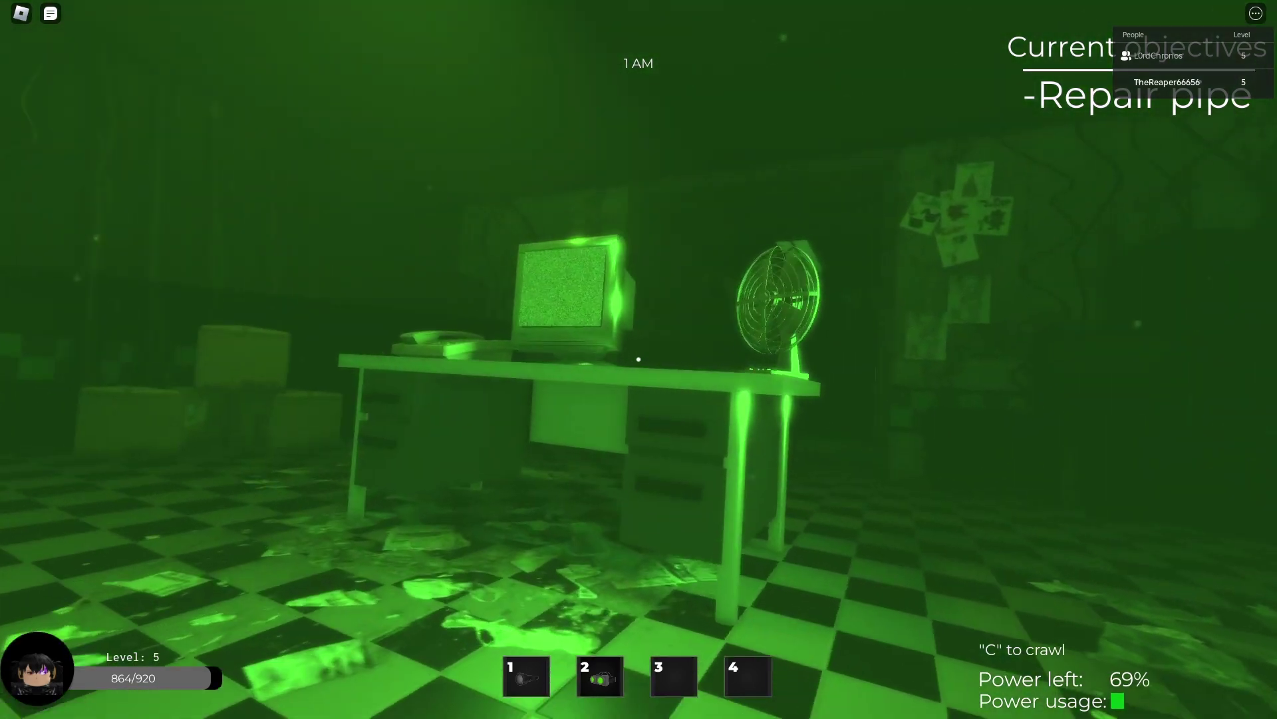
Crawl through the first vent and walk the bannered hallway, past the office, to the desk.
{"action": "key", "text": "w"}
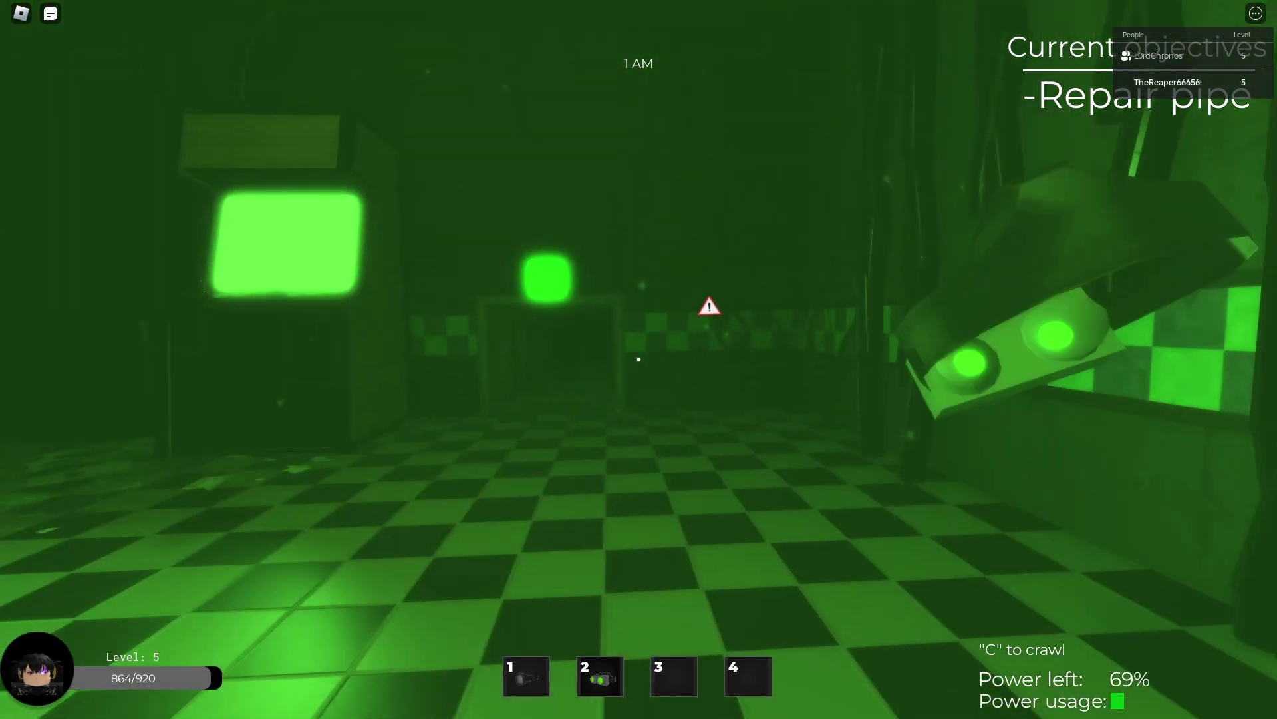
{"action": "key", "text": "w"}
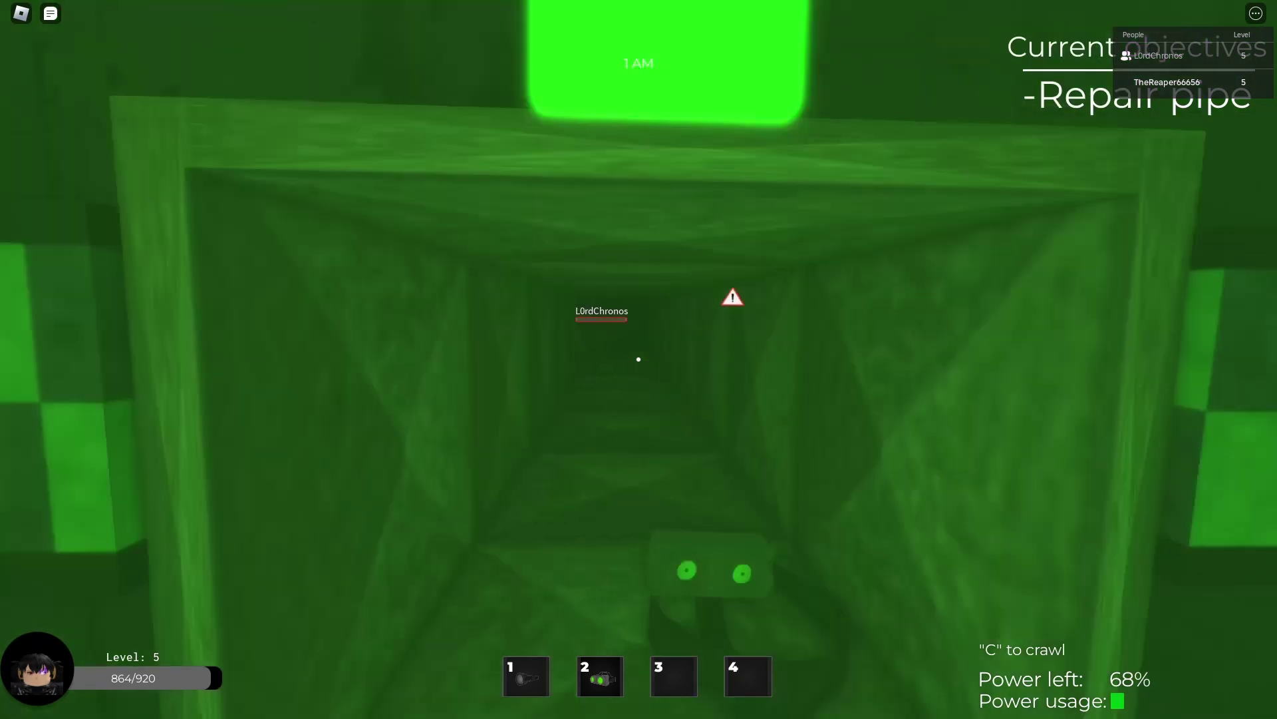
{"action": "key", "text": "w"}
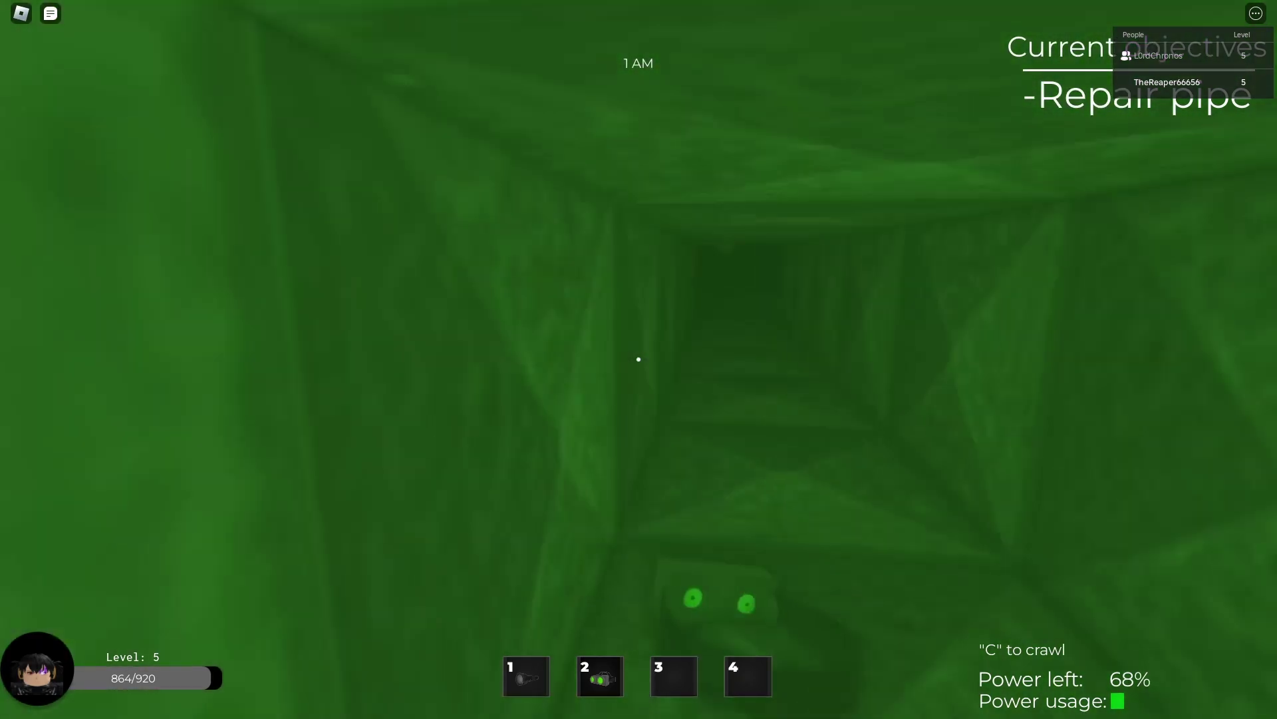
{"action": "key", "text": "w"}
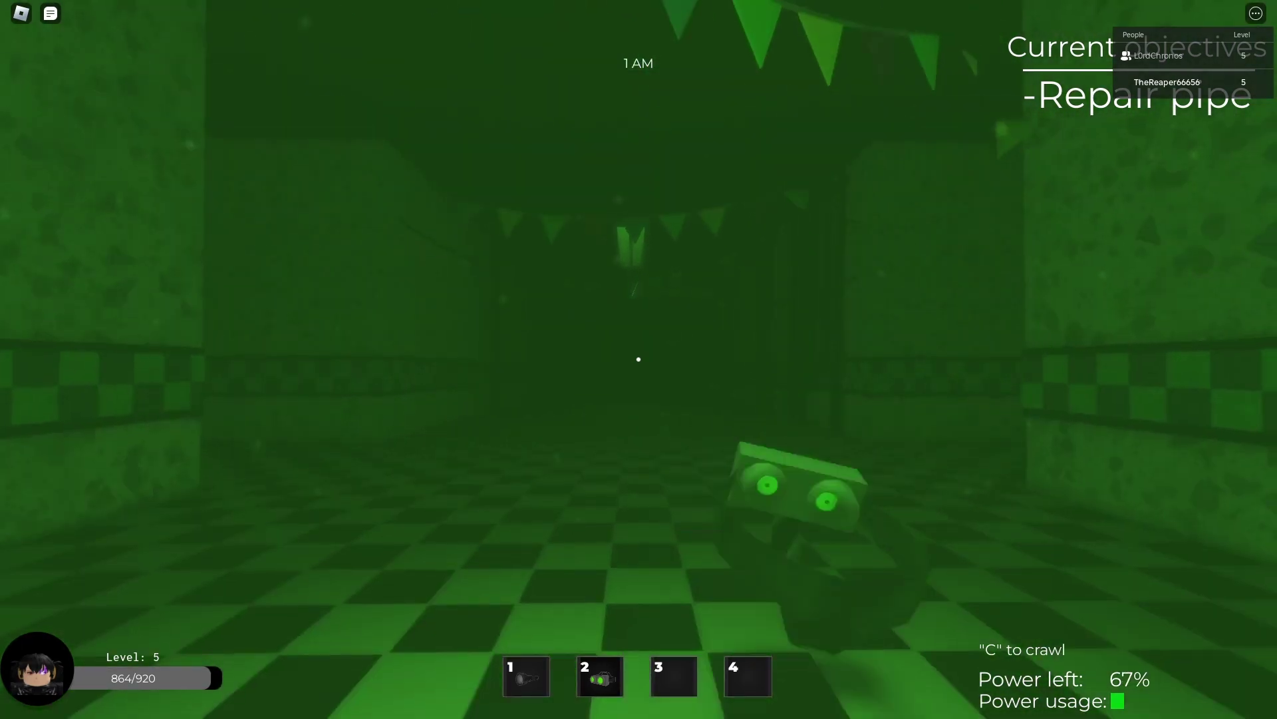
{"action": "key", "text": "w"}
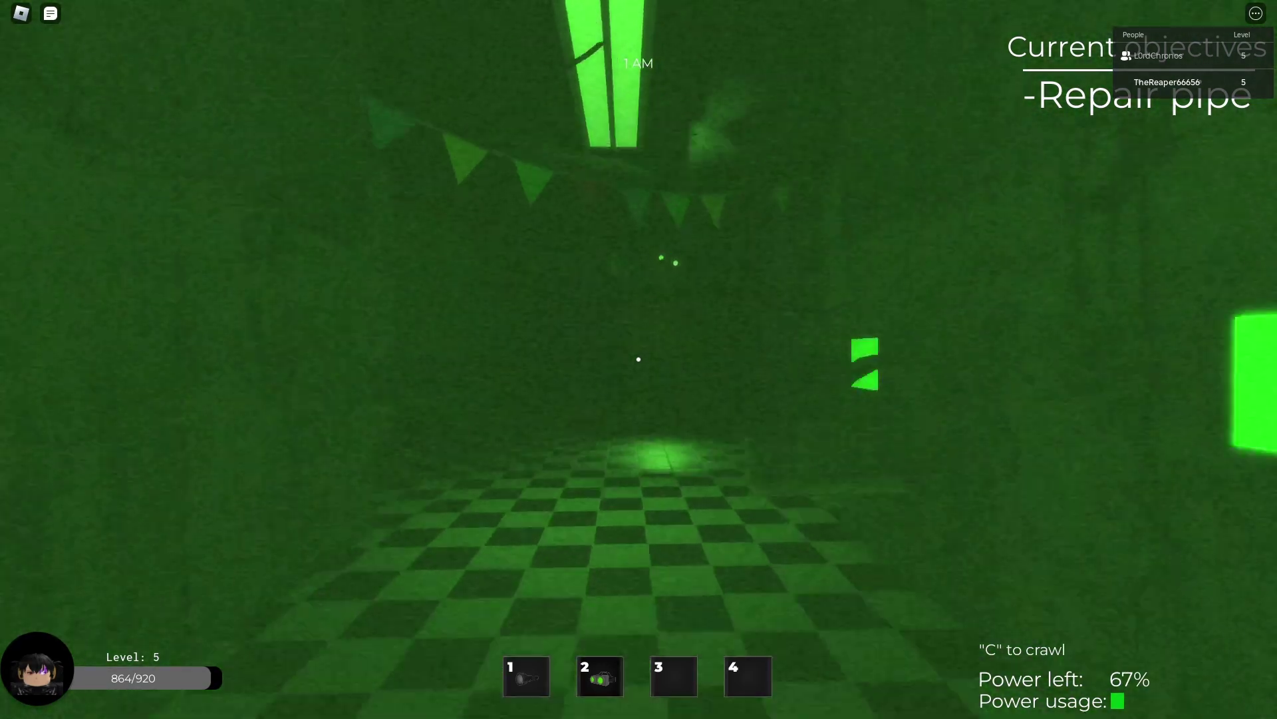
{"action": "key", "text": "w"}
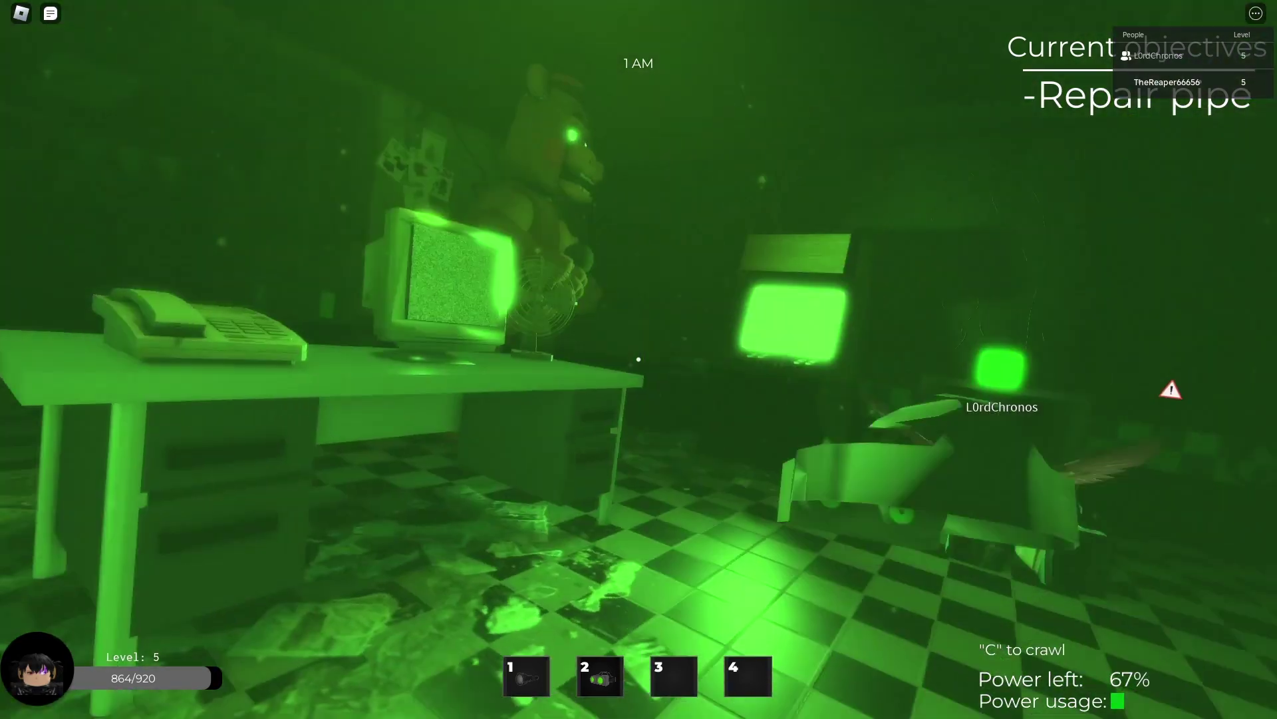
{"action": "key", "text": "w"}
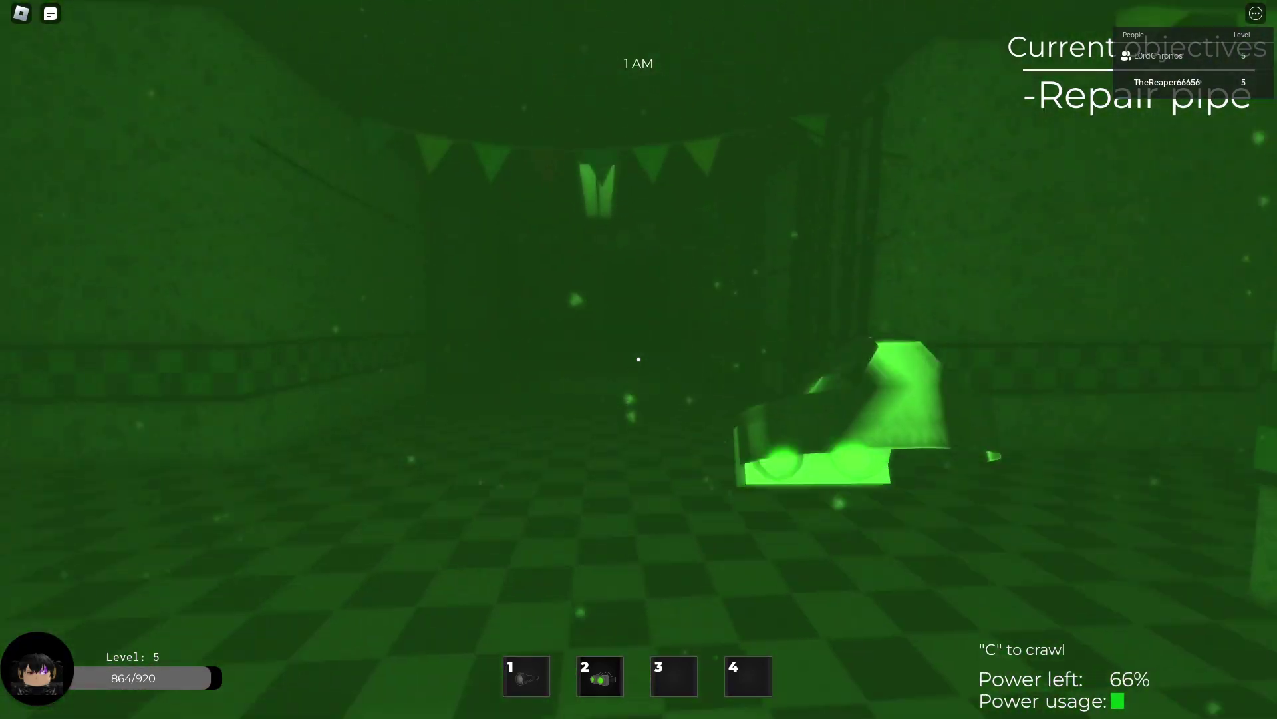
{"action": "key", "text": "w"}
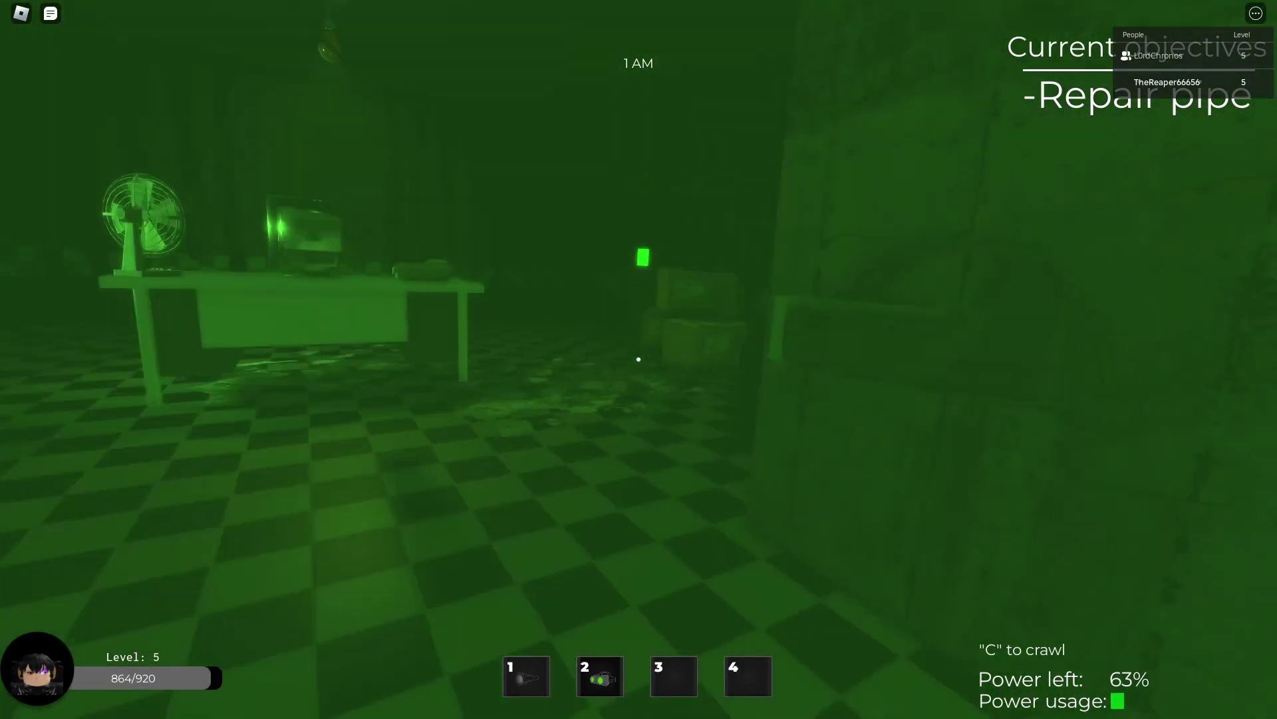
Crawl past the arcade machine and through the green-corridor duct to the pipe, starting its repair.
{"action": "key", "text": "w"}
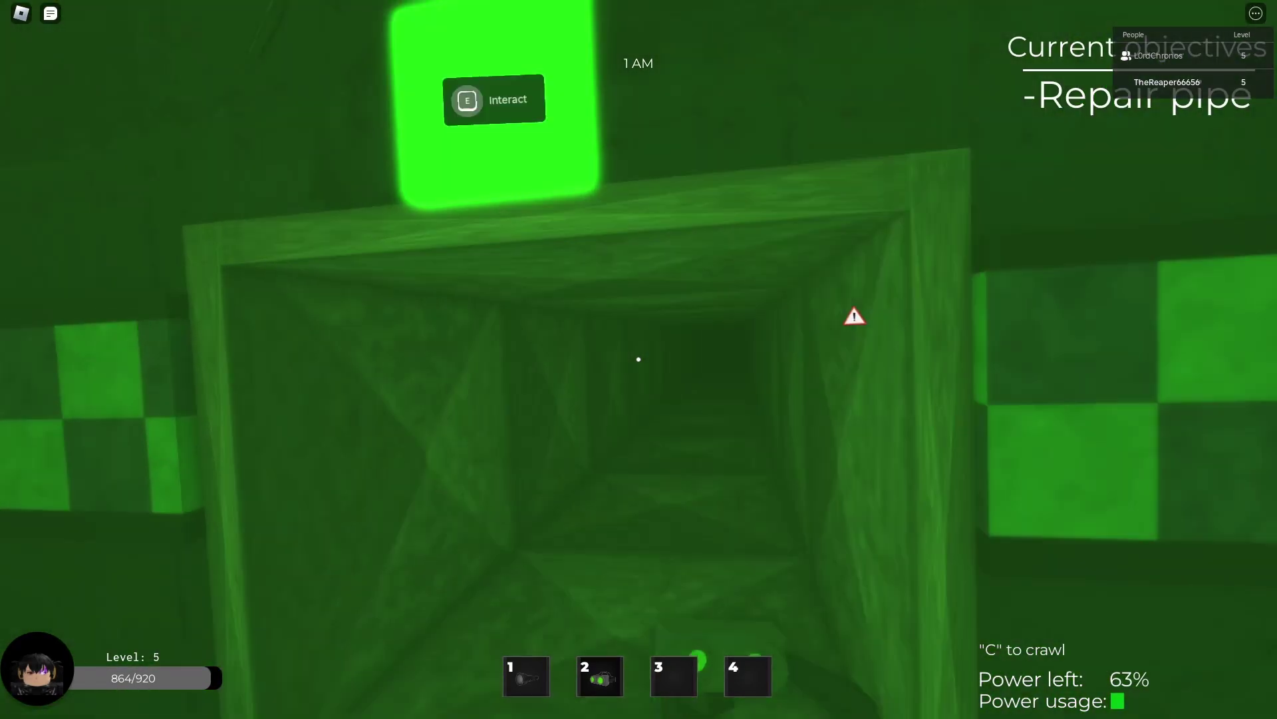
{"action": "key", "text": "w"}
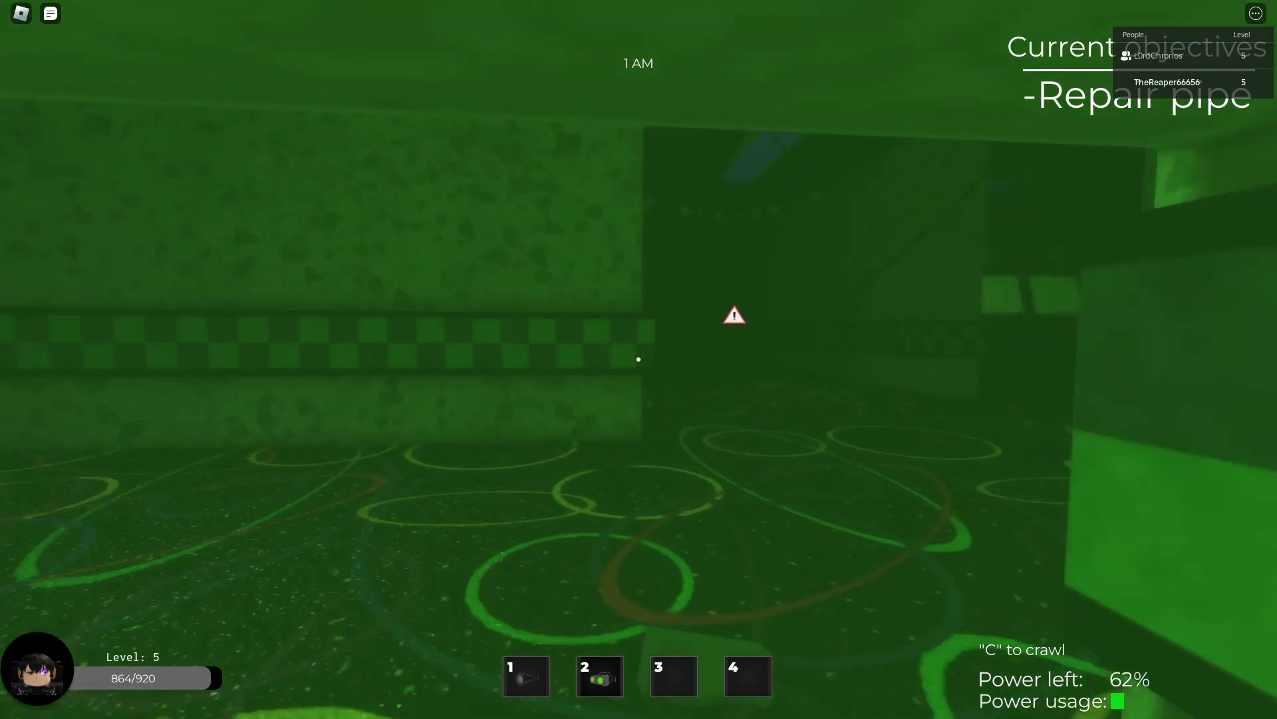
{"action": "key", "text": "w"}
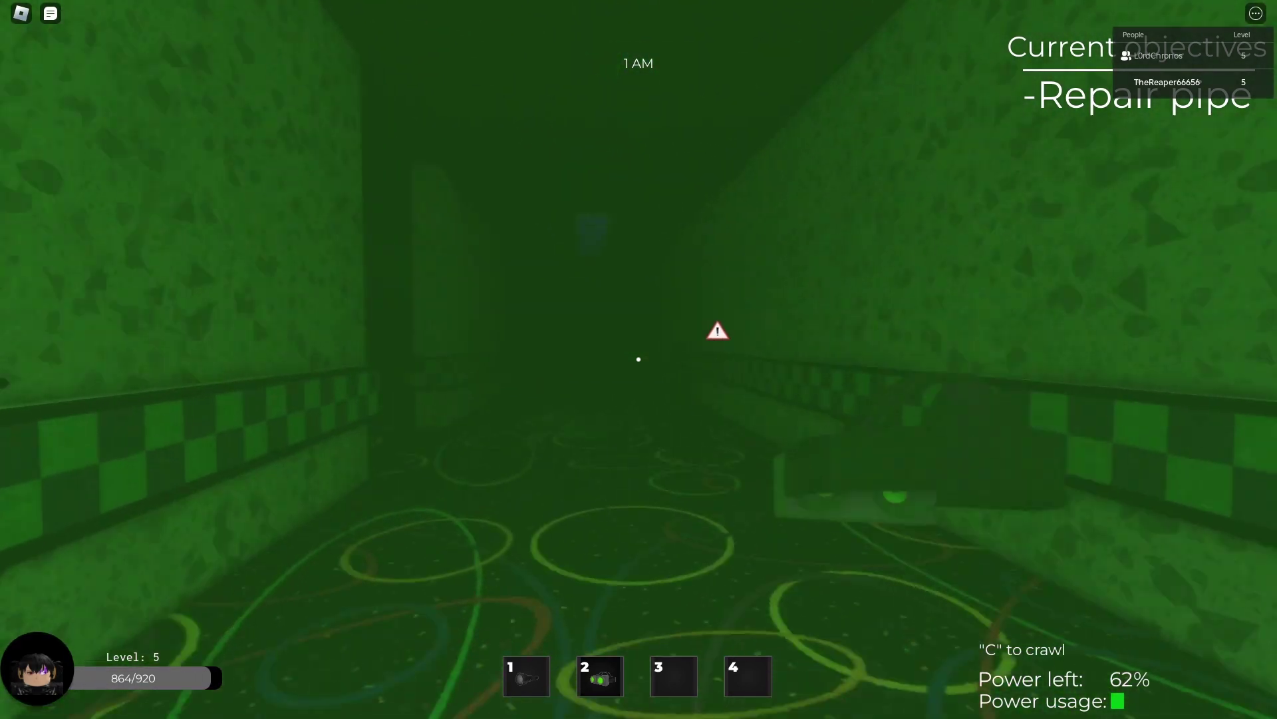
{"action": "key", "text": "w"}
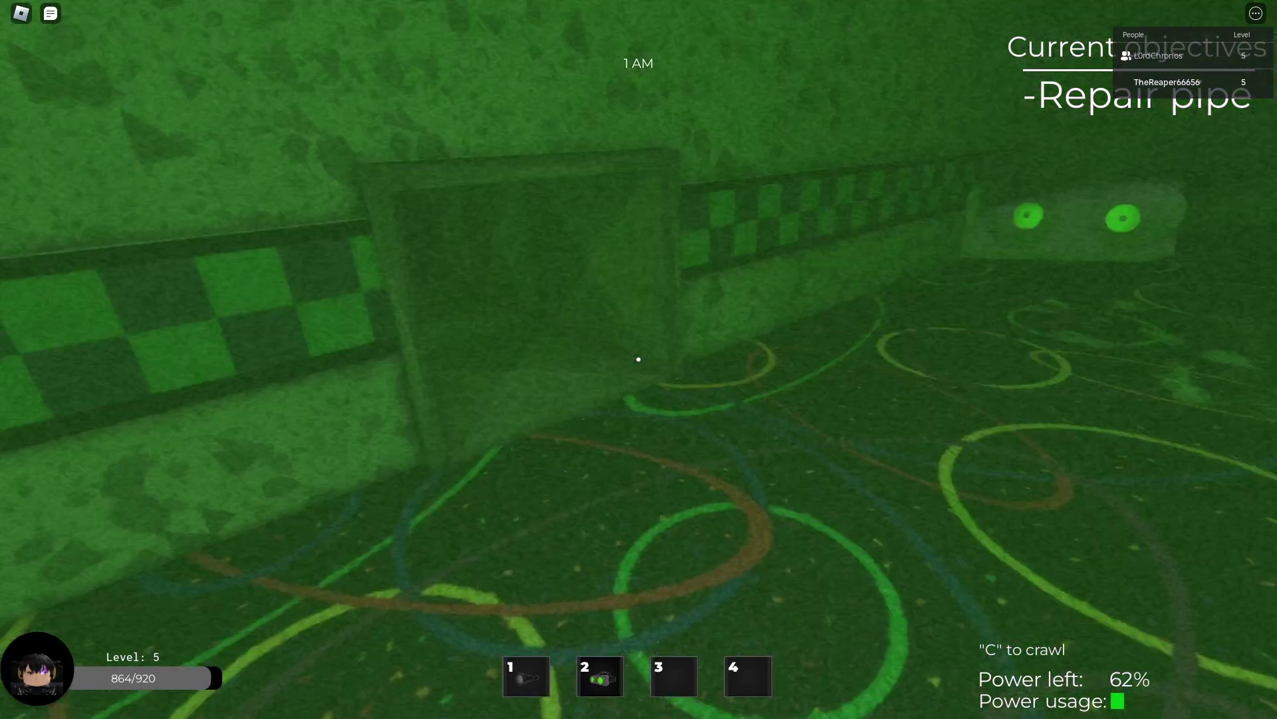
{"action": "key", "text": "w"}
{"action": "key", "text": "w"}
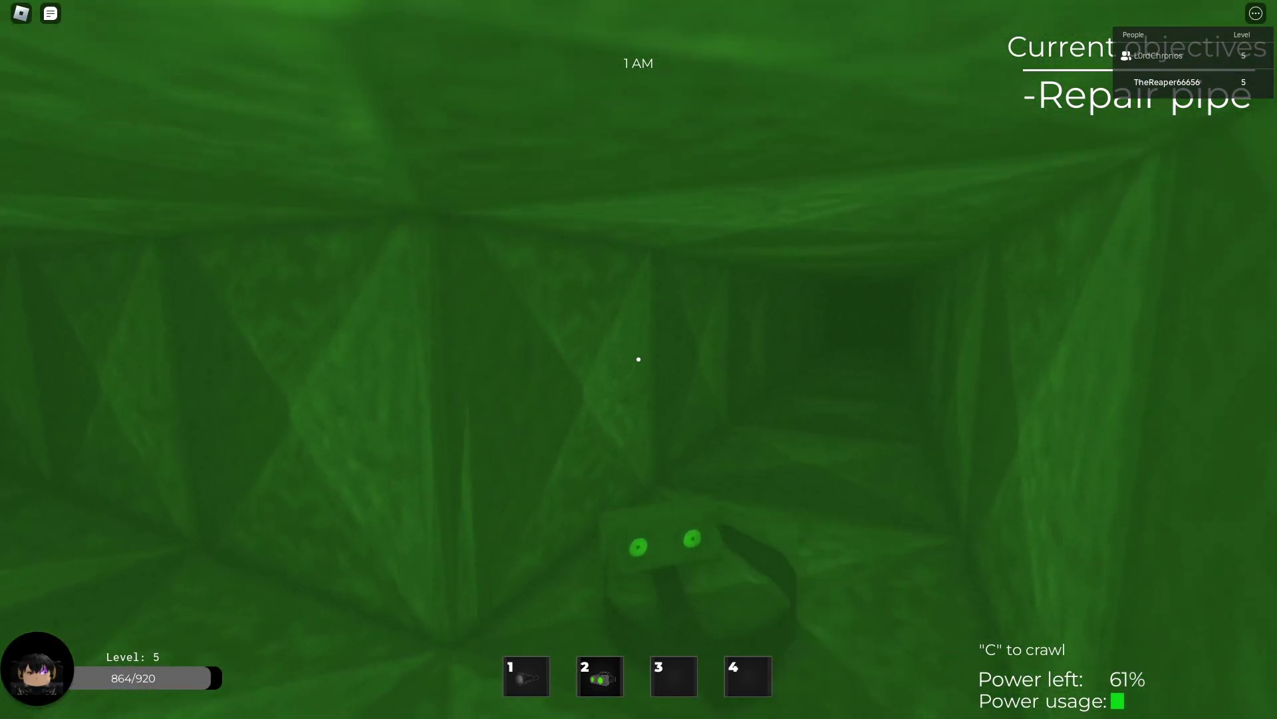
{"action": "key", "text": "w"}
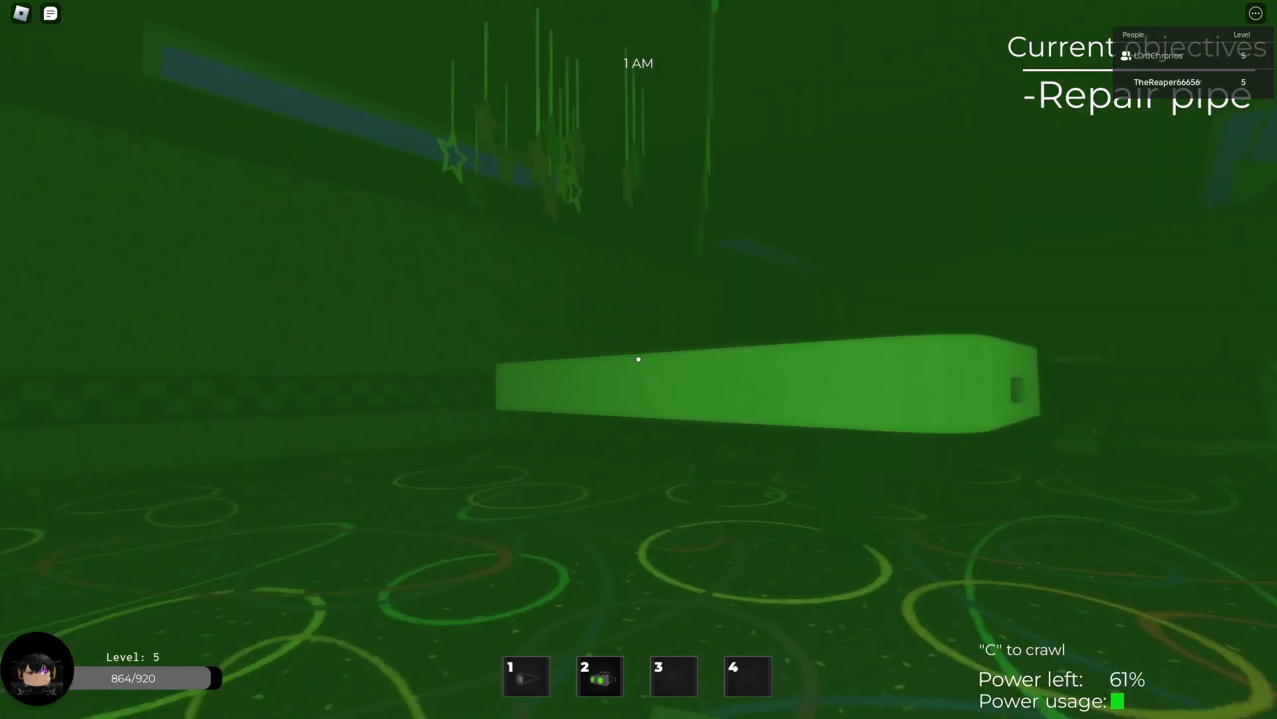
{"action": "key", "text": "w"}
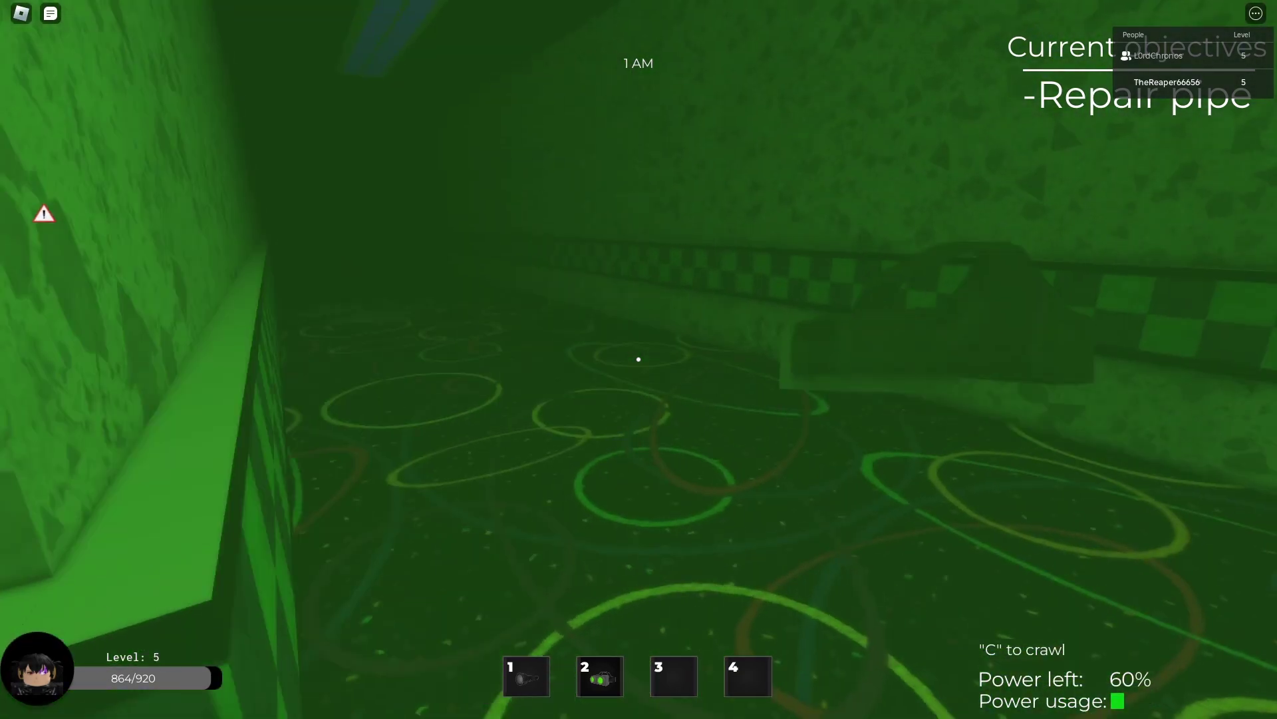
{"action": "key", "text": "w"}
{"action": "key", "text": "e"}
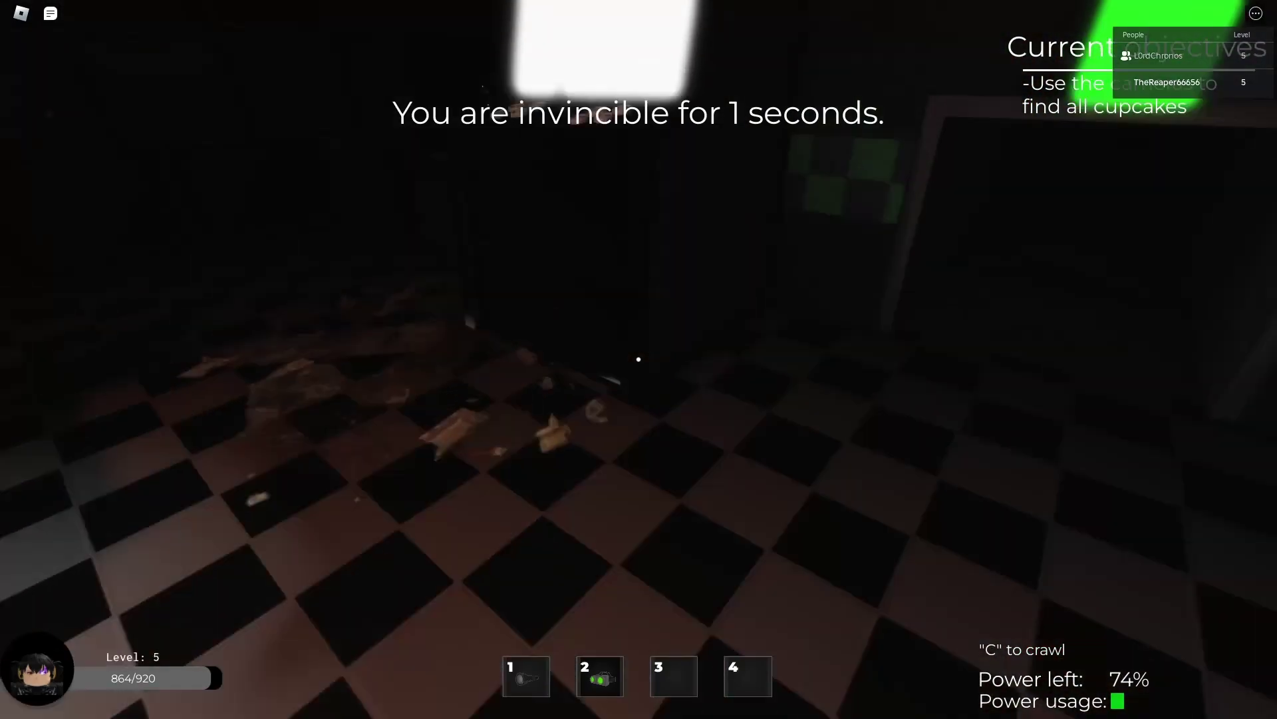
{"action": "scroll", "coordinate": [638, 360], "scroll_direction": "down", "scroll_amount": 5}
{"action": "scroll", "coordinate": [639, 359], "scroll_direction": "up", "scroll_amount": 5}
{"action": "scroll", "coordinate": [638, 358], "scroll_direction": "down", "scroll_amount": 1}
{"action": "scroll", "coordinate": [639, 358], "scroll_direction": "up", "scroll_amount": 1}
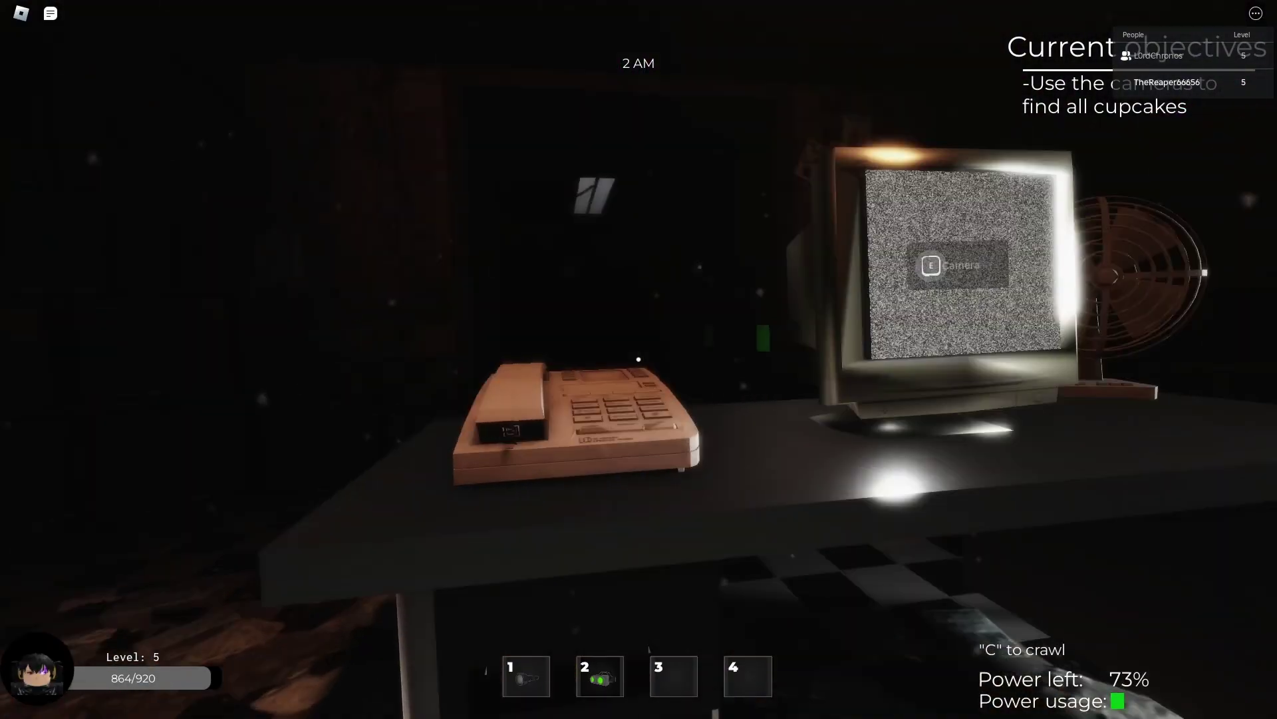
Switch night vision on and then off at the office desk.
{"action": "key", "text": "2"}
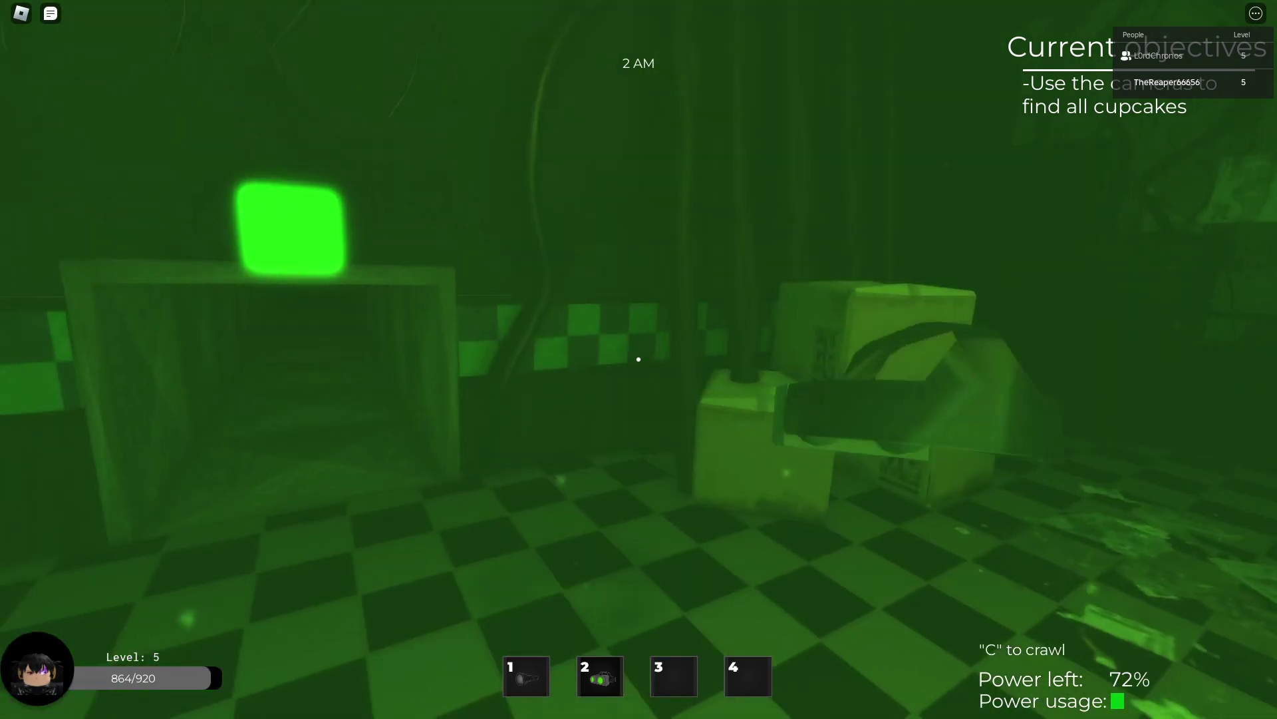
{"action": "key", "text": "2"}
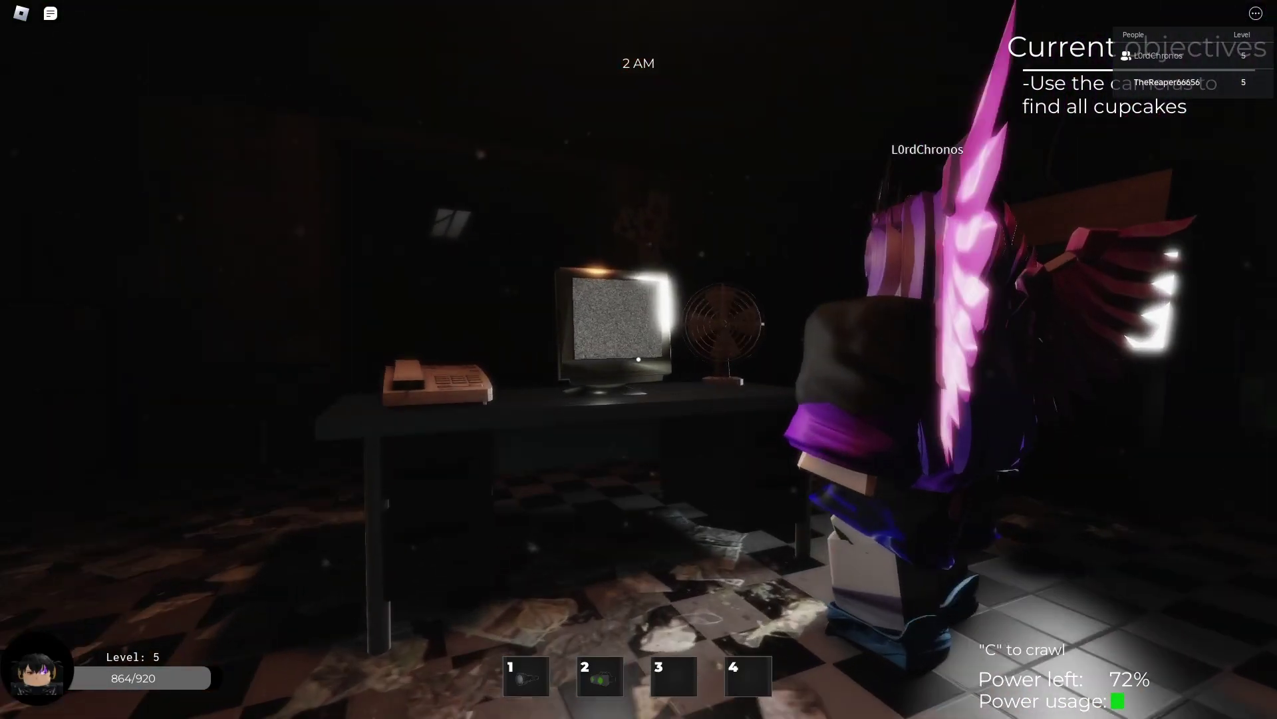
Open the camera map and light up the CAM 05 room to reveal Freddy.
{"action": "left_click", "coordinate": [639, 359]}
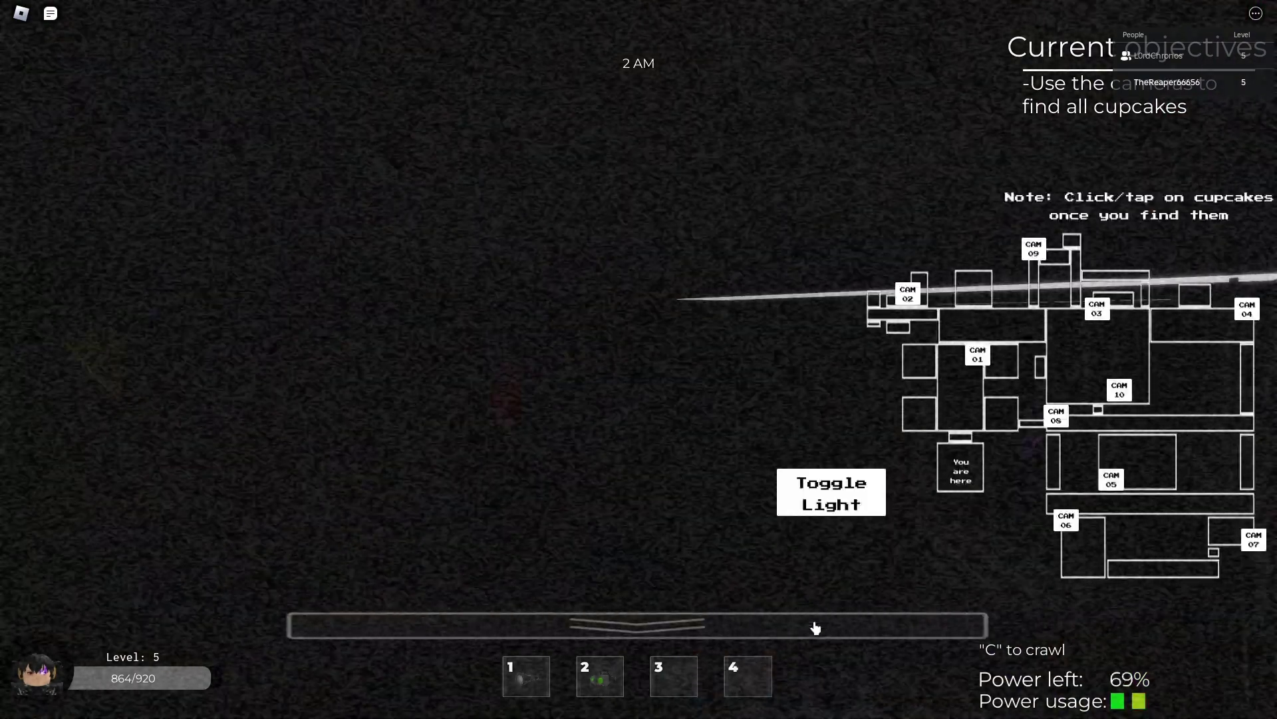
{"action": "left_click", "coordinate": [815, 628]}
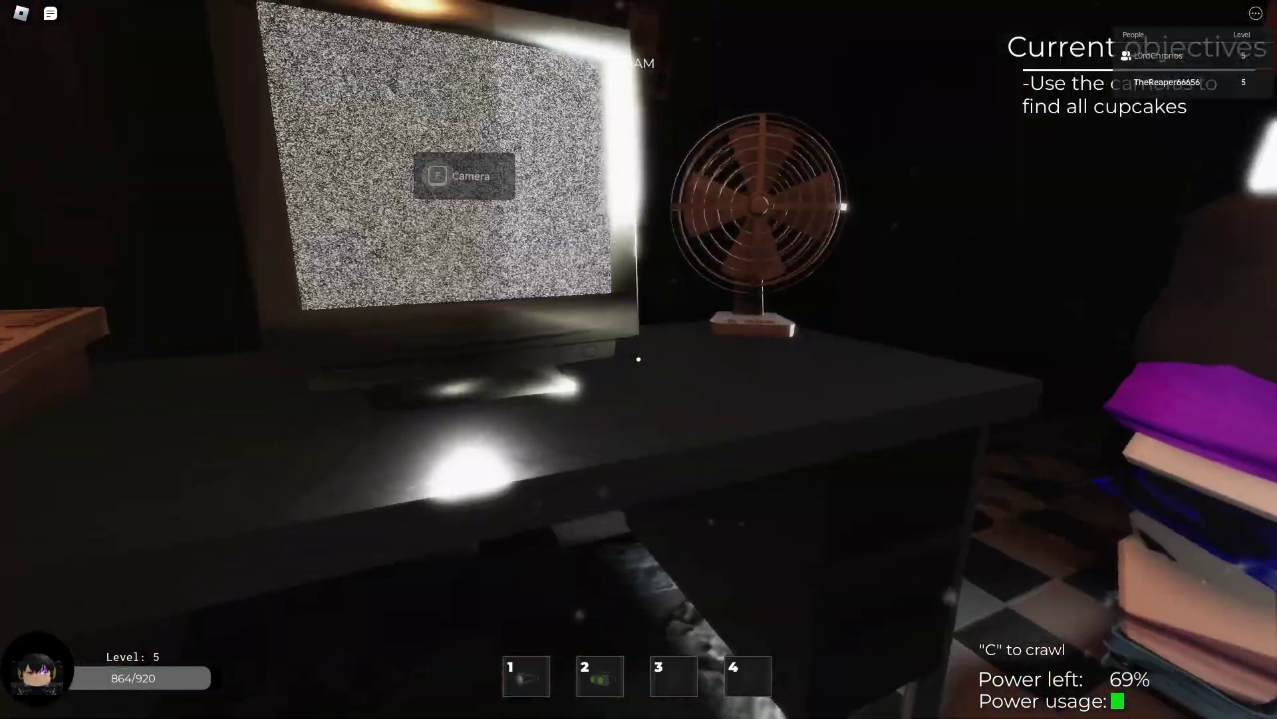
{"action": "left_click", "coordinate": [638, 360]}
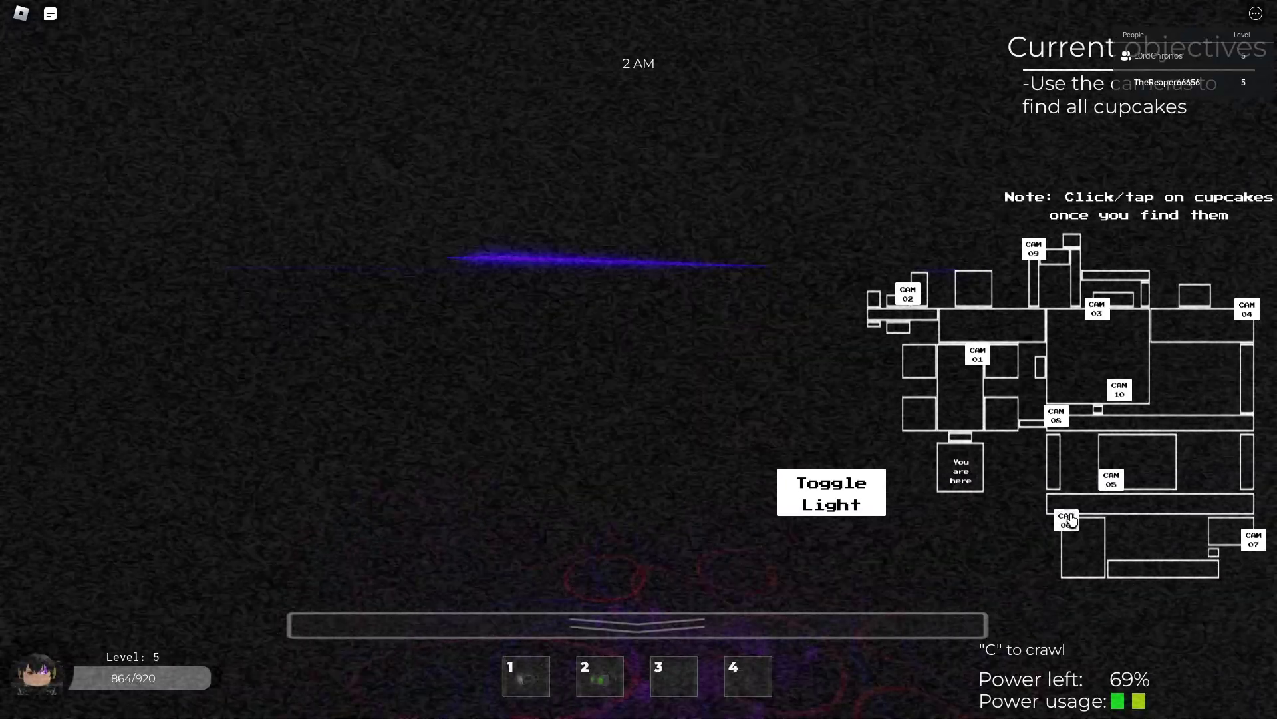
{"action": "left_click", "coordinate": [866, 499]}
{"action": "left_click", "coordinate": [1111, 479]}
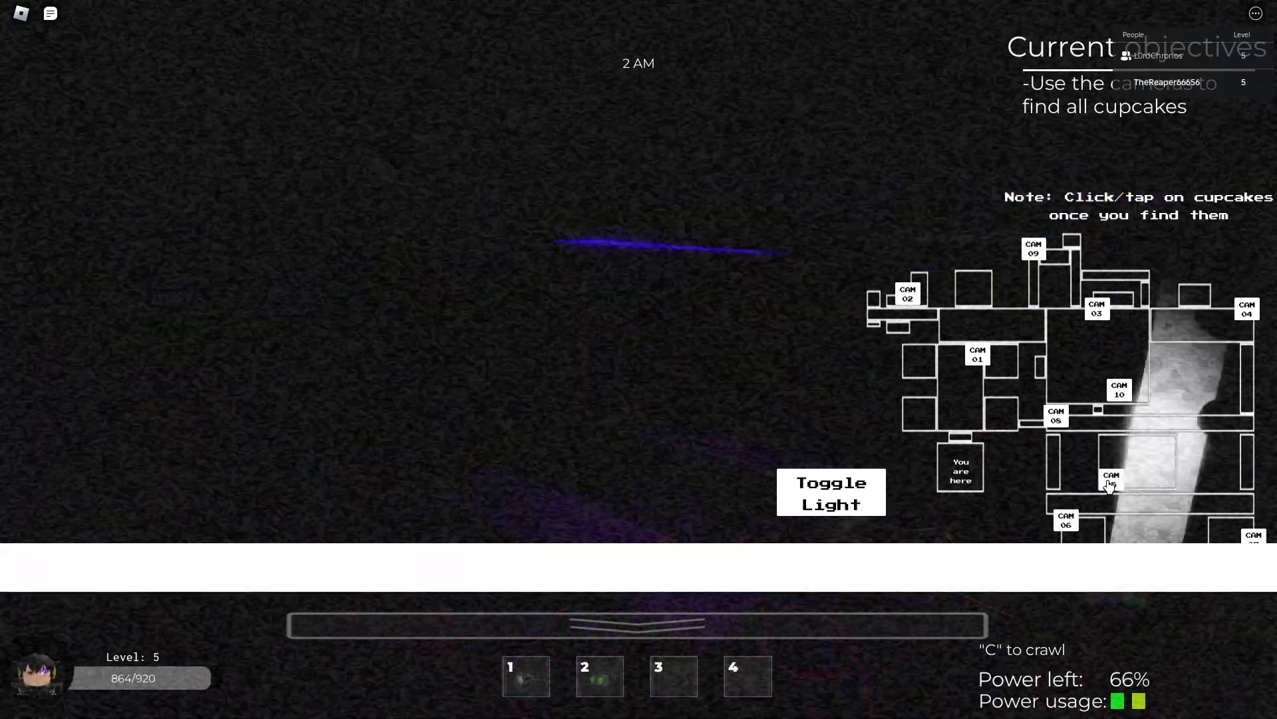
{"action": "left_click", "coordinate": [843, 502]}
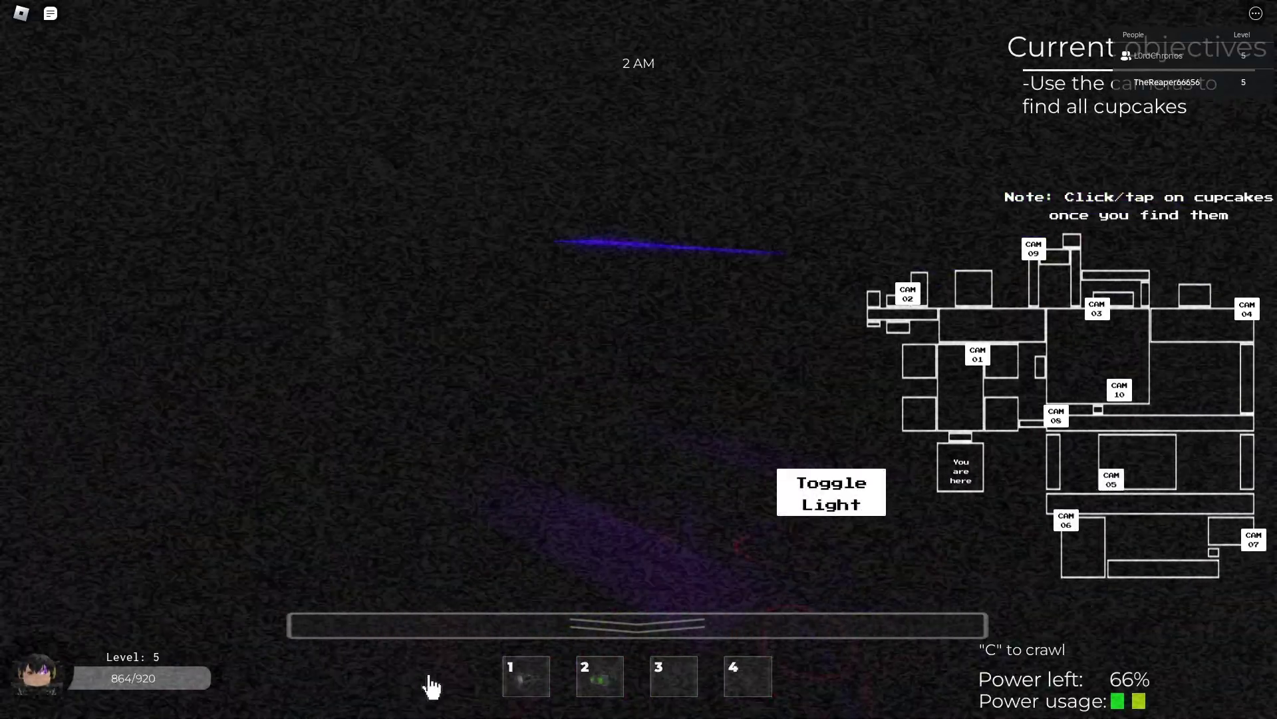
{"action": "left_click", "coordinate": [844, 493]}
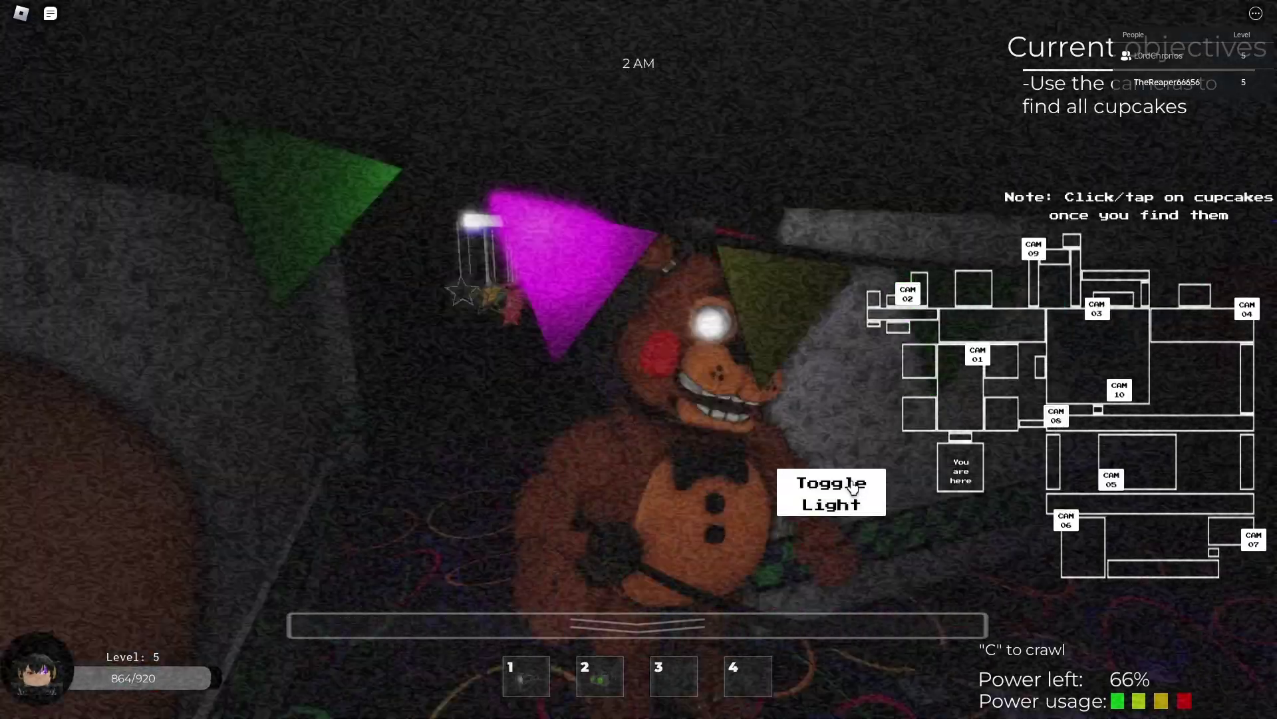
{"action": "left_click", "coordinate": [849, 489]}
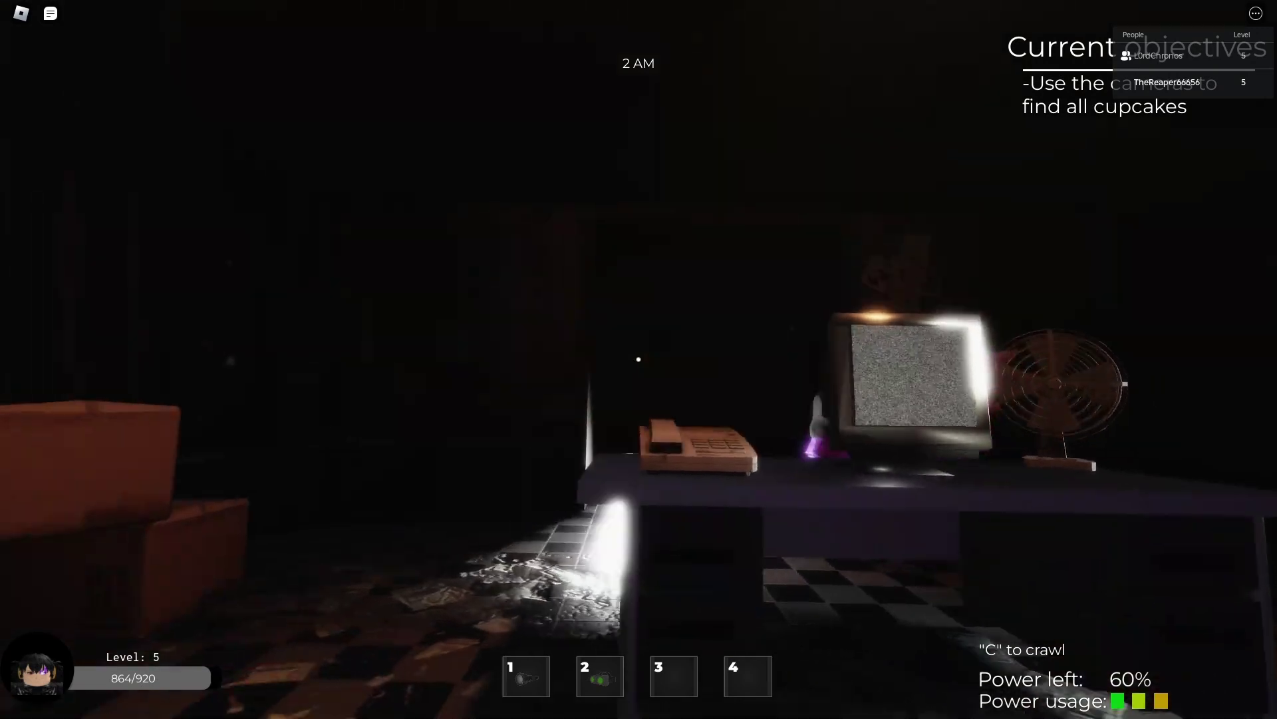
On CAM 10, wind the music box to full and flash the plushie room's light.
{"action": "key", "text": "e"}
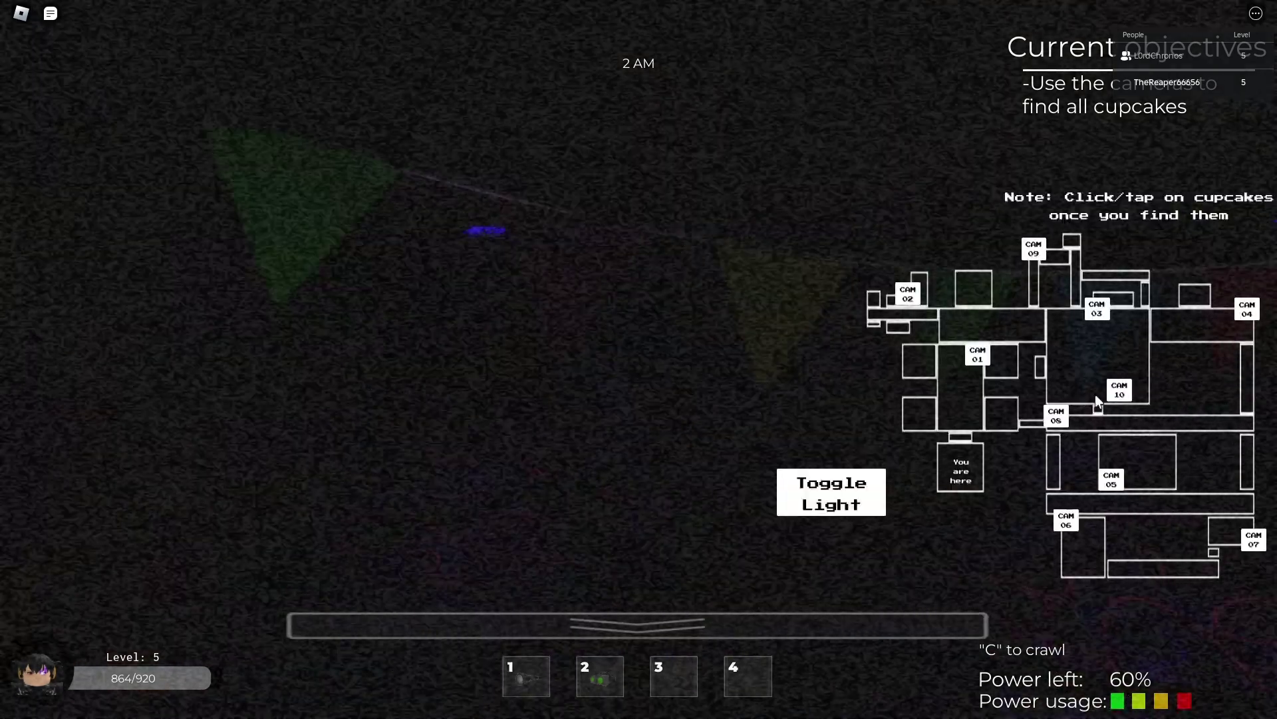
{"action": "left_click", "coordinate": [1116, 391]}
{"action": "left_click", "coordinate": [795, 401]}
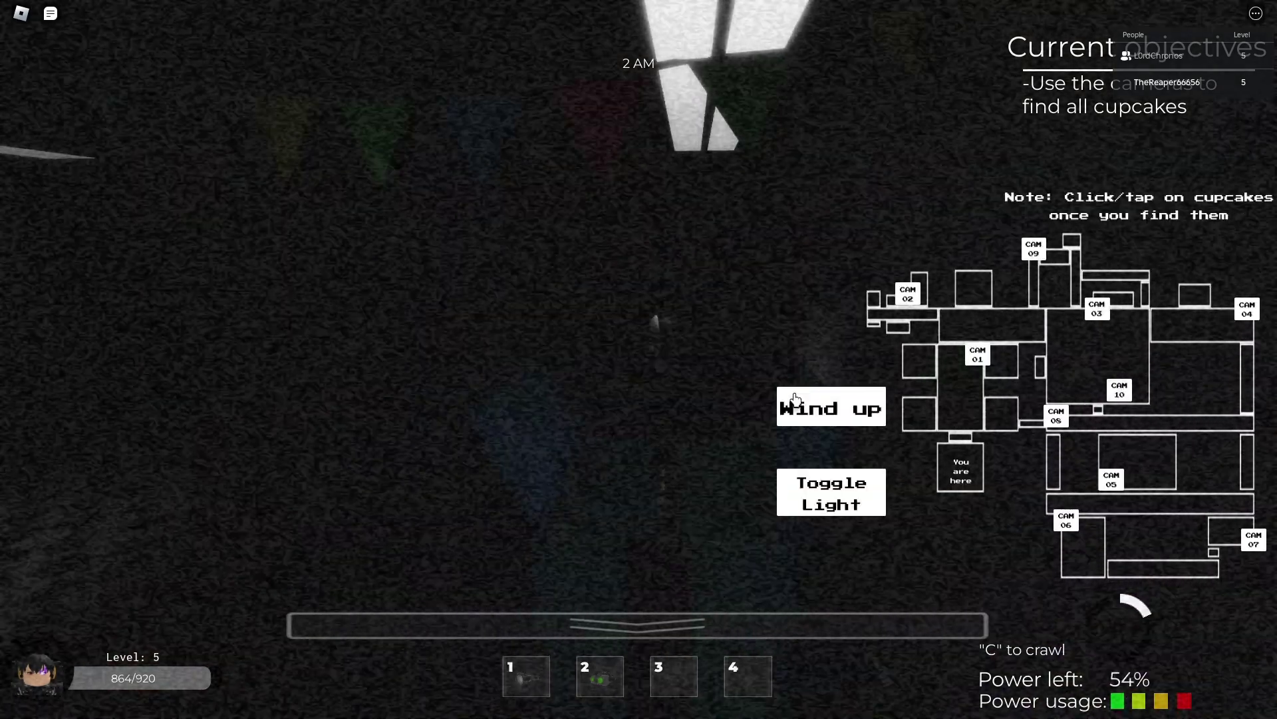
{"action": "left_click_drag", "start_coordinate": [797, 399], "coordinate": [799, 400]}
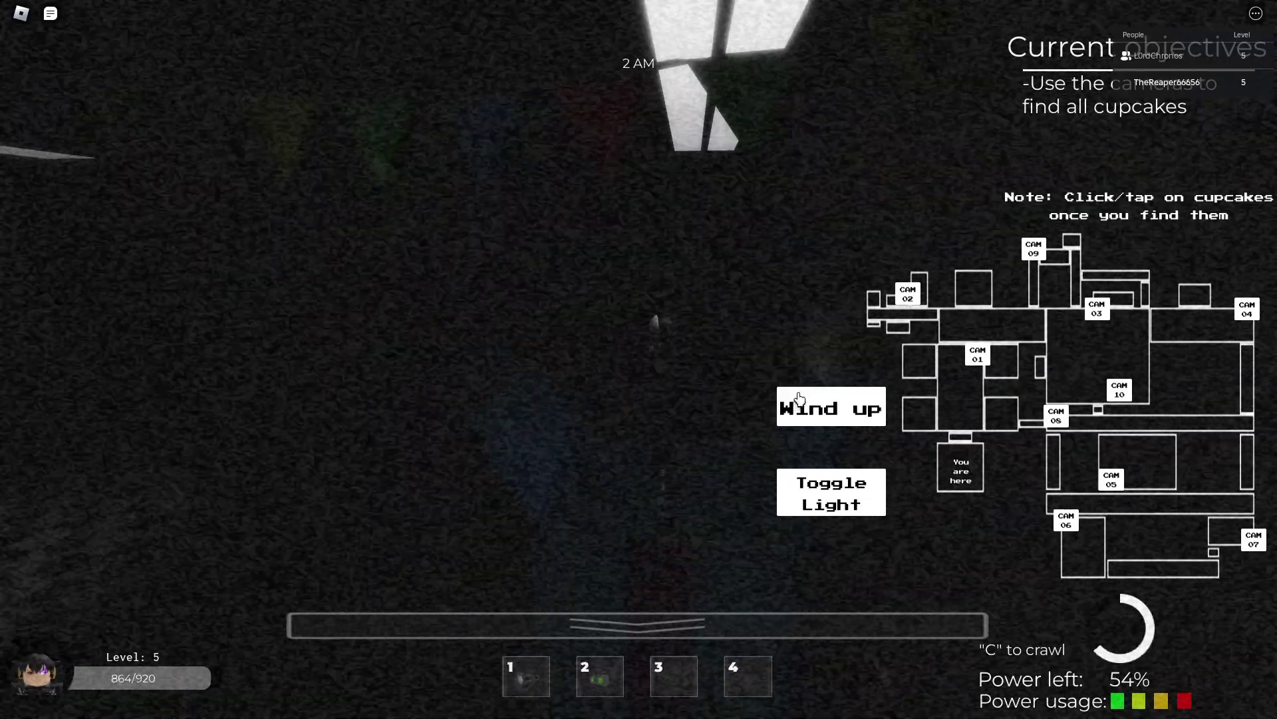
{"action": "left_click", "coordinate": [814, 495]}
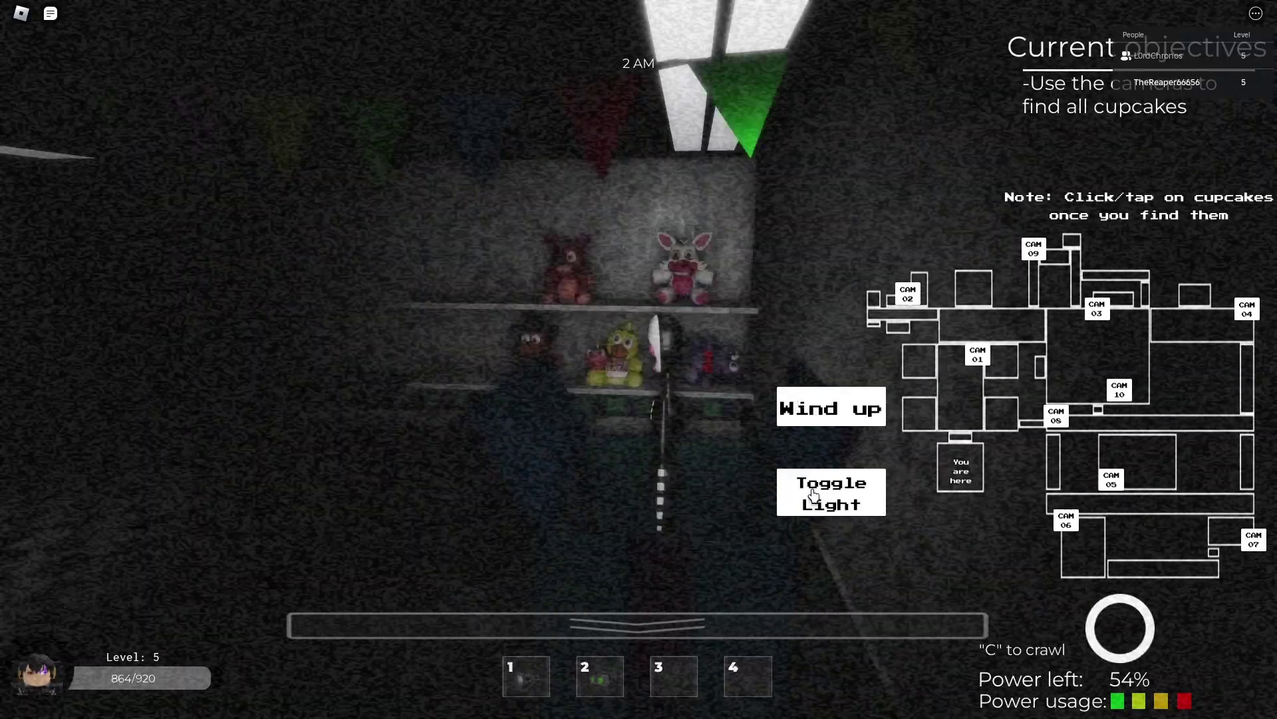
{"action": "left_click", "coordinate": [814, 495]}
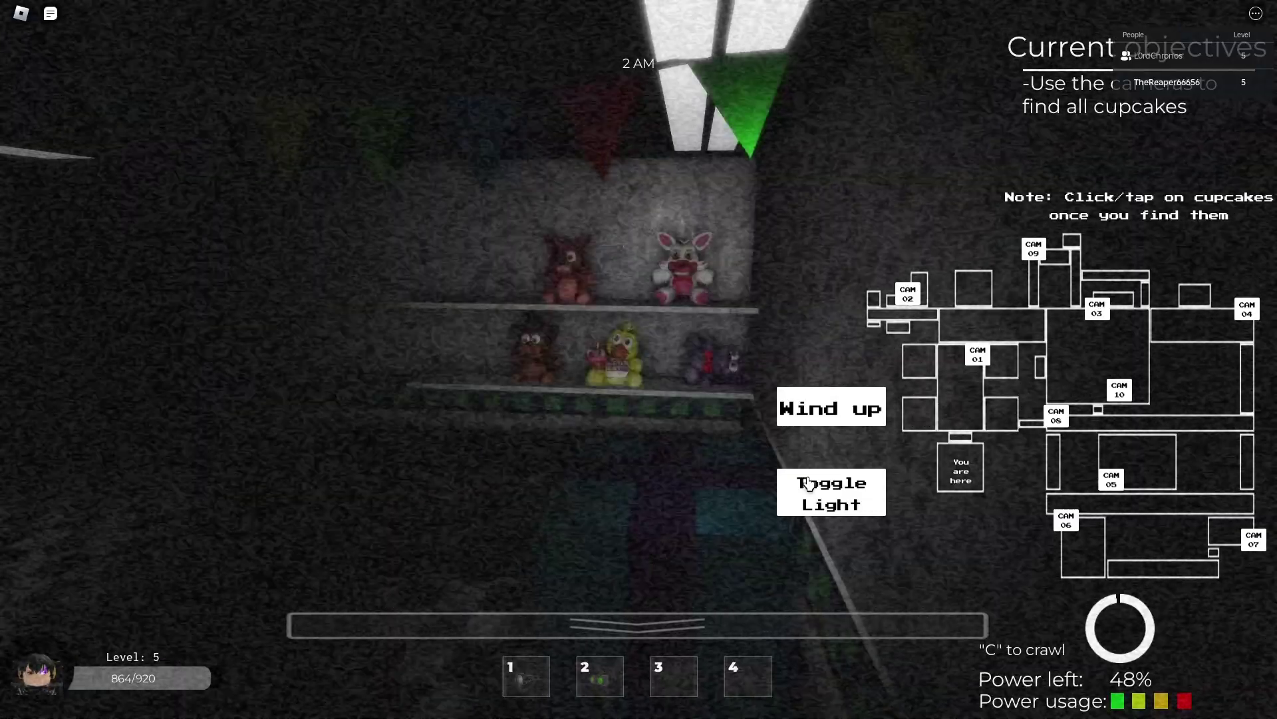
Light up other camera rooms, including the bunting room and the dark warning-sign room.
{"action": "left_click", "coordinate": [1026, 375]}
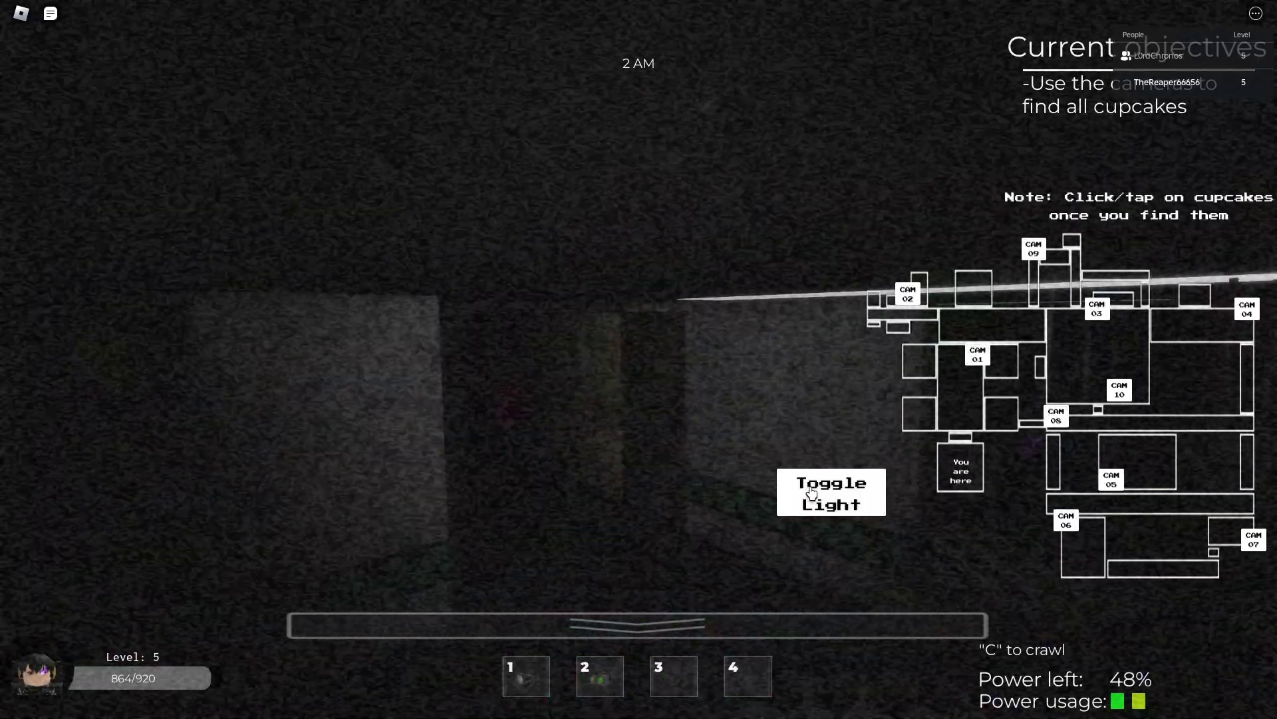
{"action": "left_click", "coordinate": [905, 300]}
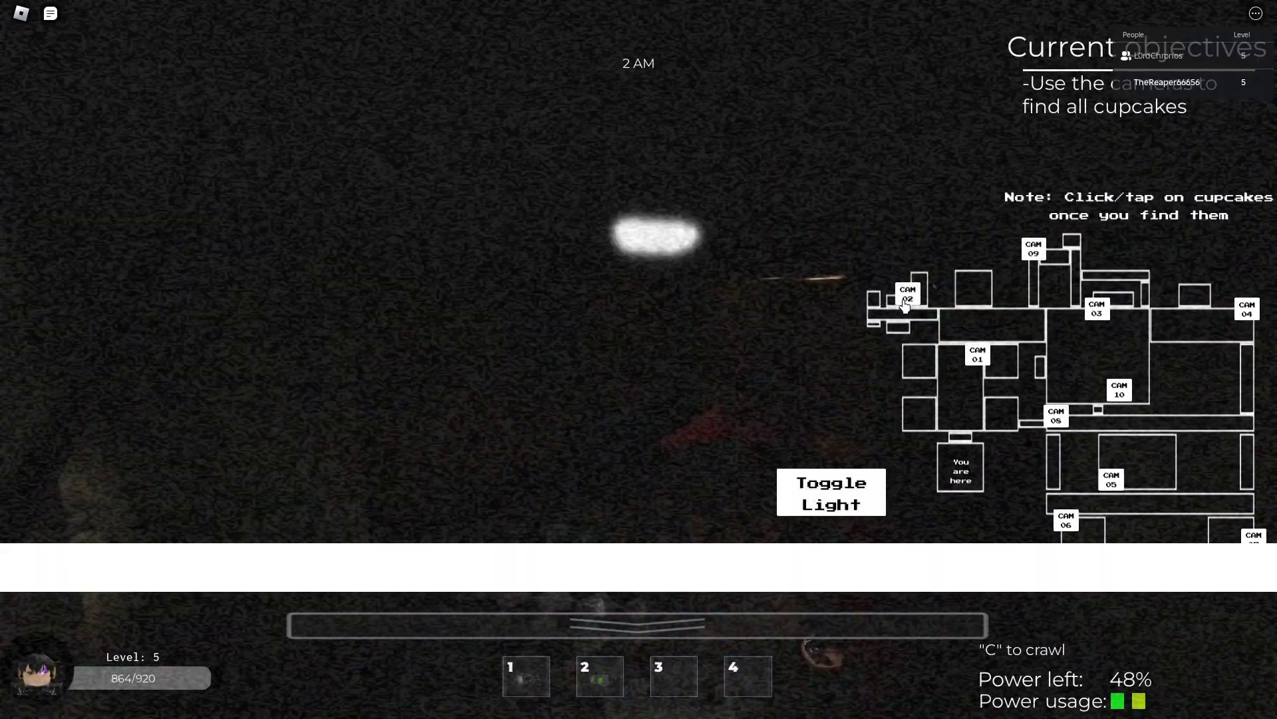
{"action": "left_click", "coordinate": [786, 473]}
{"action": "left_click", "coordinate": [1006, 374]}
{"action": "left_click", "coordinate": [1097, 310]}
{"action": "left_click", "coordinate": [831, 493]}
{"action": "left_click", "coordinate": [1247, 310]}
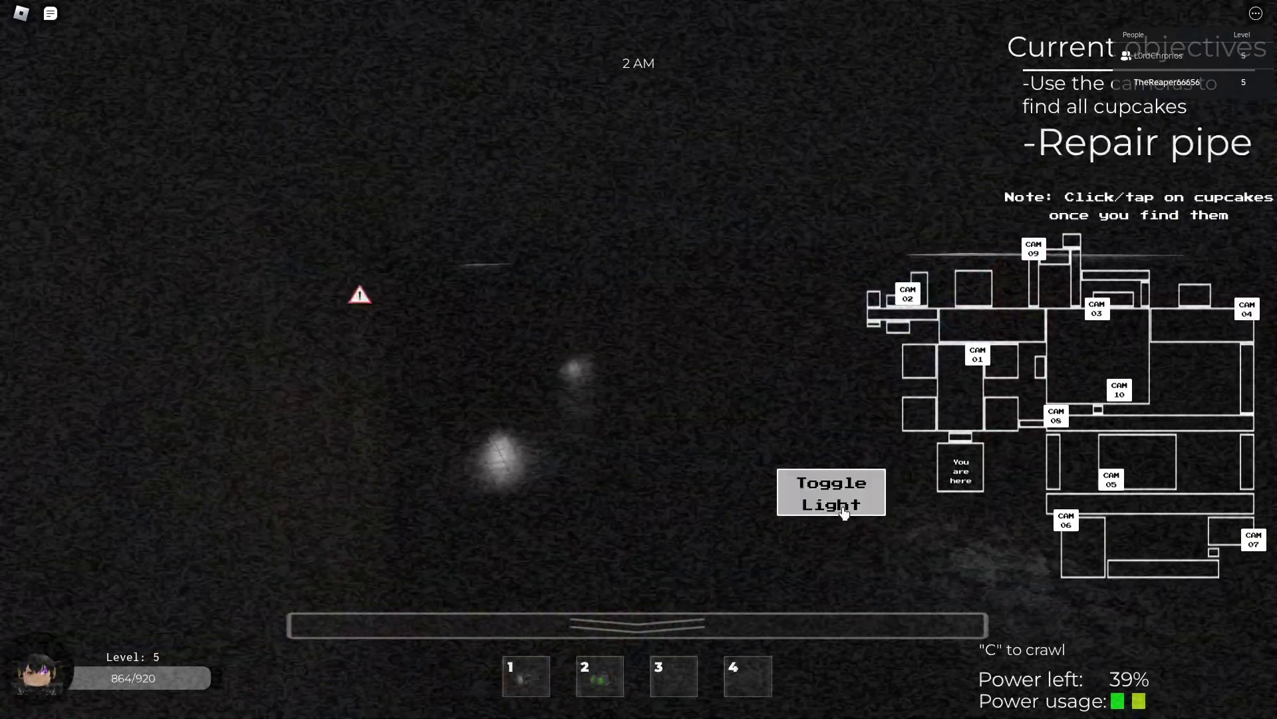
{"action": "left_click", "coordinate": [832, 494]}
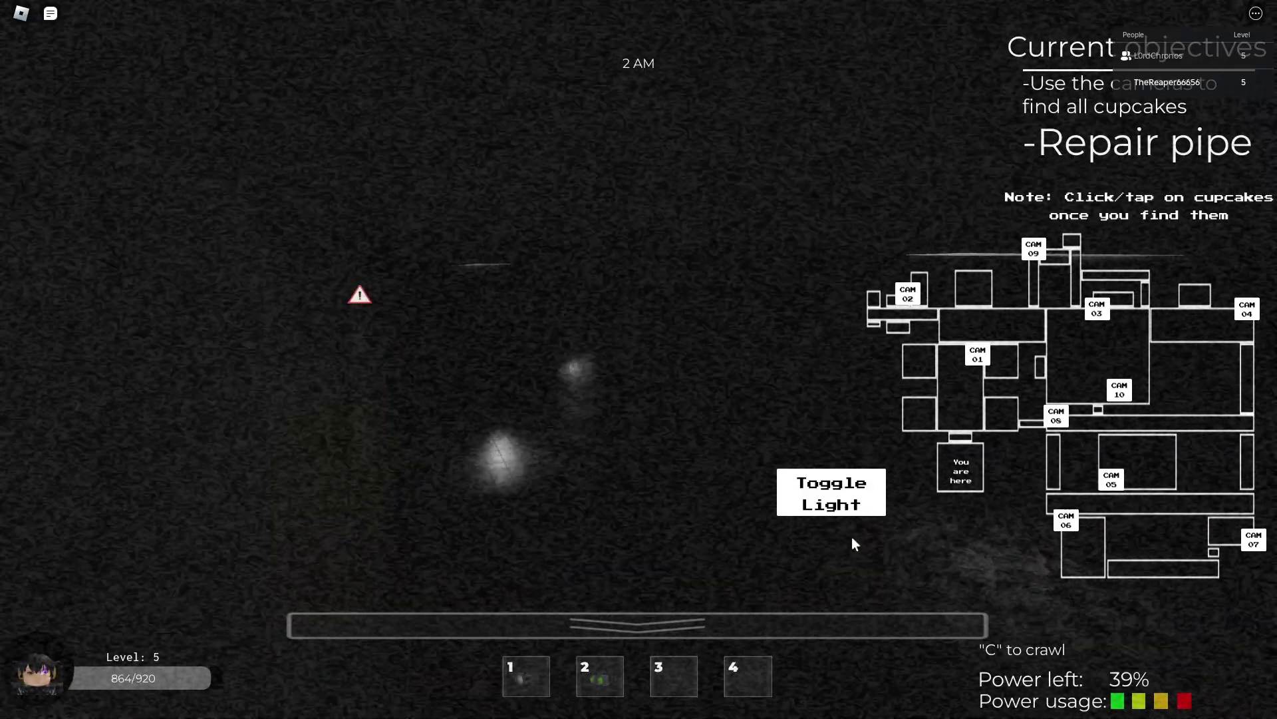
{"action": "left_click", "coordinate": [1108, 318]}
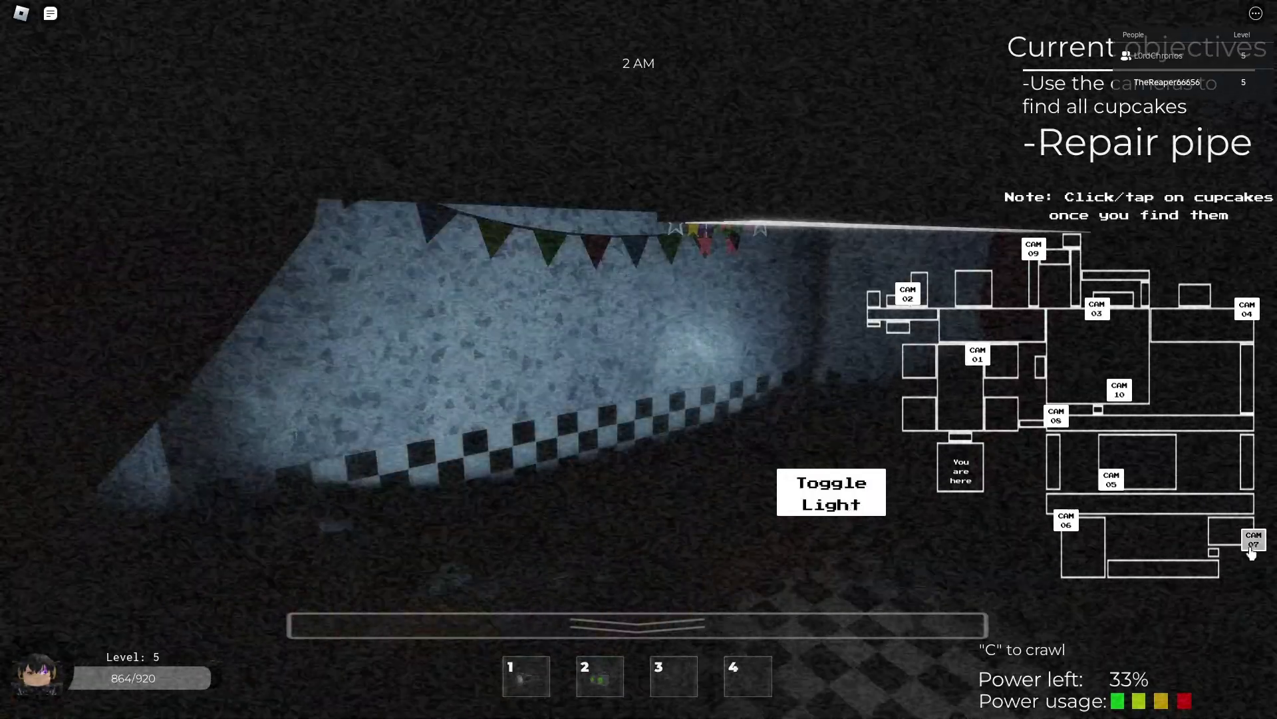
{"action": "left_click", "coordinate": [799, 510]}
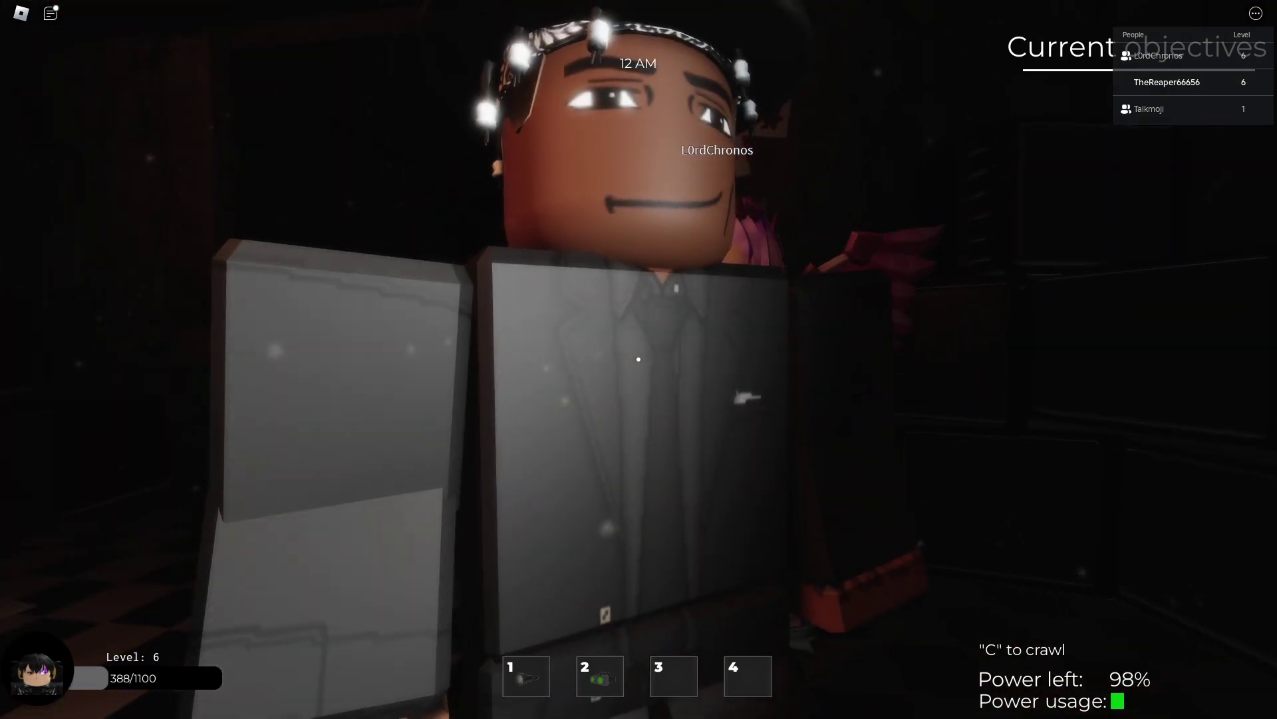
Step back from the other players and turn on night-vision goggles.
{"action": "key", "text": "s"}
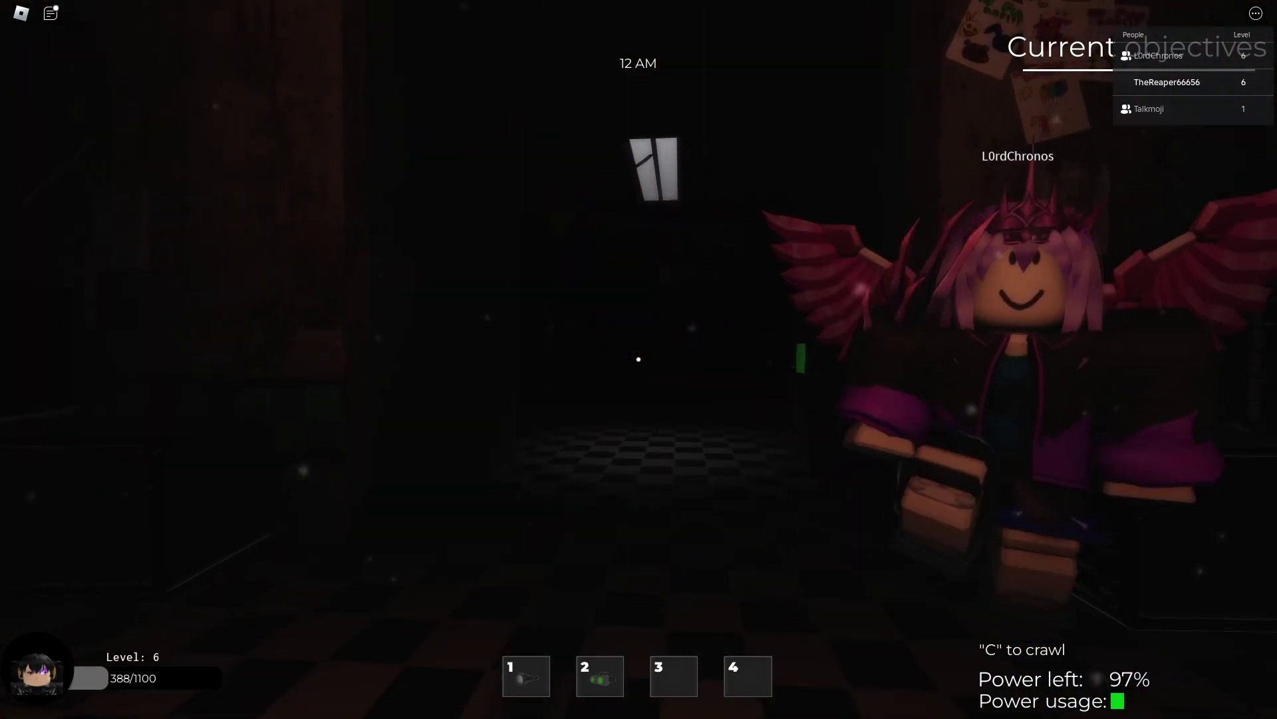
{"action": "key", "text": "2"}
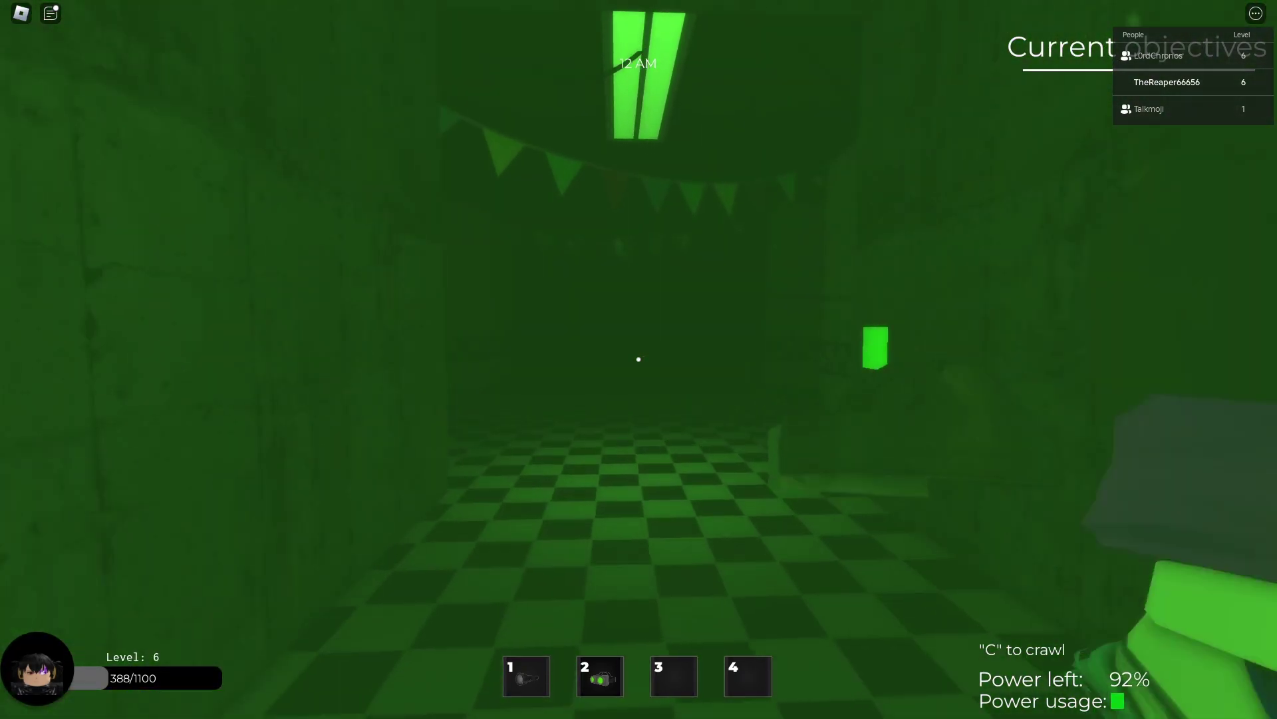
On the monitor's CAM 10 feed, wind the music box to full, then close the cameras.
{"action": "left_click", "coordinate": [638, 359]}
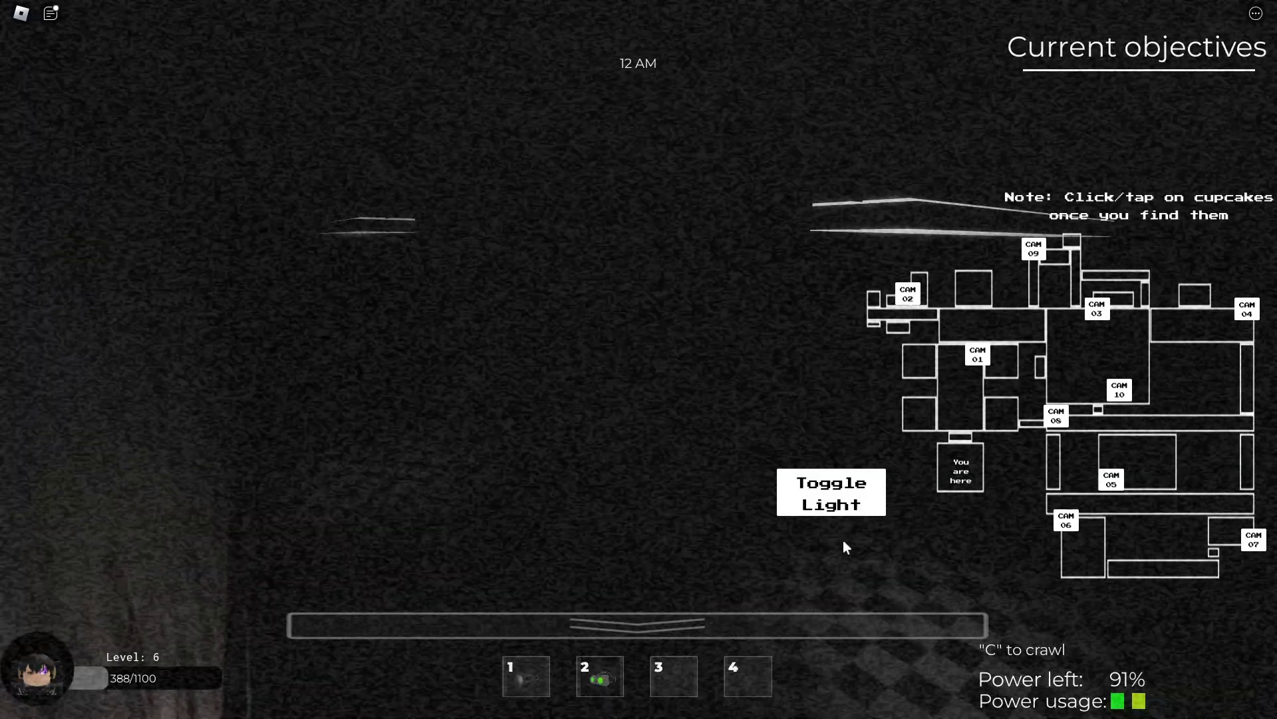
{"action": "left_click", "coordinate": [865, 487]}
{"action": "left_click", "coordinate": [1121, 390]}
{"action": "left_click_drag", "start_coordinate": [877, 409], "coordinate": [818, 414]}
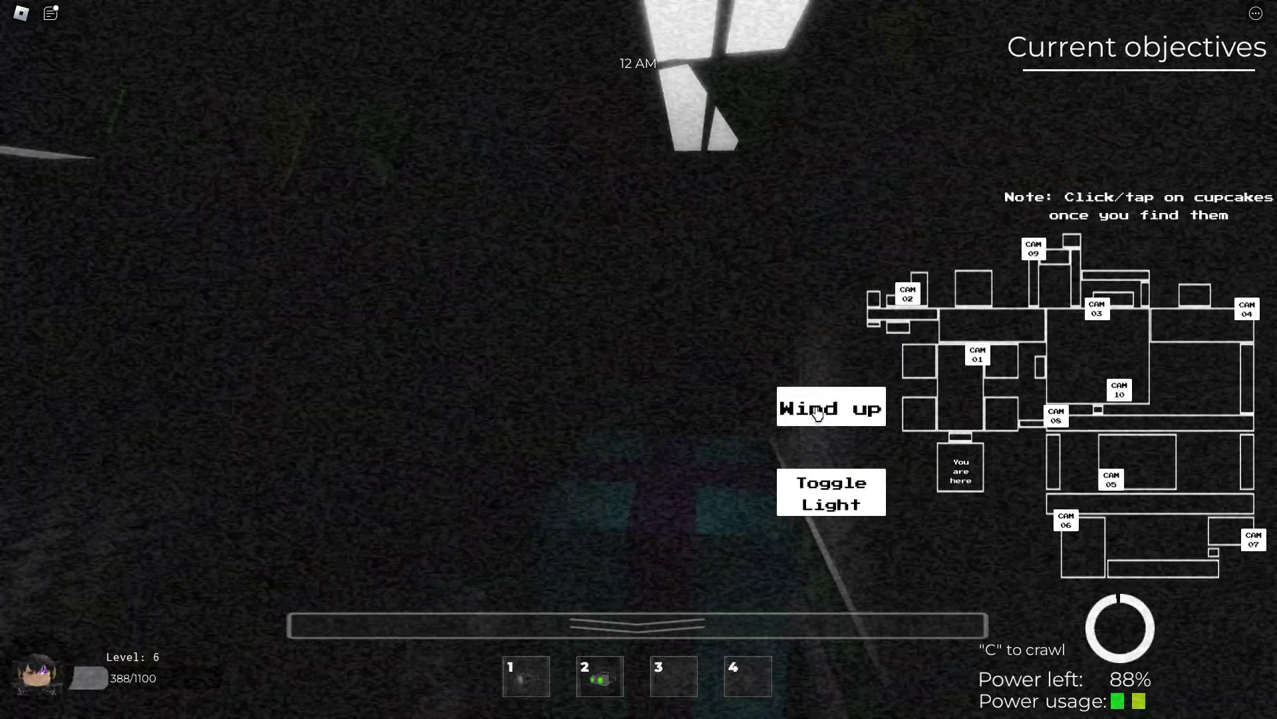
{"action": "left_click", "coordinate": [529, 626]}
Turn on night vision and crouch beside the desk with the phone.
{"action": "key", "text": "2"}
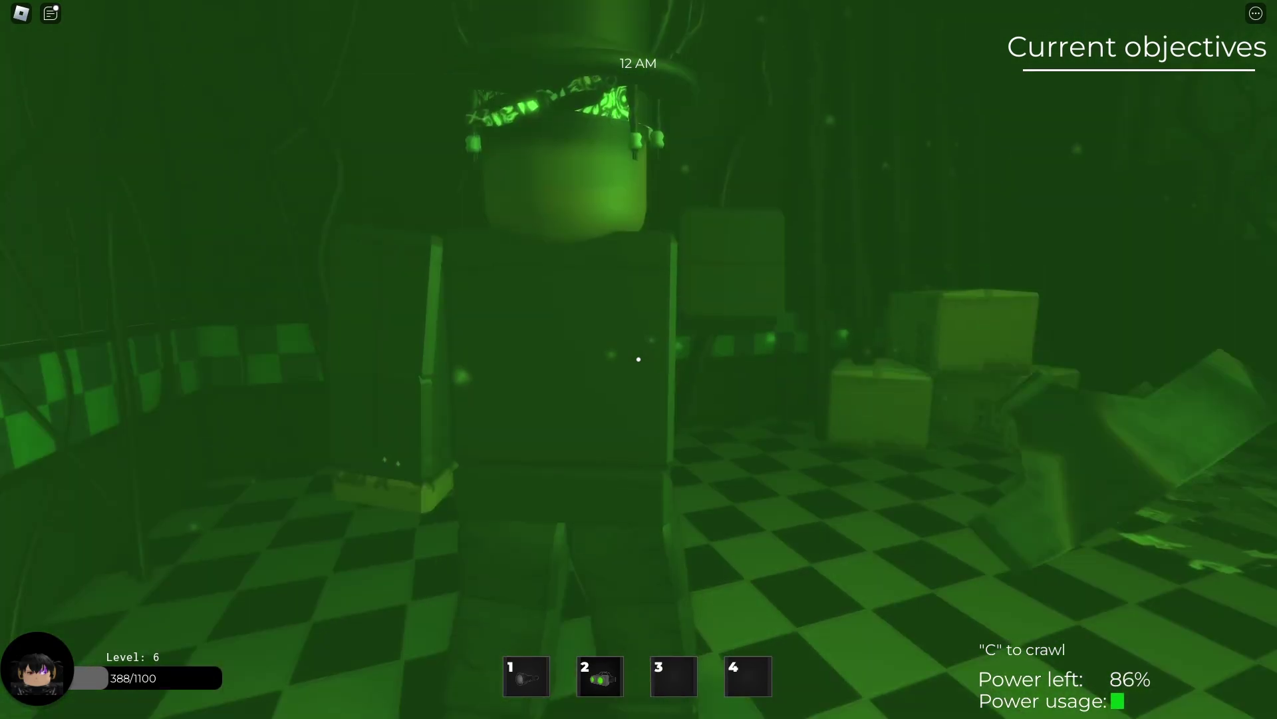
{"action": "key", "text": "w"}
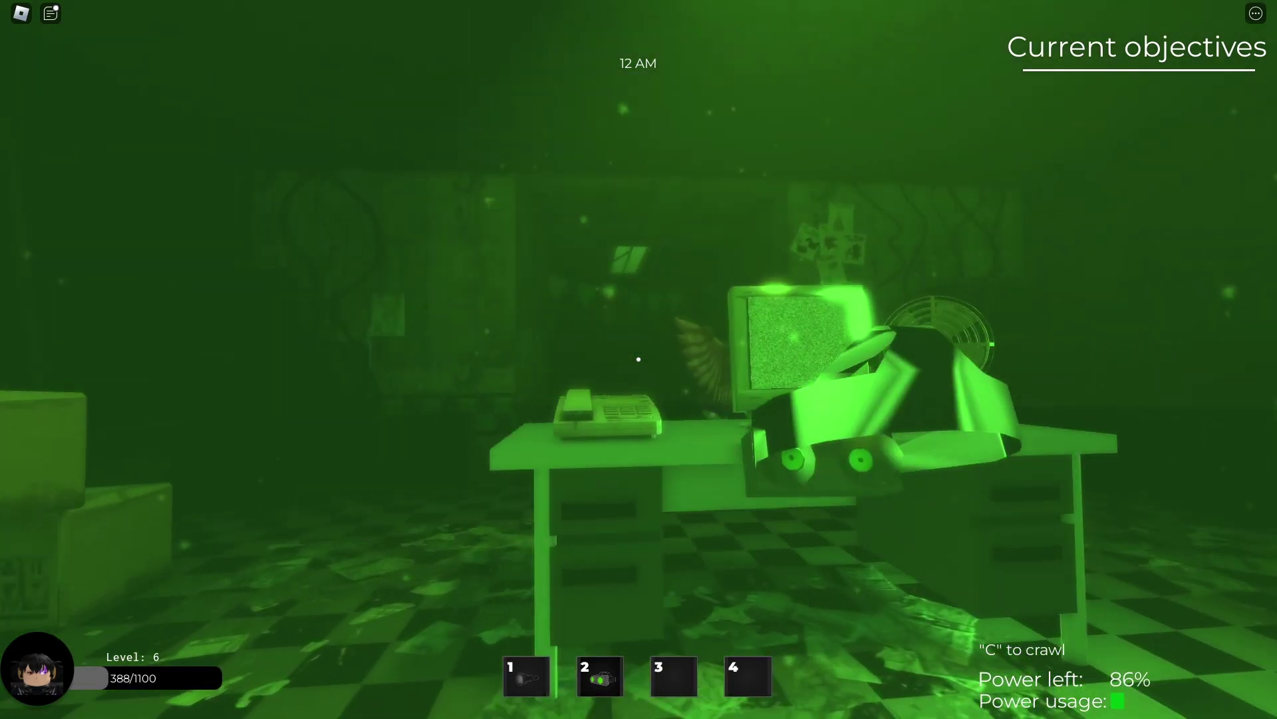
{"action": "key", "text": "s"}
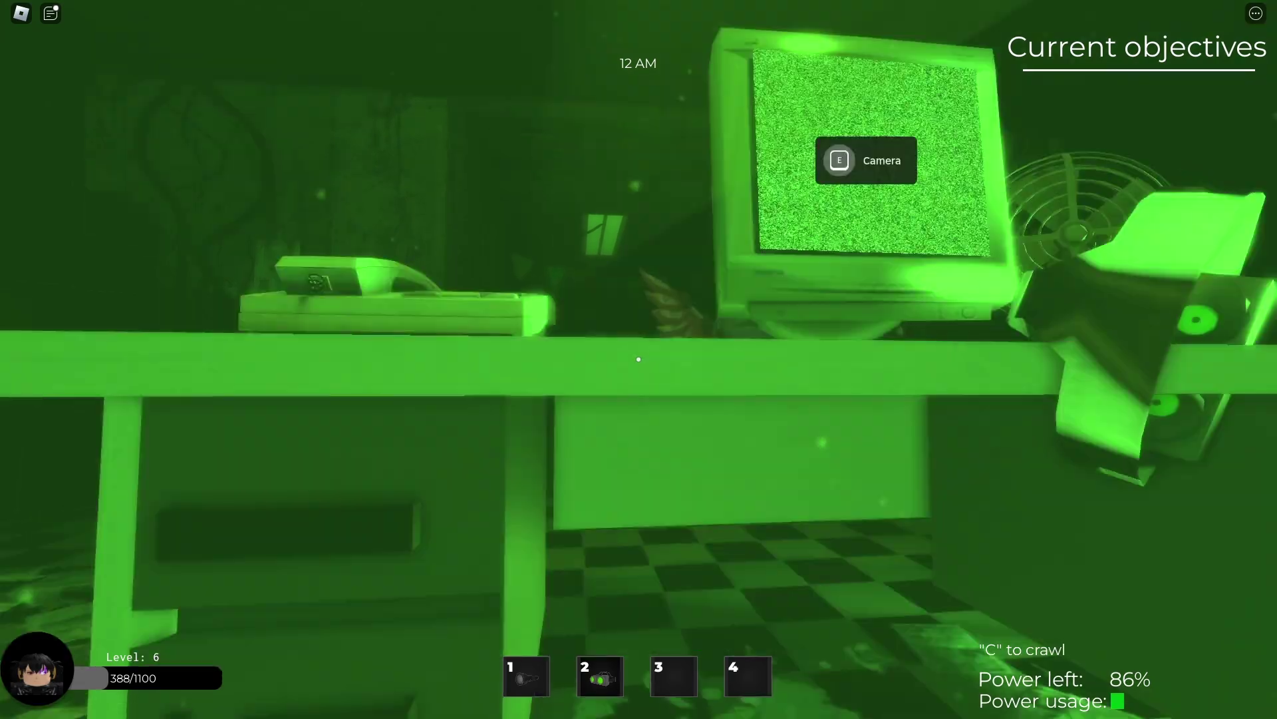
{"action": "key", "text": "c"}
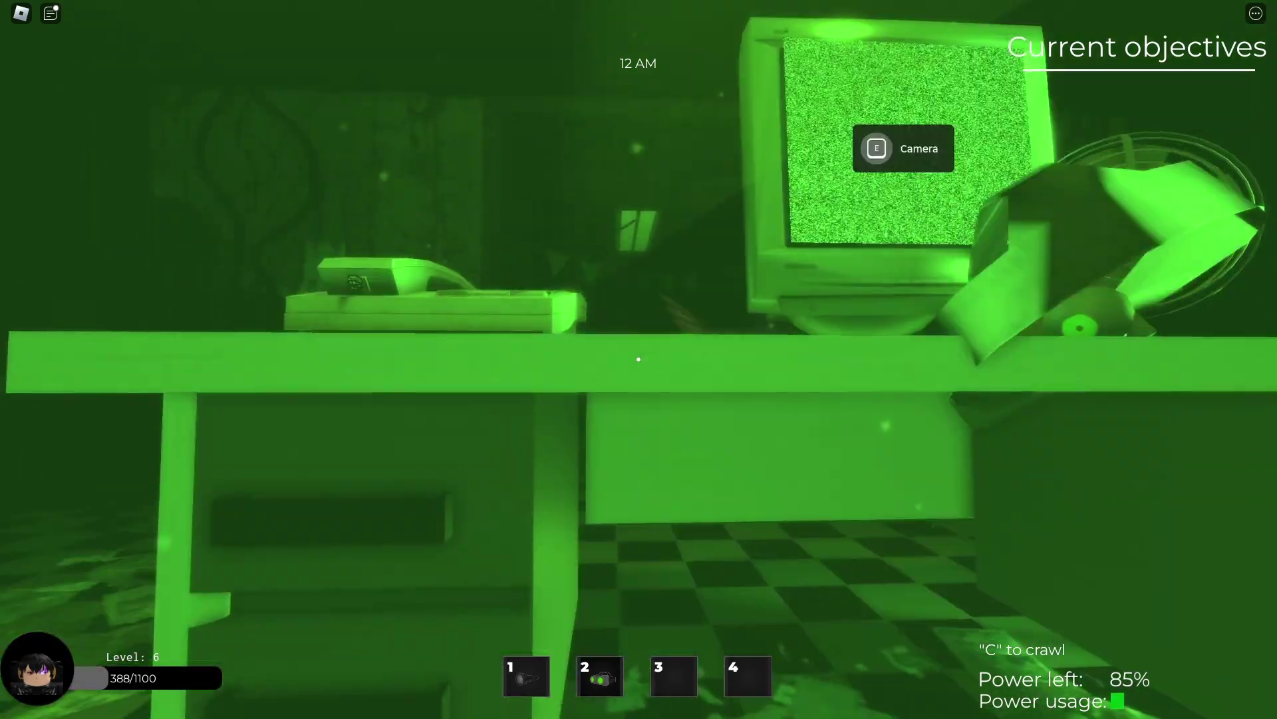
{"action": "key", "text": "c"}
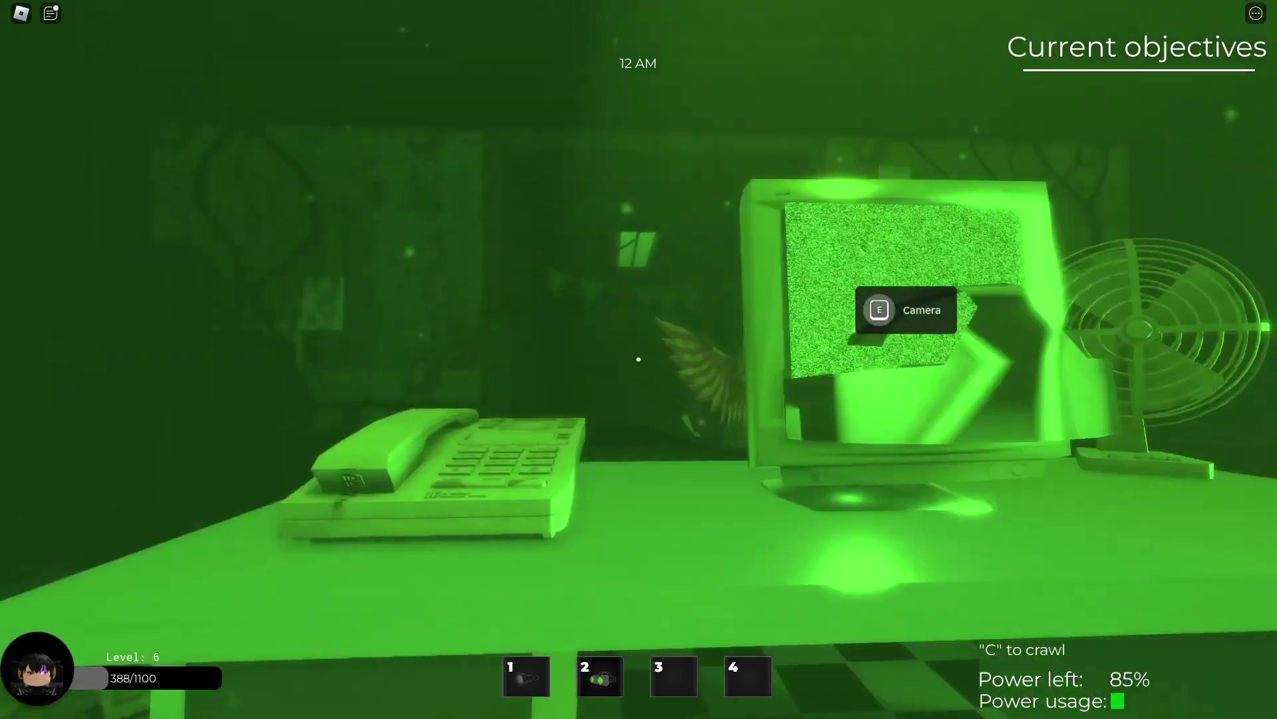
{"action": "key", "text": "c"}
{"action": "key", "text": "c"}
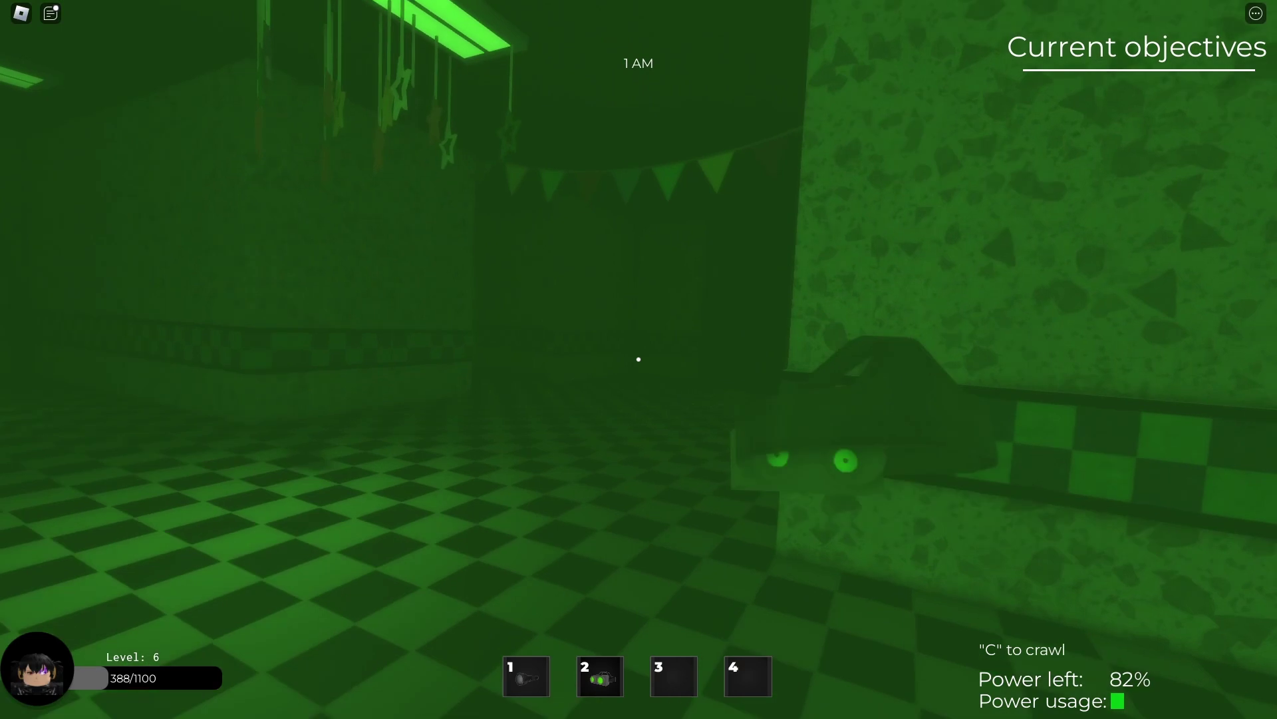
Walk through the corridor and bunting room, then back around the desk.
{"action": "key", "text": "w"}
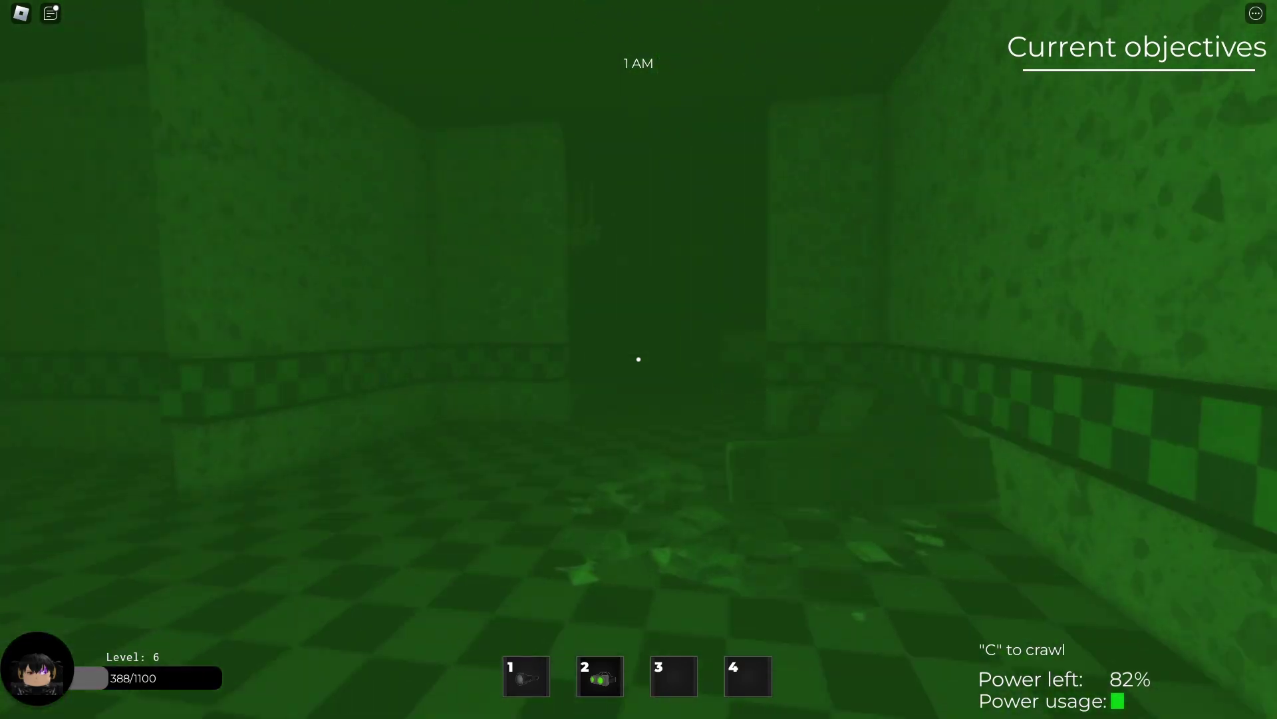
{"action": "key", "text": "w"}
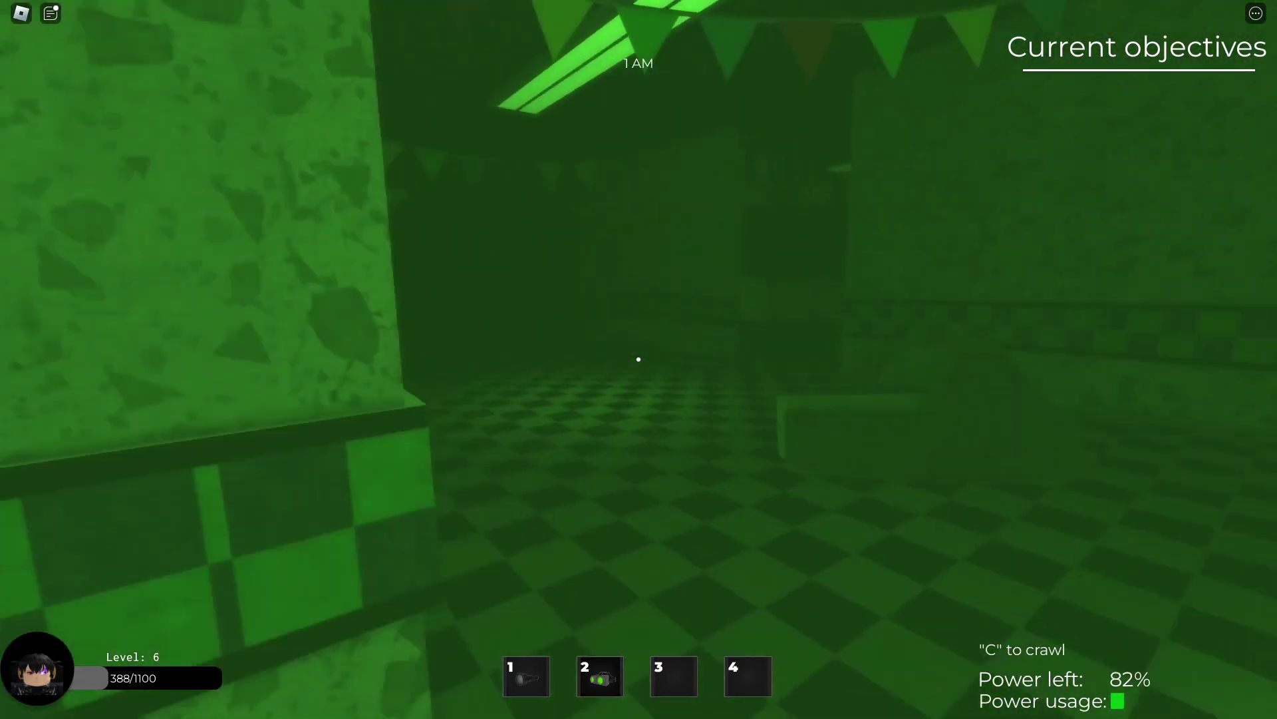
{"action": "key", "text": "w"}
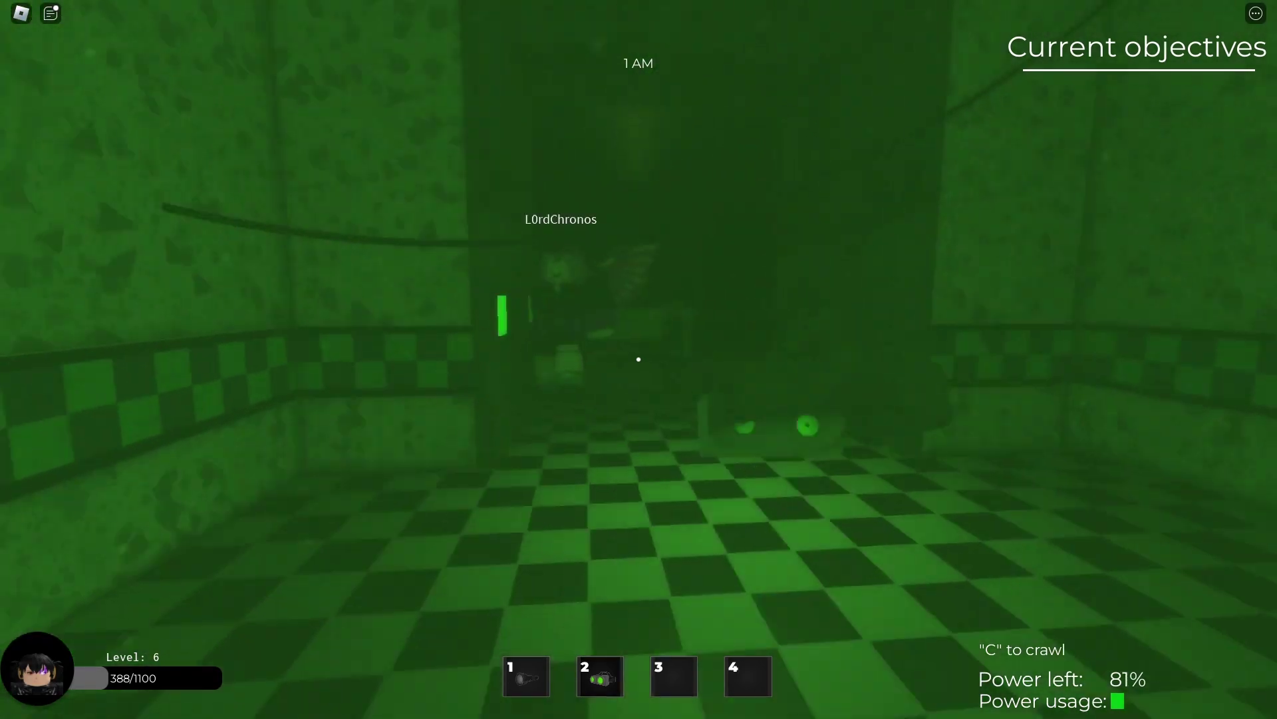
{"action": "key", "text": "w"}
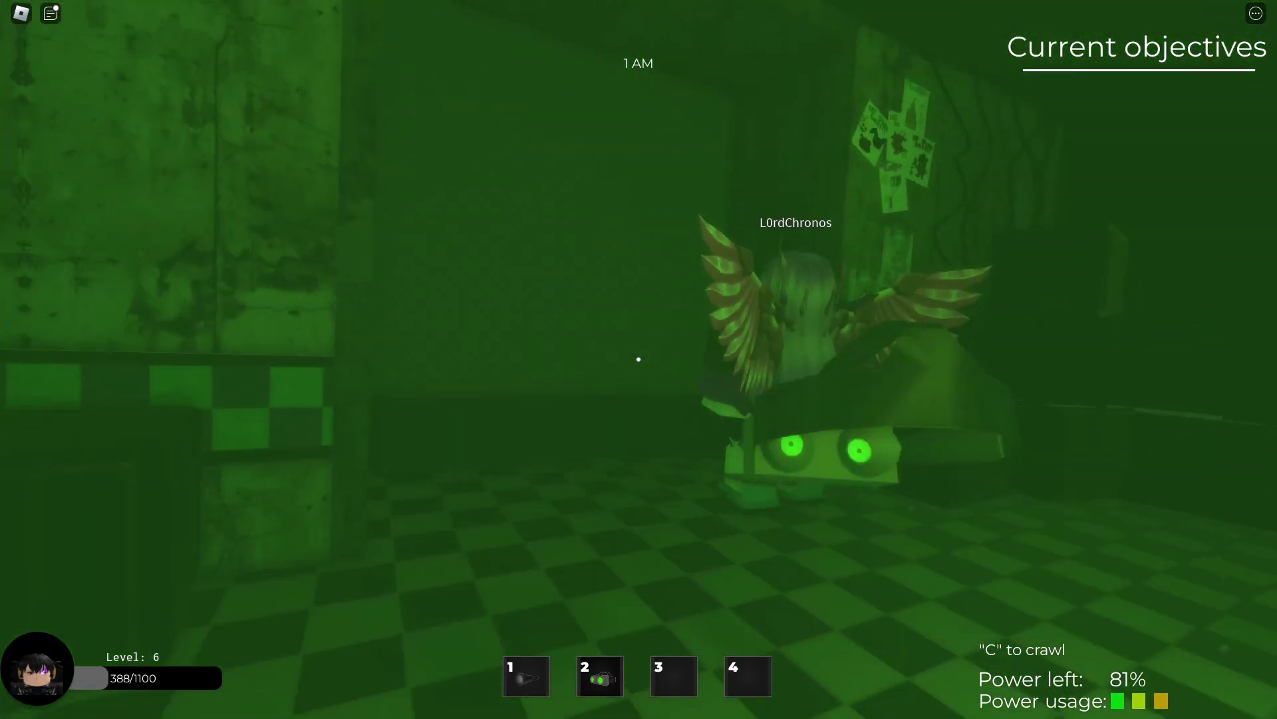
{"action": "key", "text": "w"}
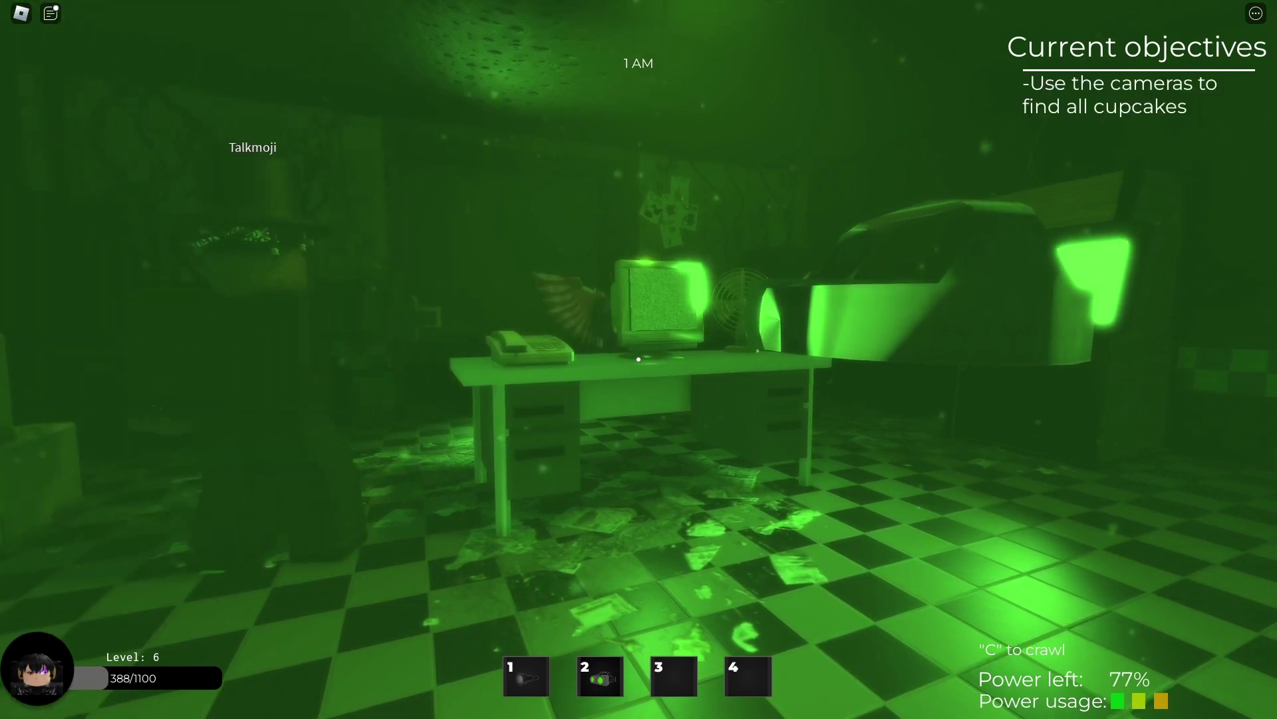
{"action": "key", "text": "1"}
Light up the decorated, table and pennant rooms, then fully wind the timer.
{"action": "left_click", "coordinate": [1253, 539]}
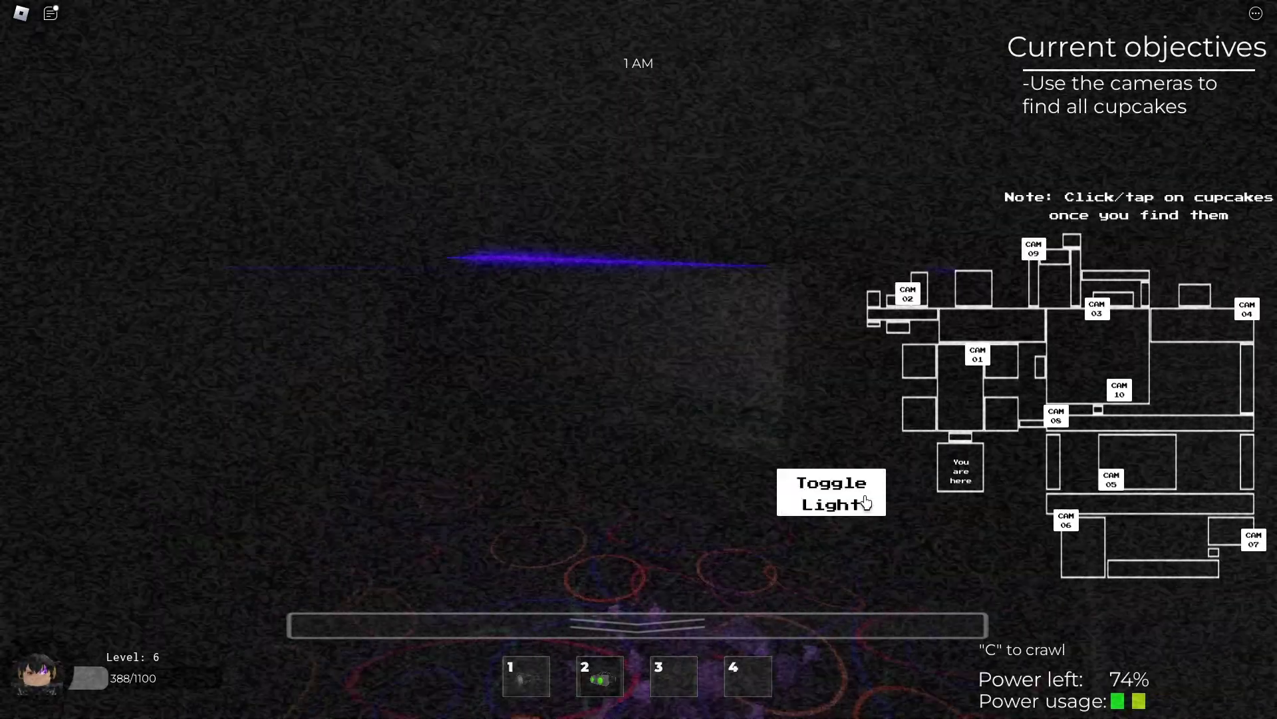
{"action": "left_click", "coordinate": [1066, 521]}
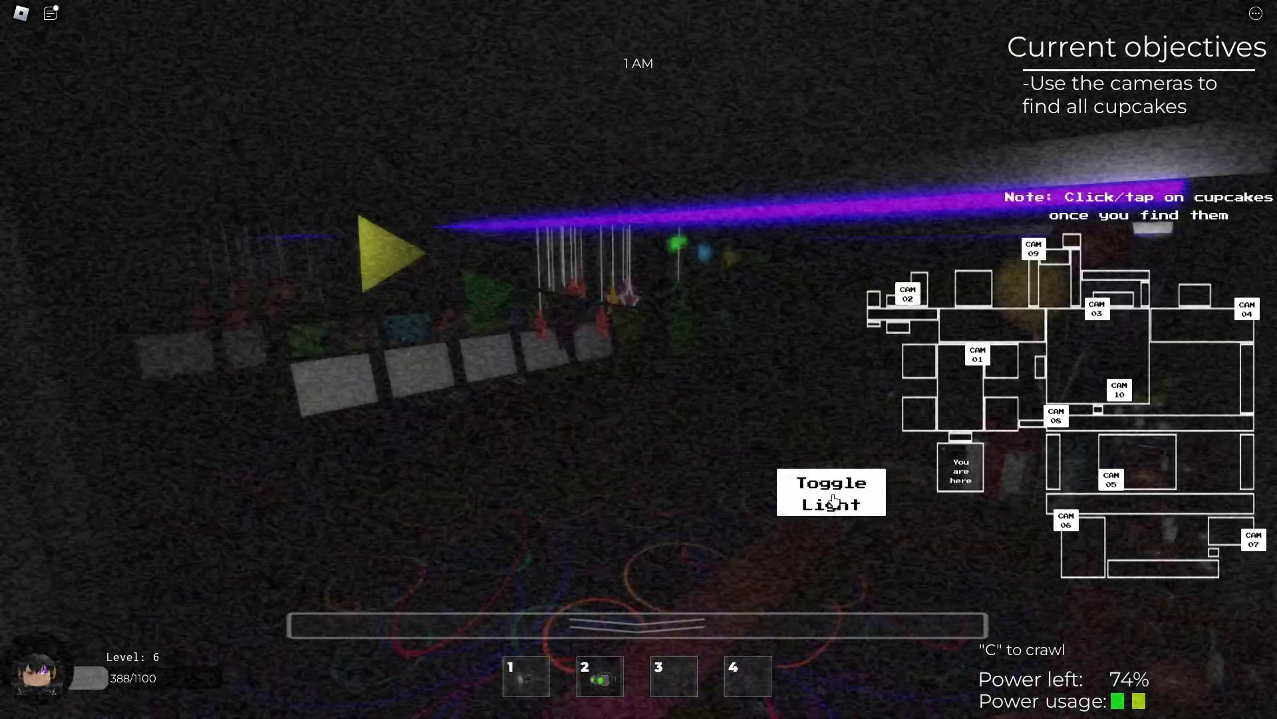
{"action": "left_click", "coordinate": [805, 503]}
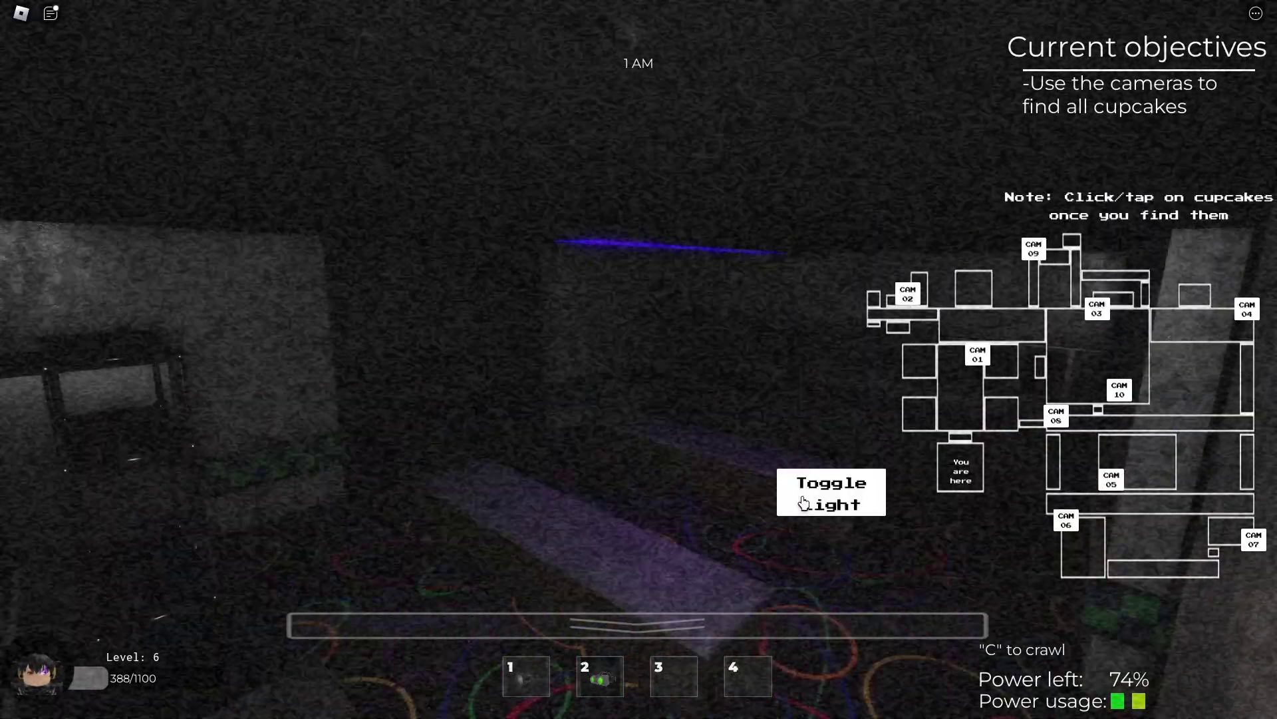
{"action": "left_click", "coordinate": [1066, 519]}
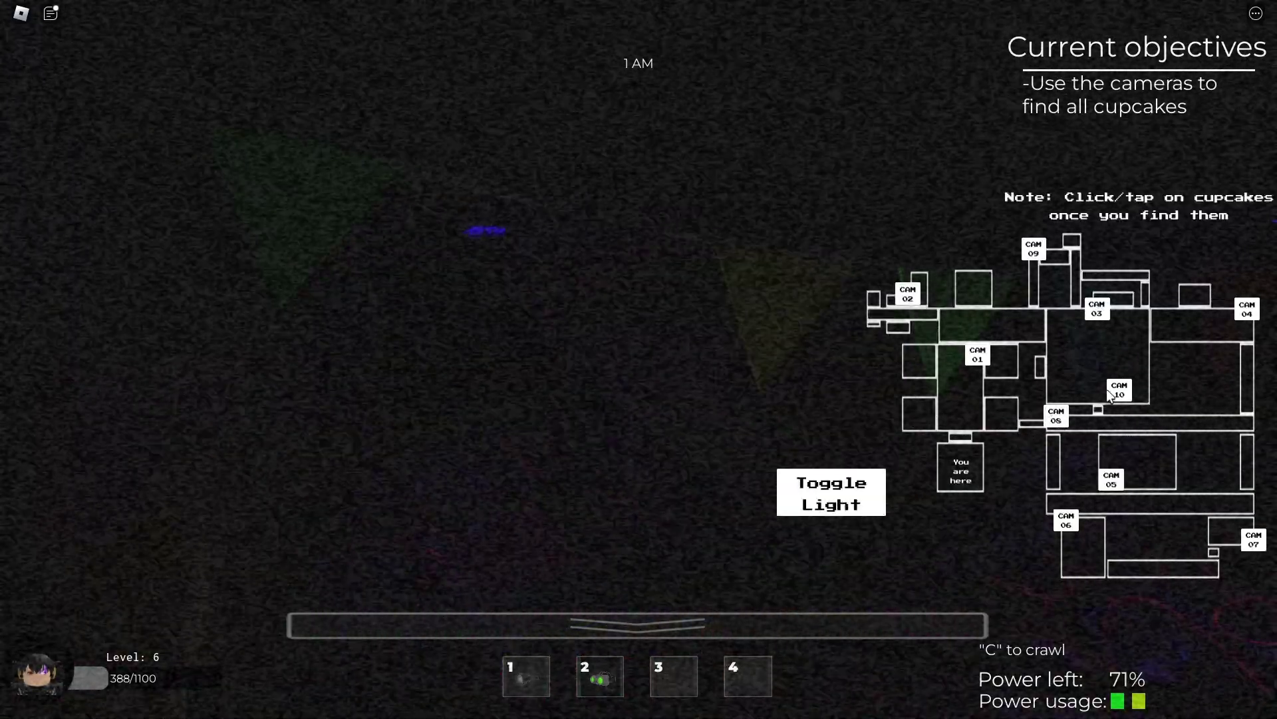
{"action": "left_click", "coordinate": [1119, 390]}
{"action": "left_click", "coordinate": [828, 493]}
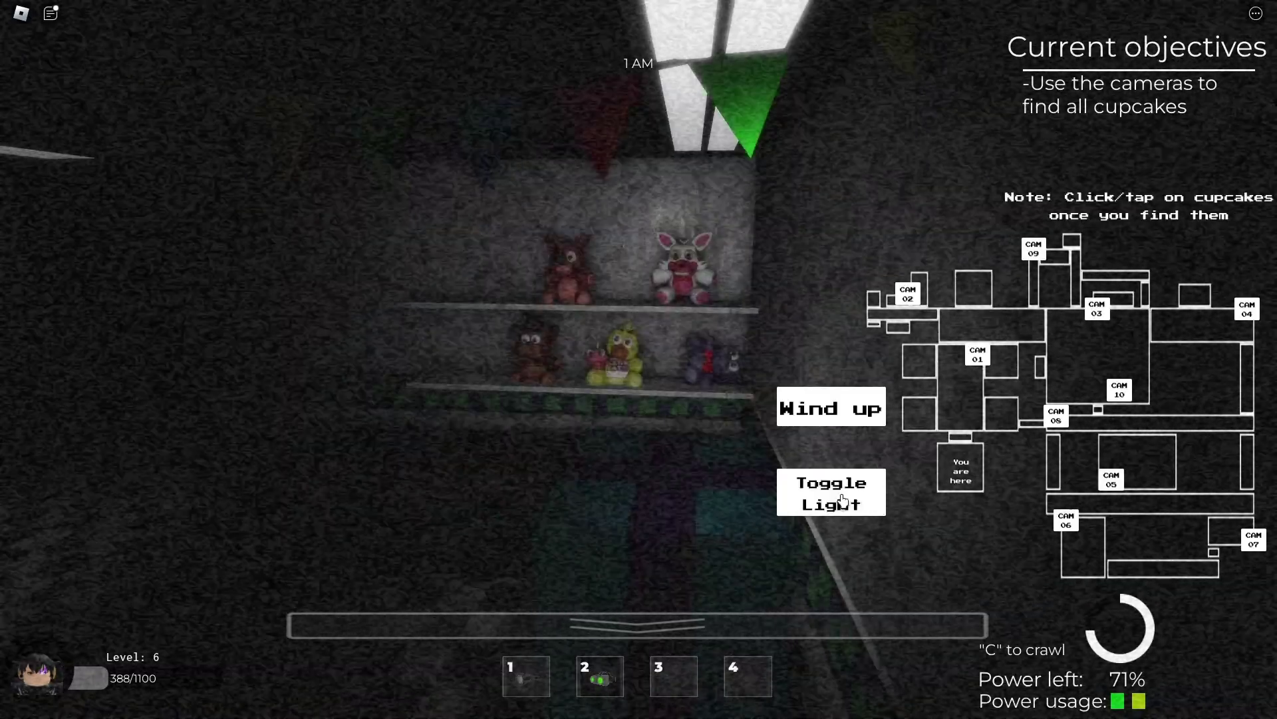
{"action": "left_click", "coordinate": [843, 408]}
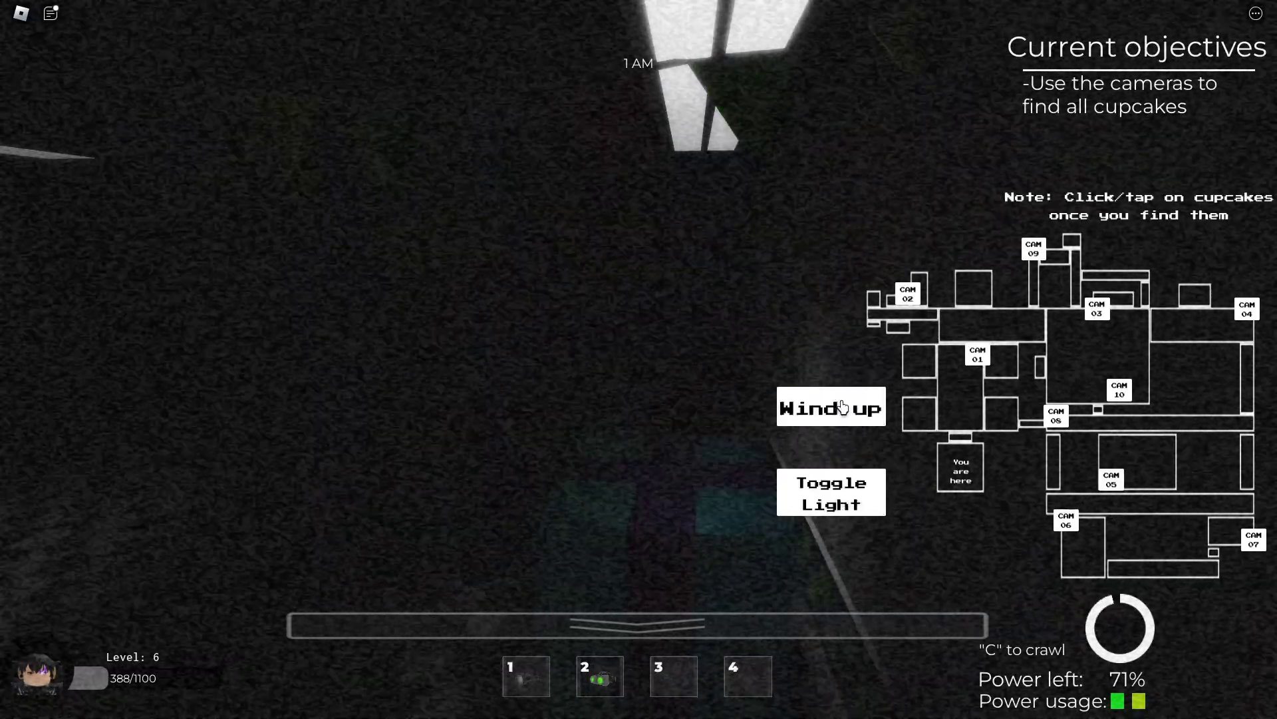
Light up CAM 01 and the animatronic rooms, spotting Chica, then move to a darker feed.
{"action": "left_click", "coordinate": [977, 359]}
{"action": "left_click", "coordinate": [823, 499]}
{"action": "left_click", "coordinate": [837, 491]}
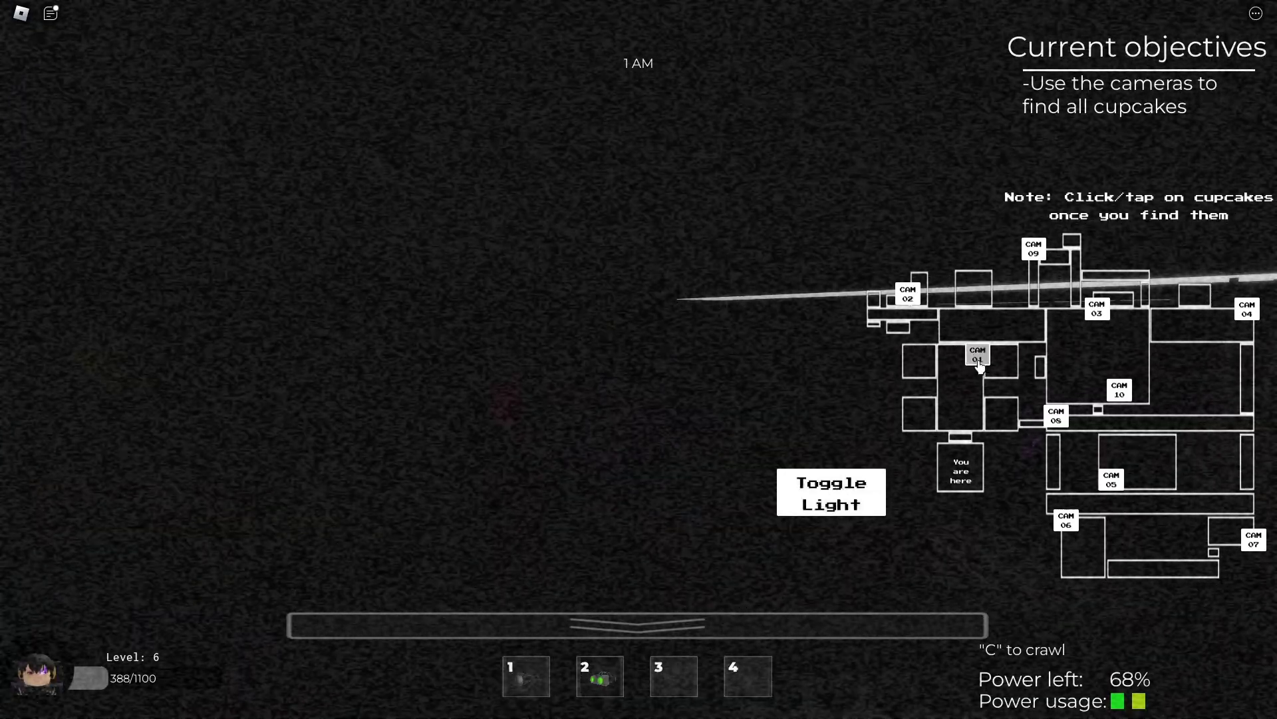
{"action": "left_click", "coordinate": [859, 492]}
{"action": "left_click", "coordinate": [901, 300]}
{"action": "left_click", "coordinate": [837, 499]}
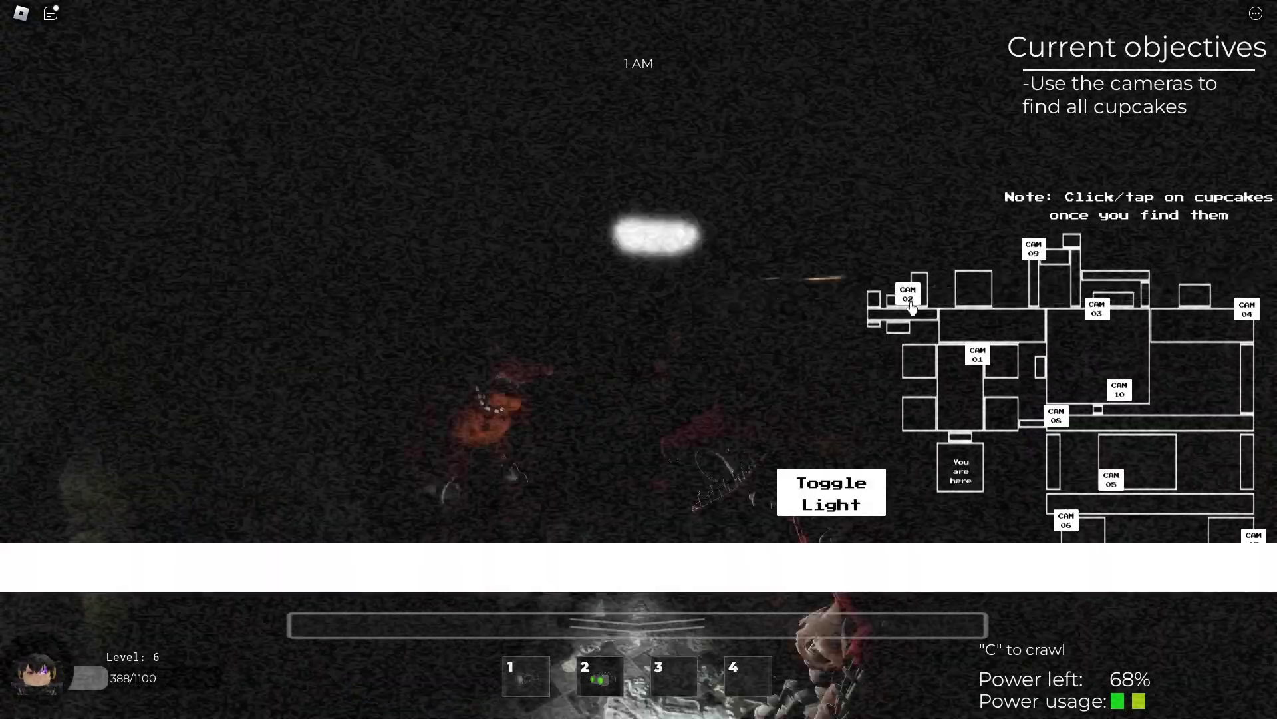
{"action": "left_click", "coordinate": [808, 497]}
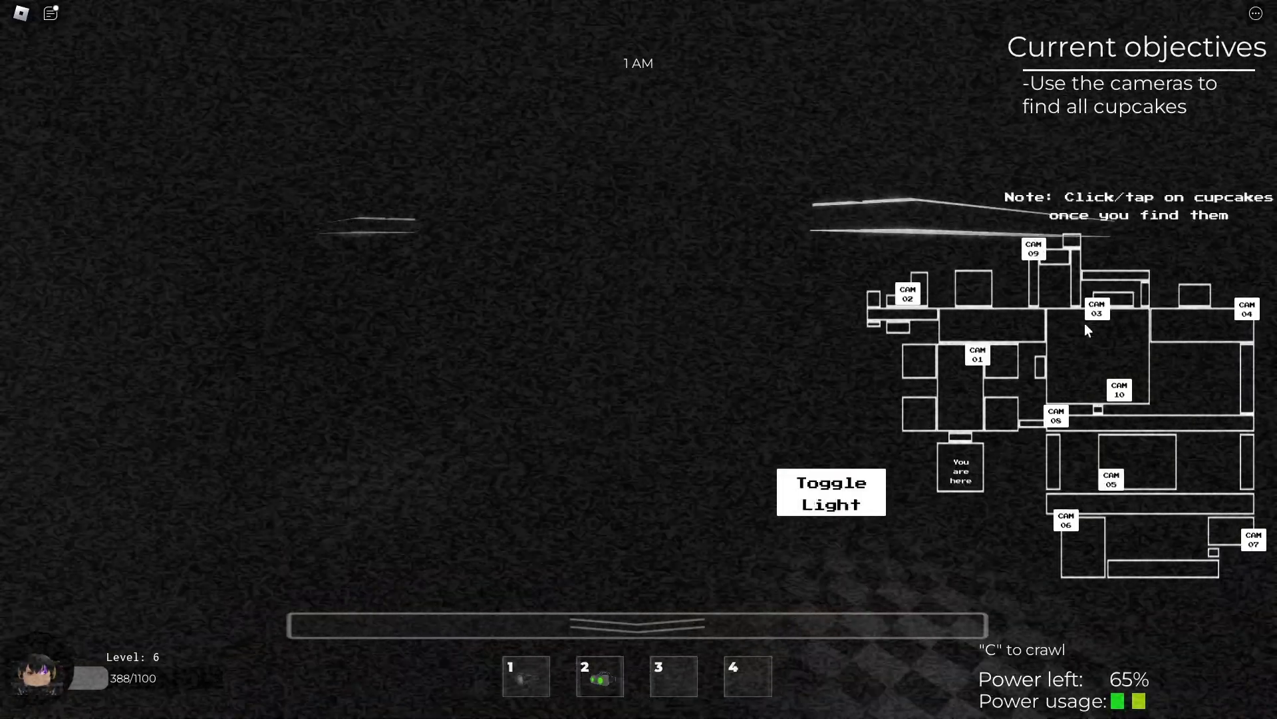
{"action": "left_click", "coordinate": [1094, 314]}
{"action": "left_click", "coordinate": [799, 485]}
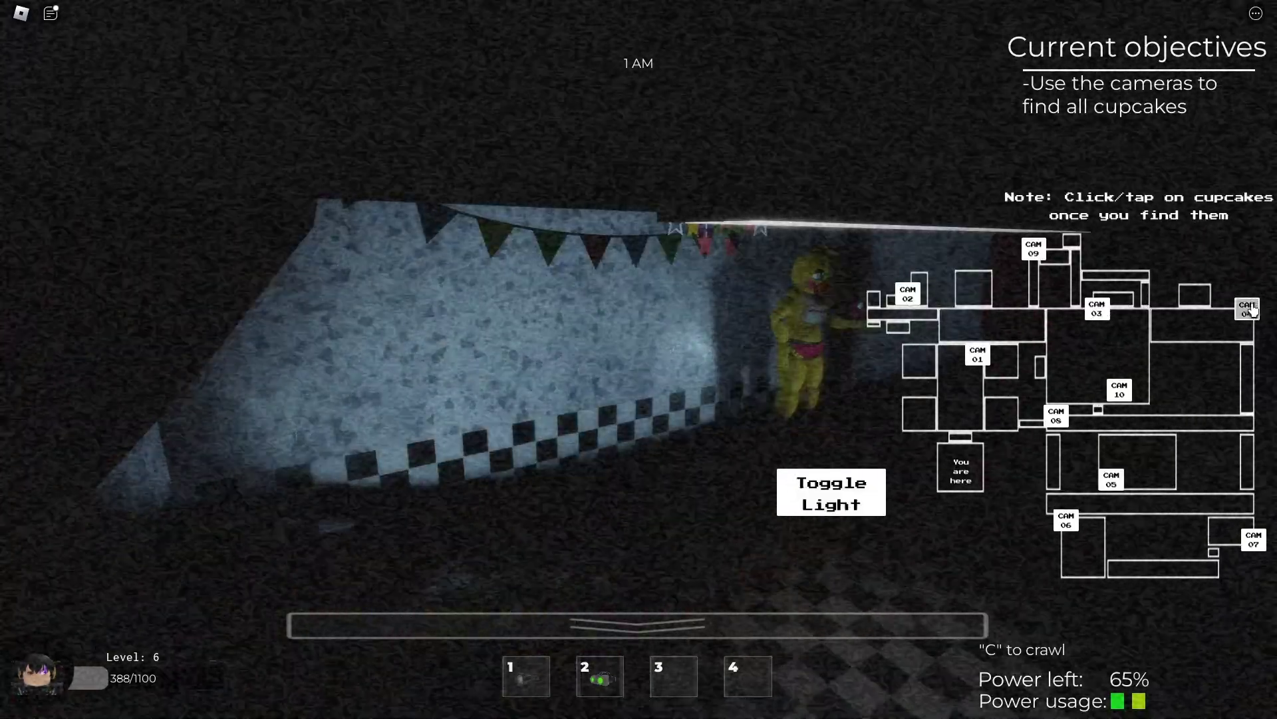
{"action": "left_click", "coordinate": [1246, 311]}
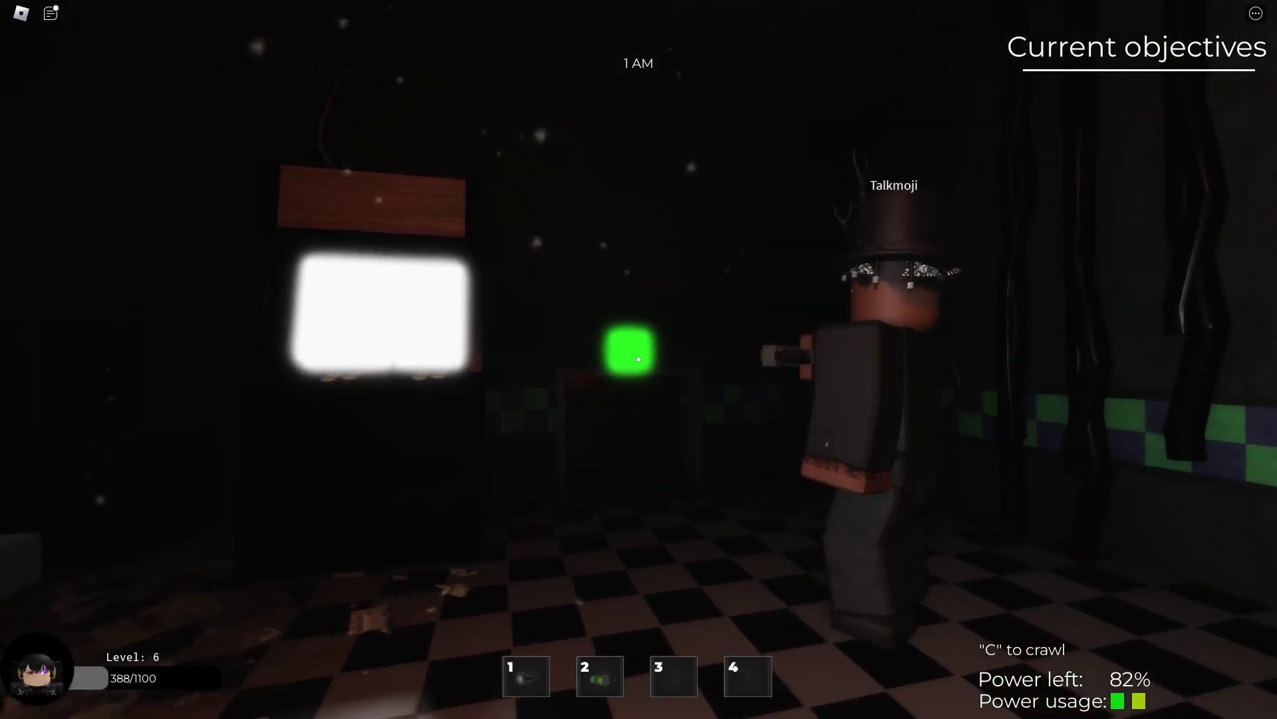
Close the cameras and walk in night vision to the desk and phone.
{"action": "left_click", "coordinate": [638, 360]}
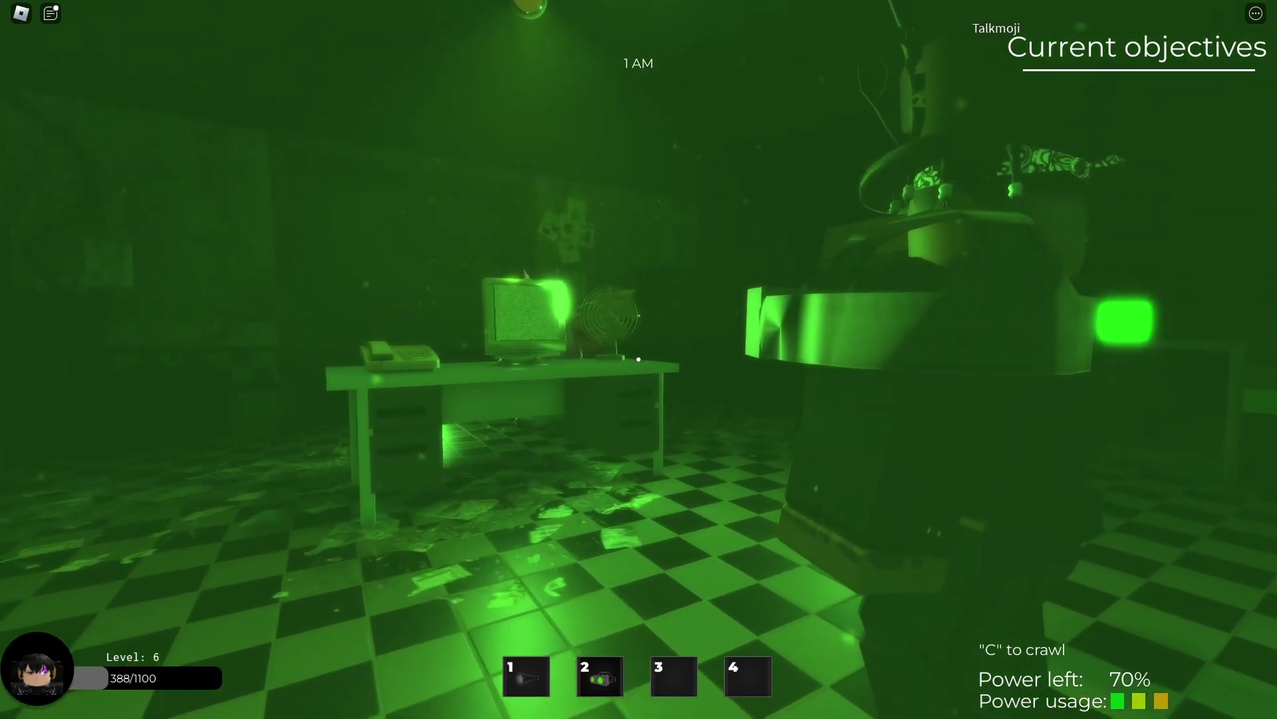
{"action": "key", "text": "w"}
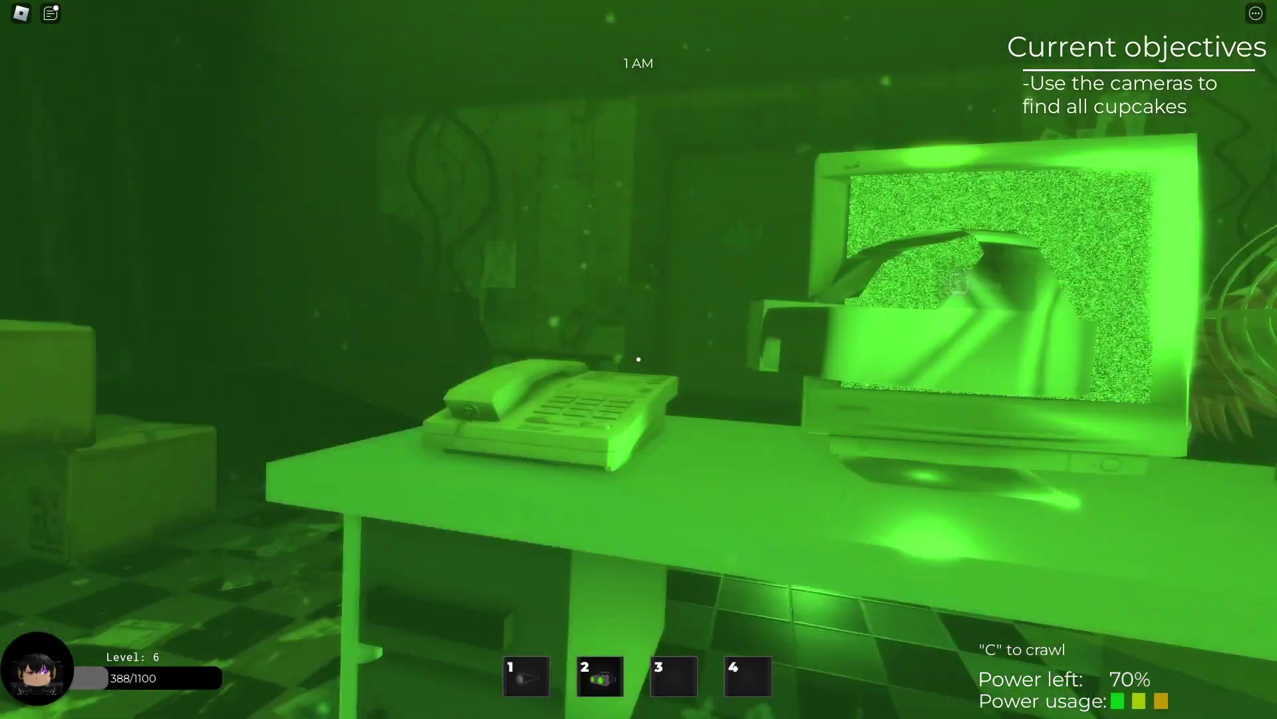
Reopen the cameras, flash the light in another room, and fully rewind the timer.
{"action": "left_click", "coordinate": [639, 360]}
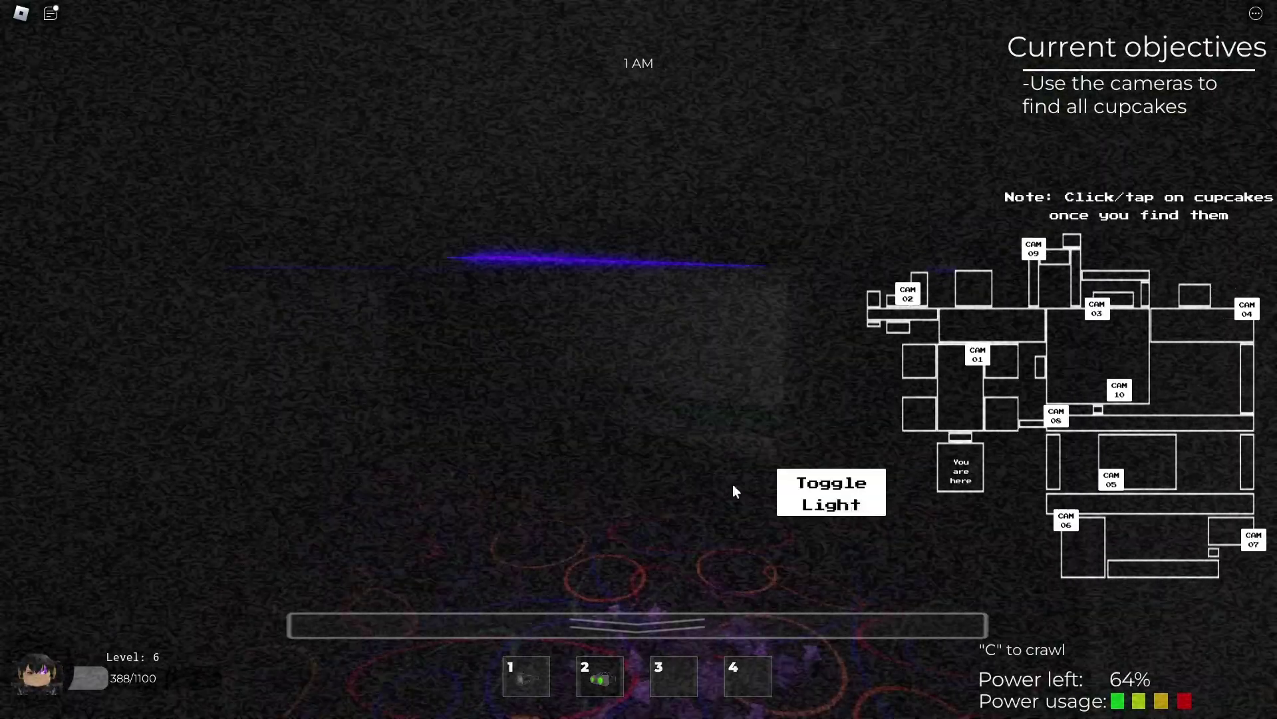
{"action": "left_click", "coordinate": [815, 496]}
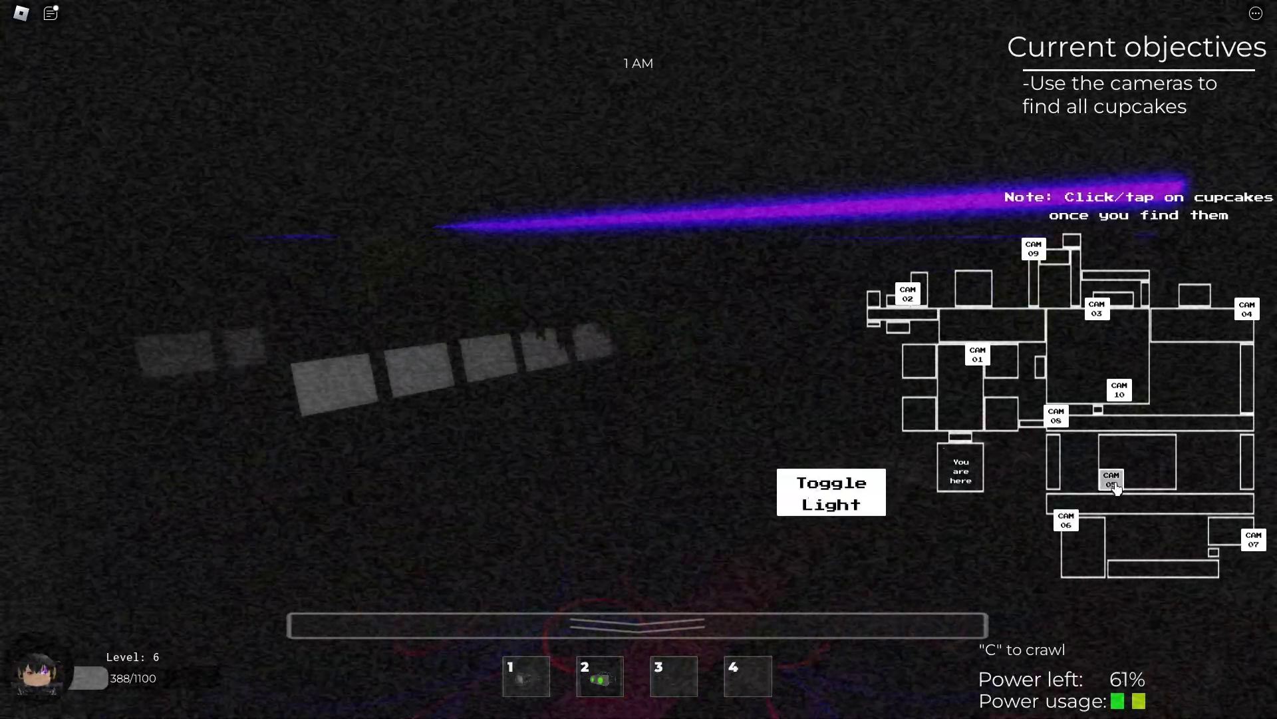
{"action": "left_click", "coordinate": [1117, 484]}
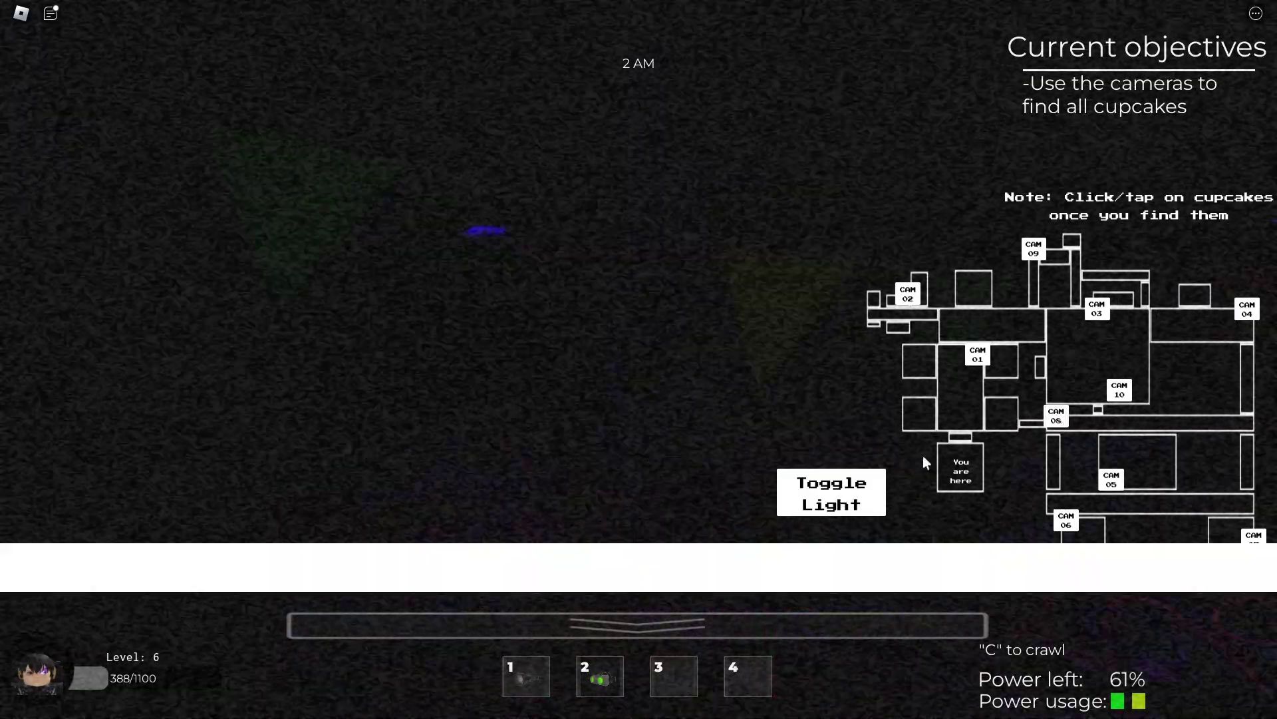
{"action": "left_click", "coordinate": [813, 487]}
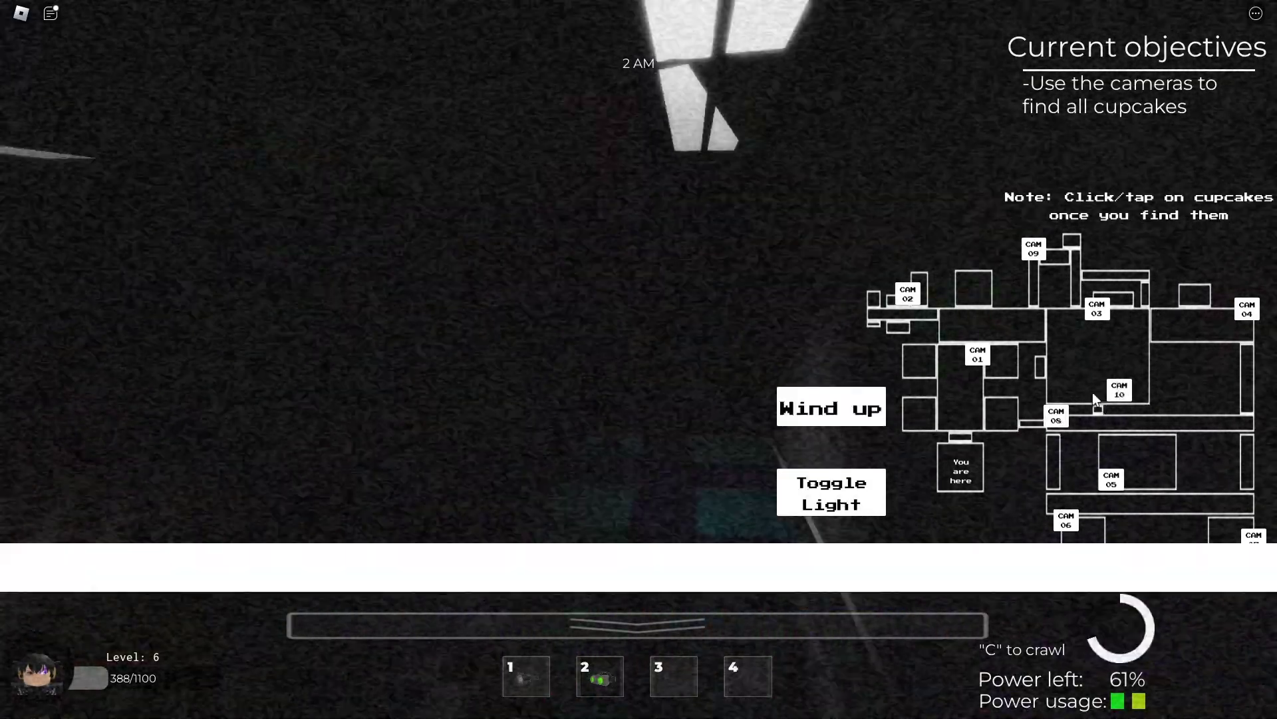
{"action": "left_click", "coordinate": [830, 501]}
{"action": "left_click", "coordinate": [831, 499]}
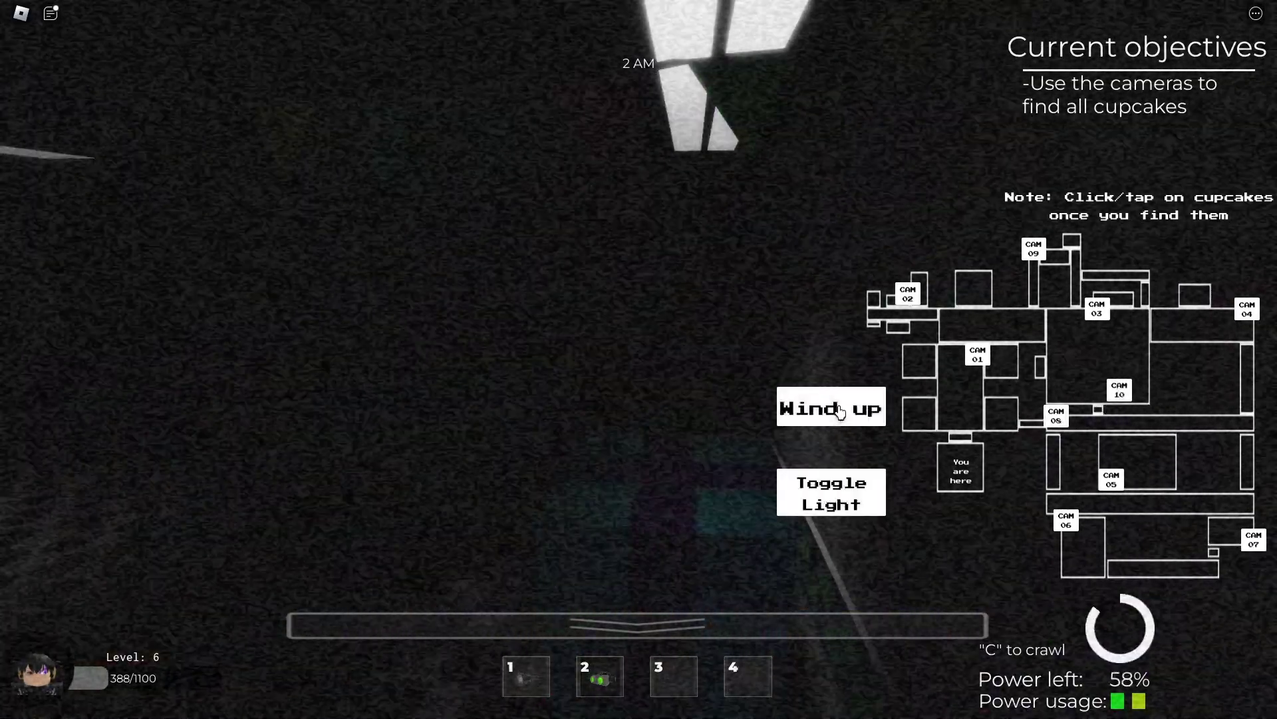
{"action": "left_click", "coordinate": [839, 412]}
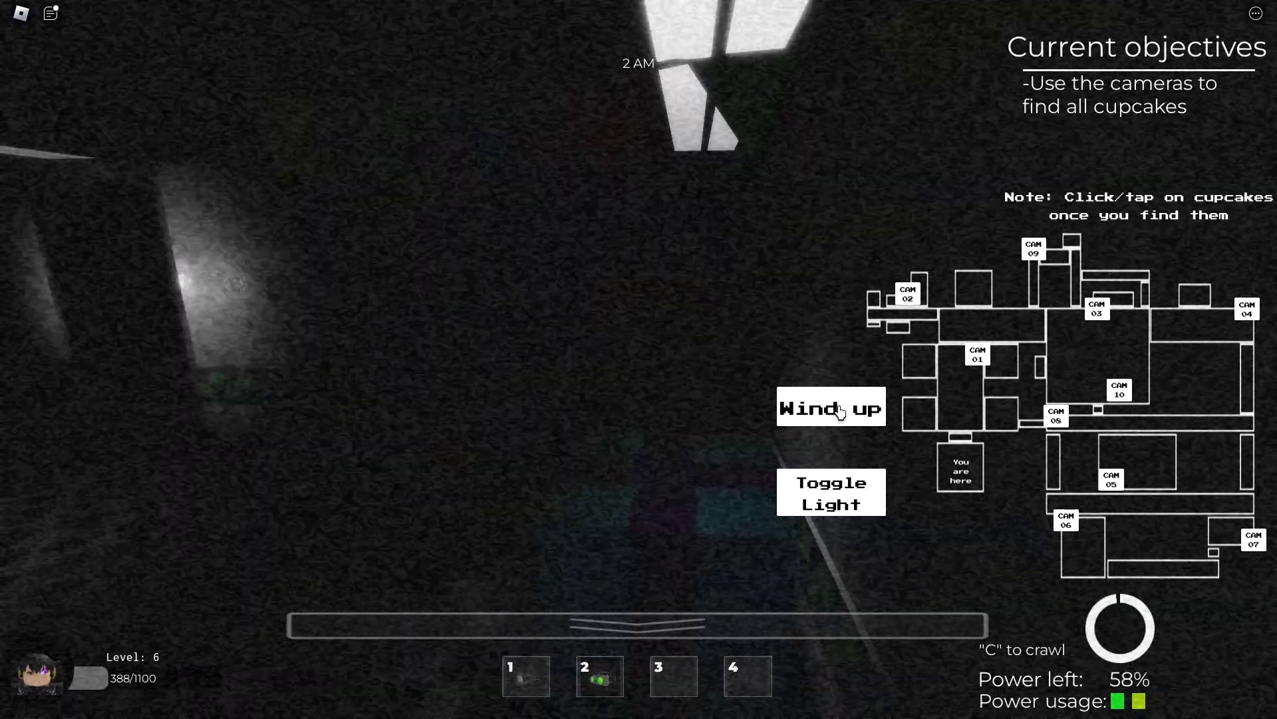
Light up more camera rooms to check the animatronic and the walls and floor.
{"action": "left_click", "coordinate": [839, 485]}
{"action": "left_click", "coordinate": [827, 497]}
{"action": "left_click", "coordinate": [828, 499]}
{"action": "left_click", "coordinate": [838, 496]}
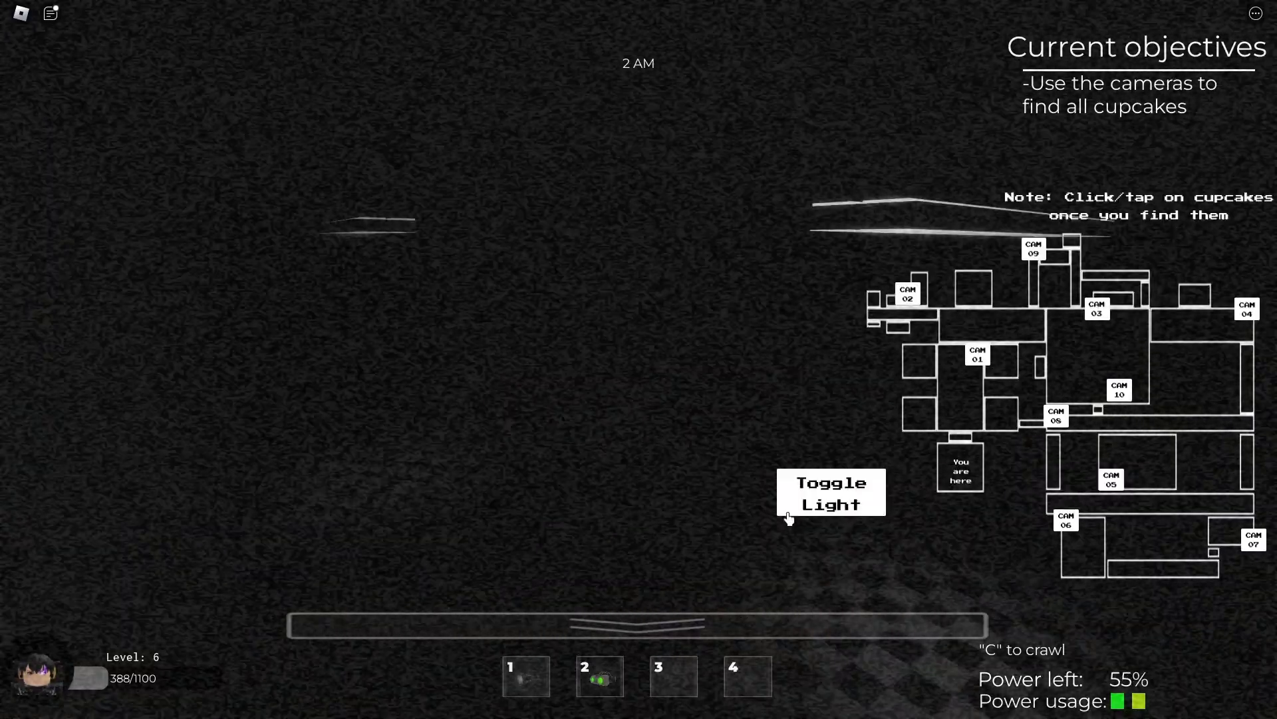
{"action": "left_click", "coordinate": [788, 514]}
{"action": "left_click", "coordinate": [810, 514]}
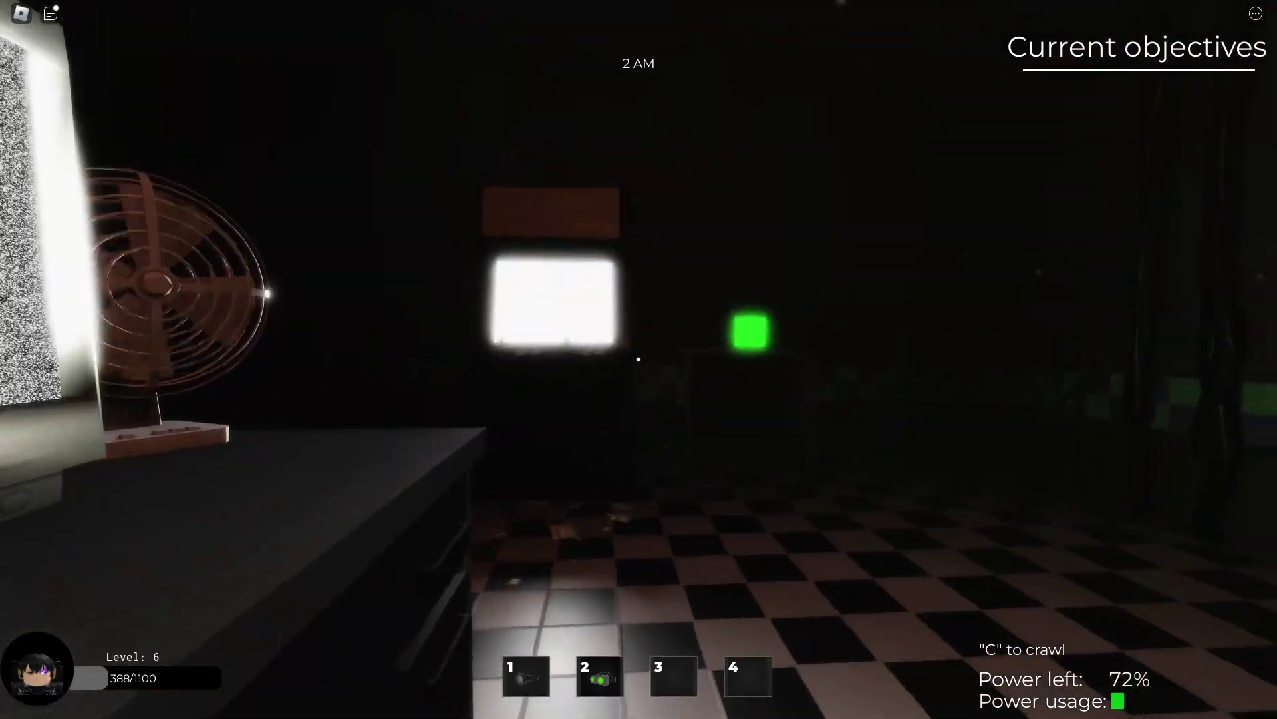
Switch to night vision and crawl through the vents out into the checkered room.
{"action": "key", "text": "2"}
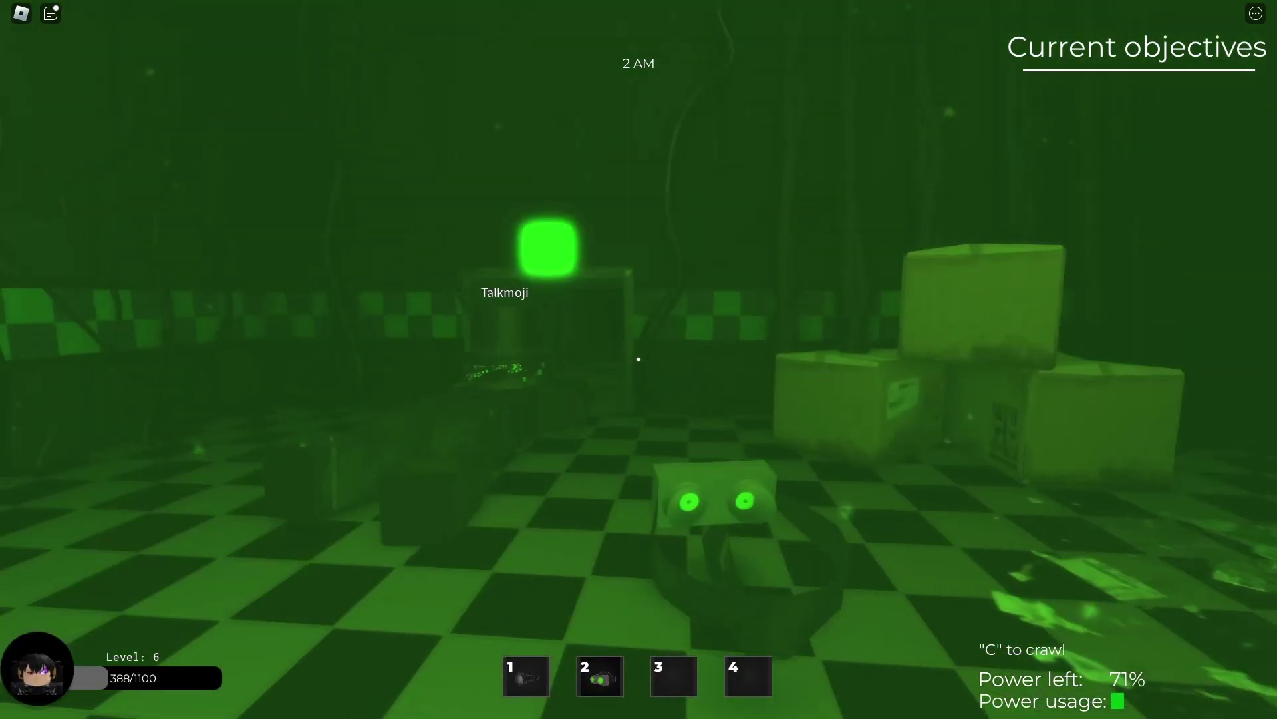
{"action": "key", "text": "e"}
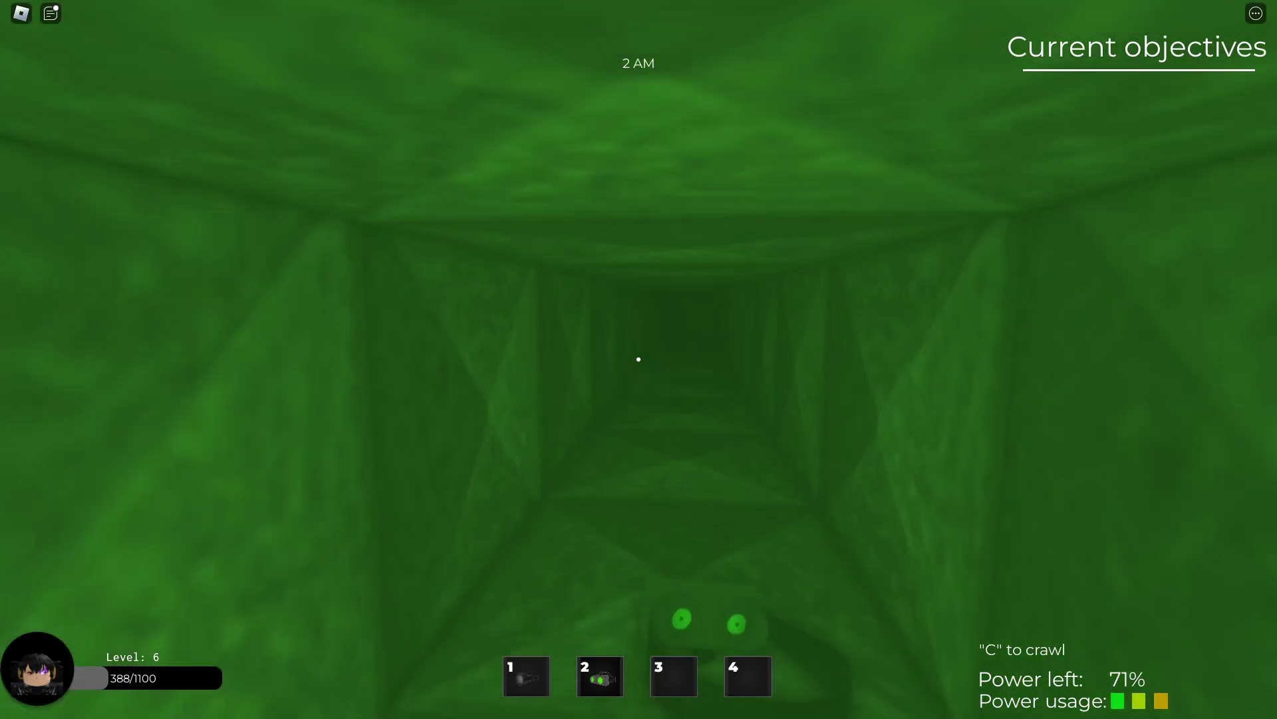
{"action": "key", "text": "e"}
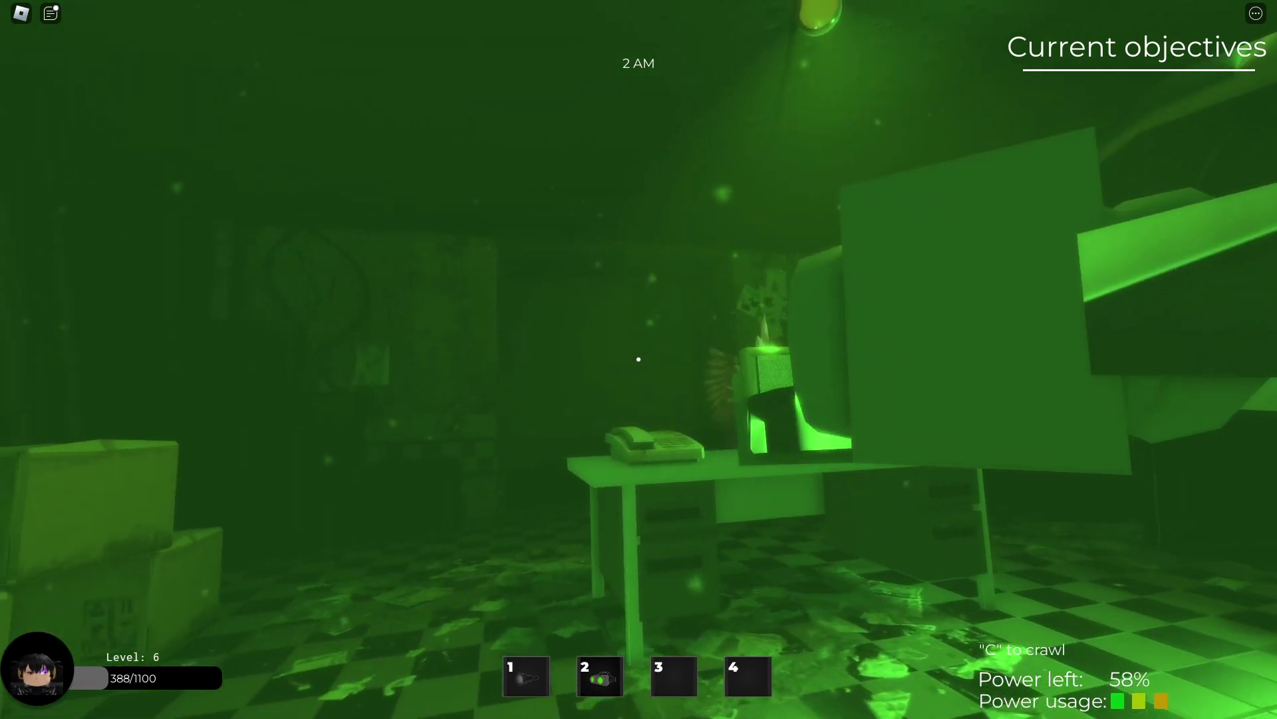
{"action": "key", "text": "e"}
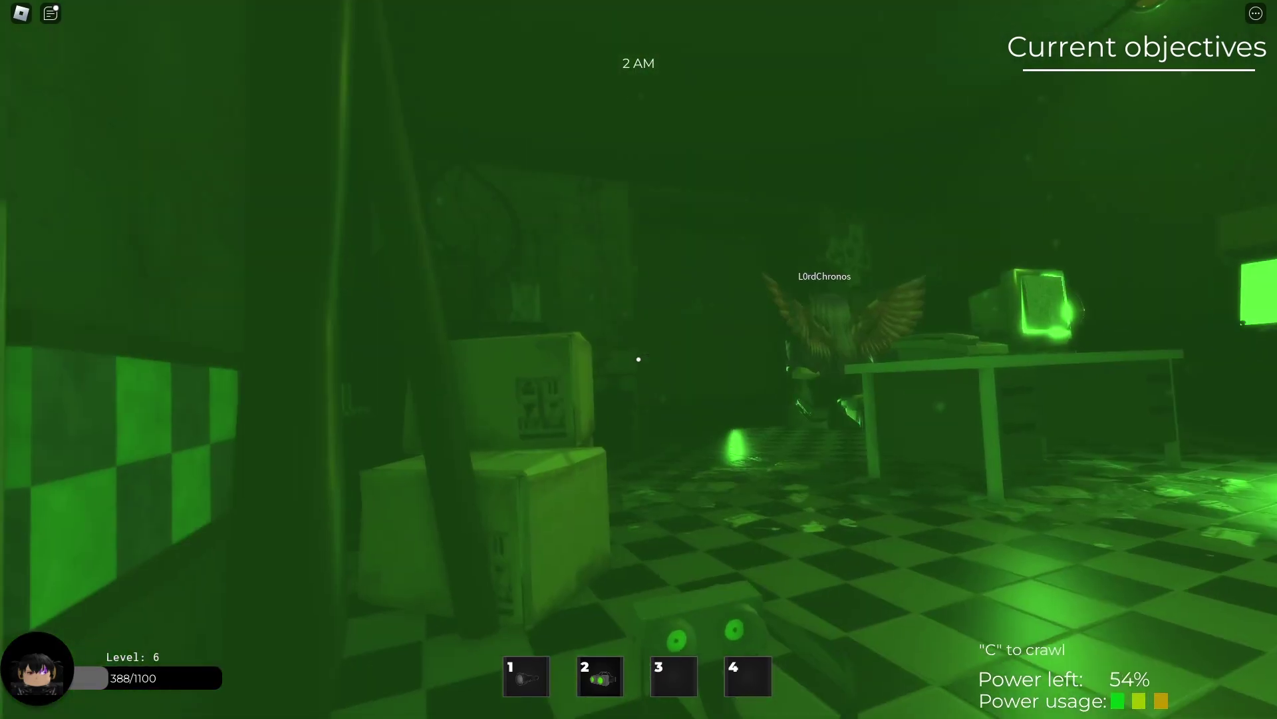
{"action": "key", "text": "w"}
{"action": "key", "text": "e"}
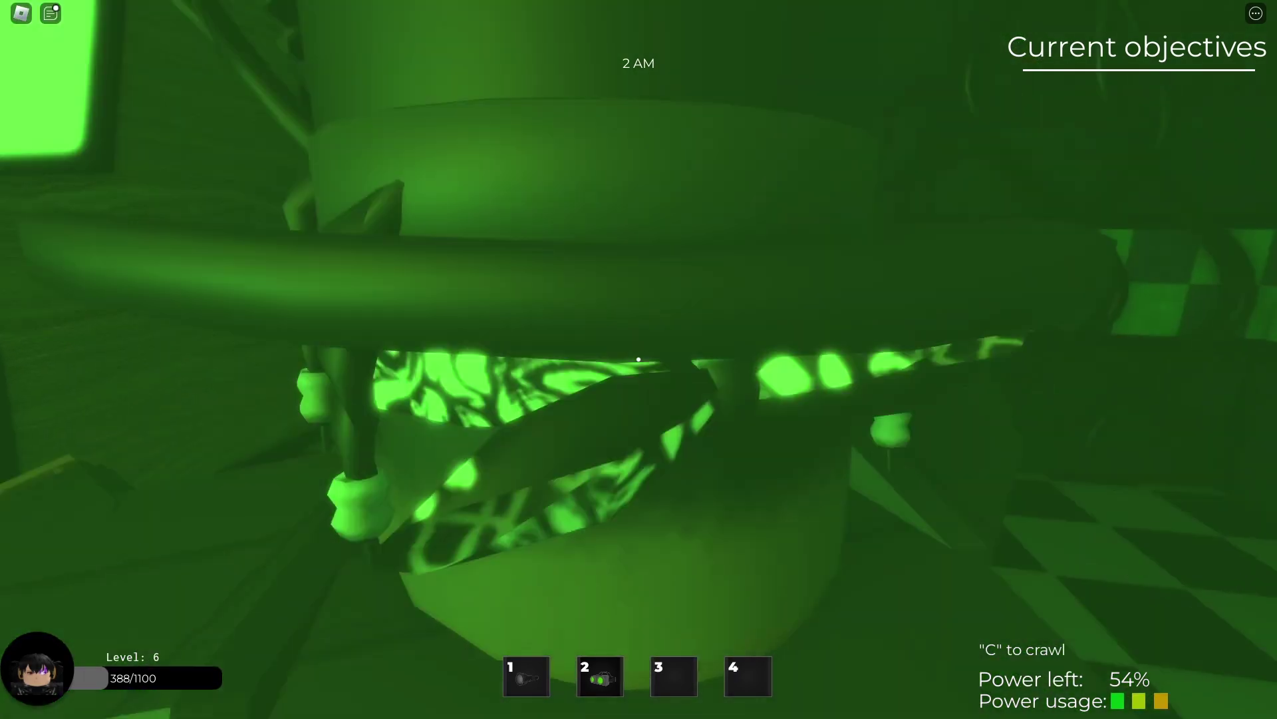
Crawl back toward the office, open a vent grate, and enter the vent tunnel.
{"action": "key", "text": "w"}
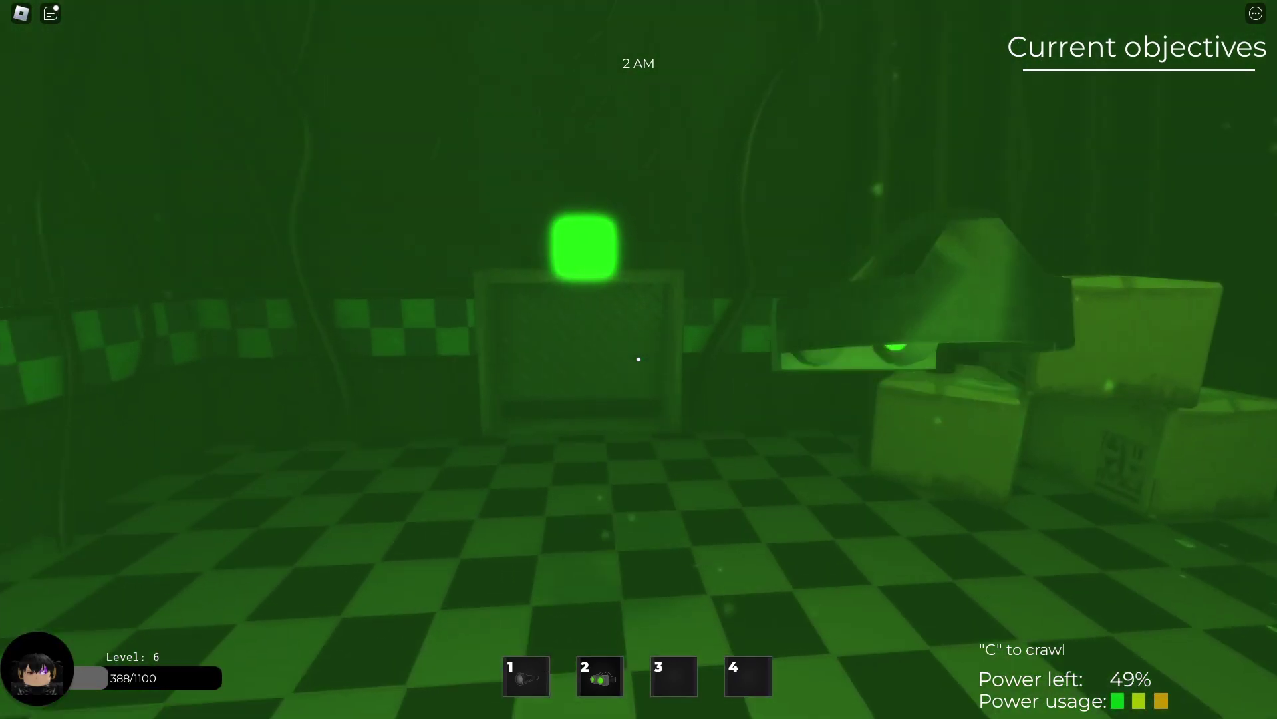
{"action": "key", "text": "e"}
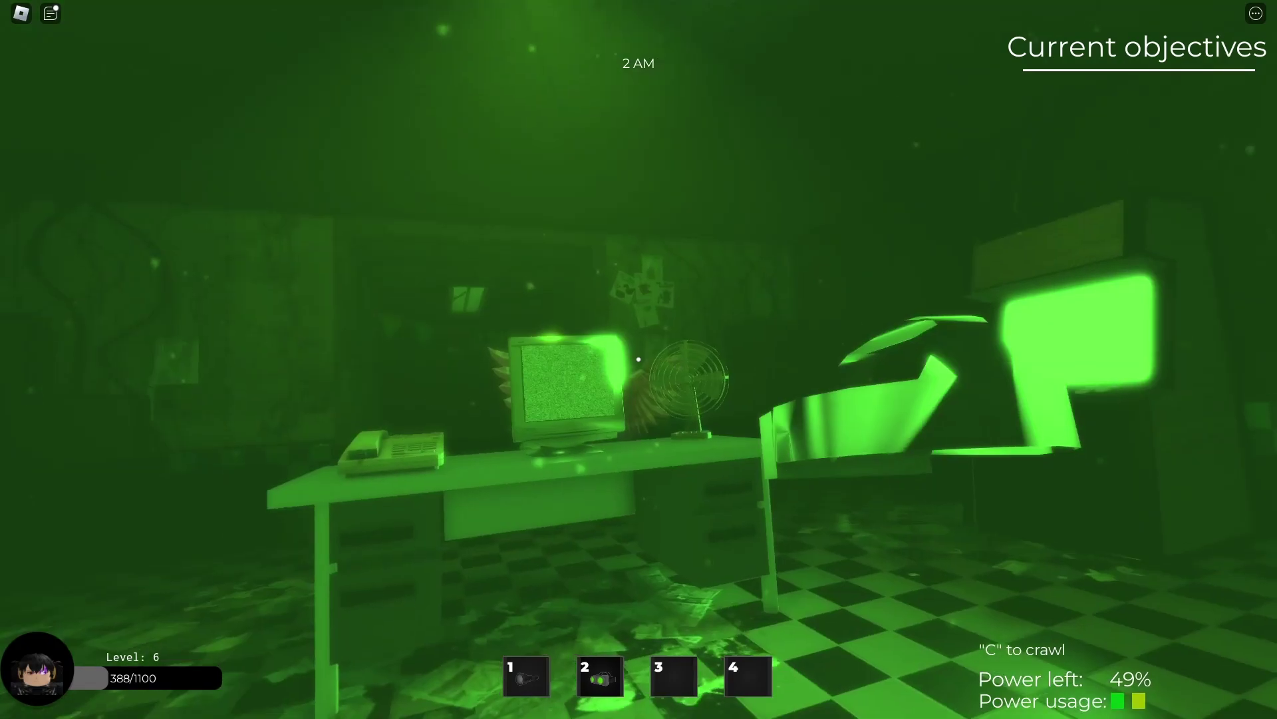
{"action": "key", "text": "w"}
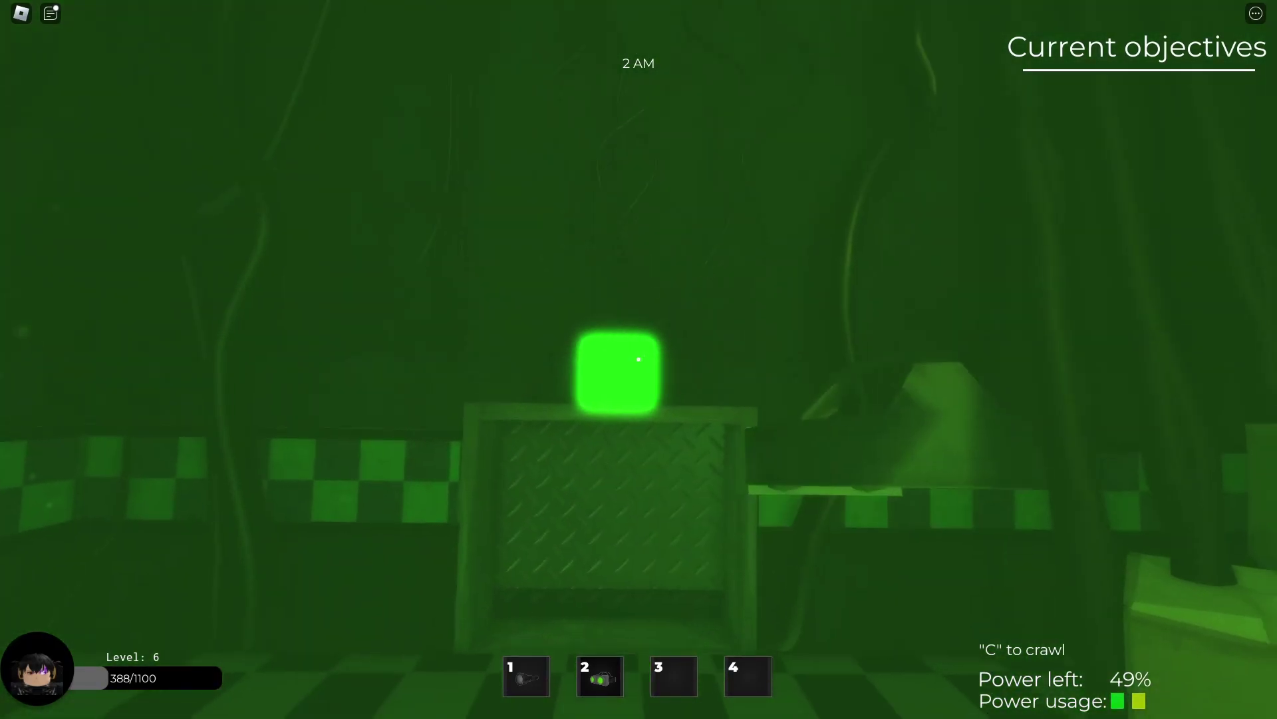
{"action": "key", "text": "e"}
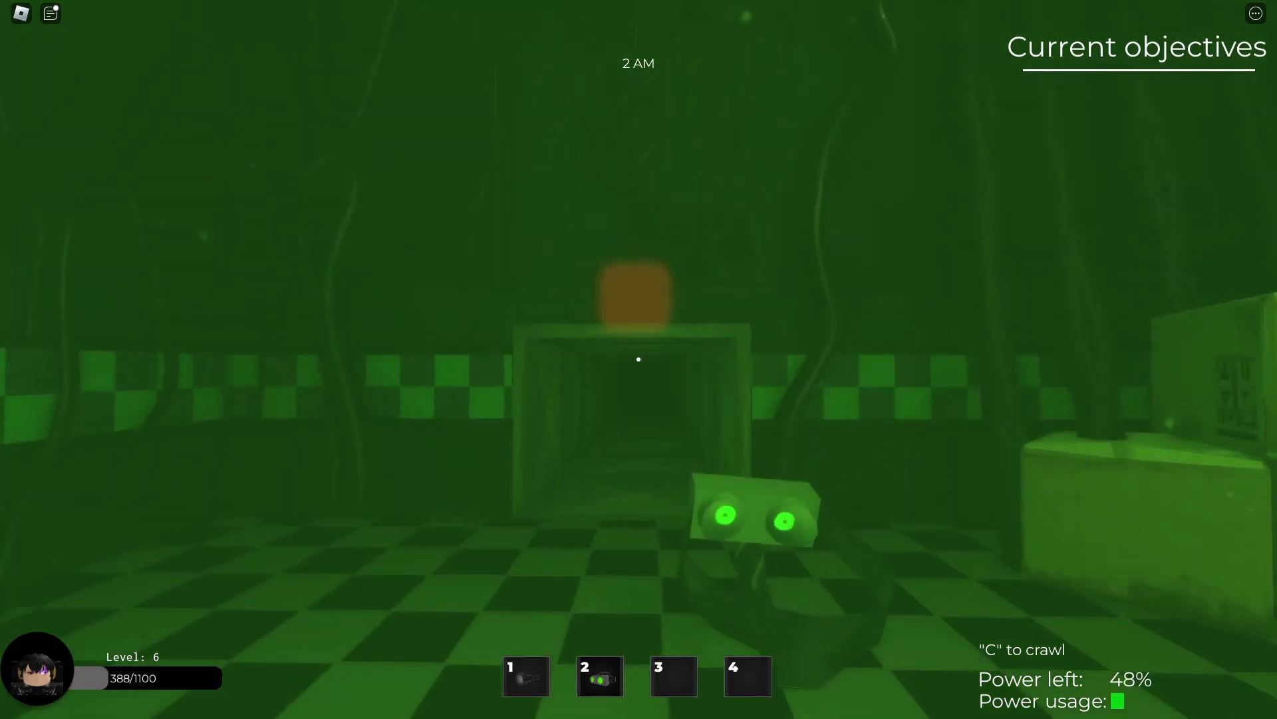
{"action": "key", "text": "e"}
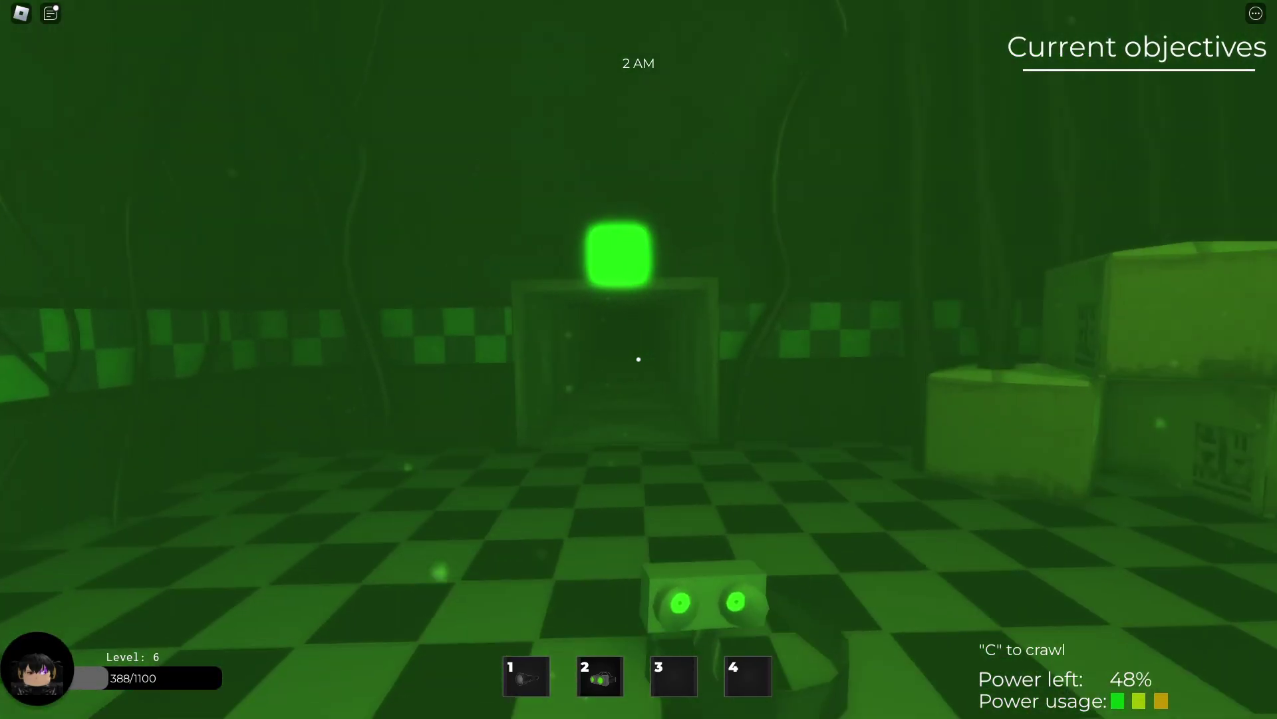
{"action": "key", "text": "e"}
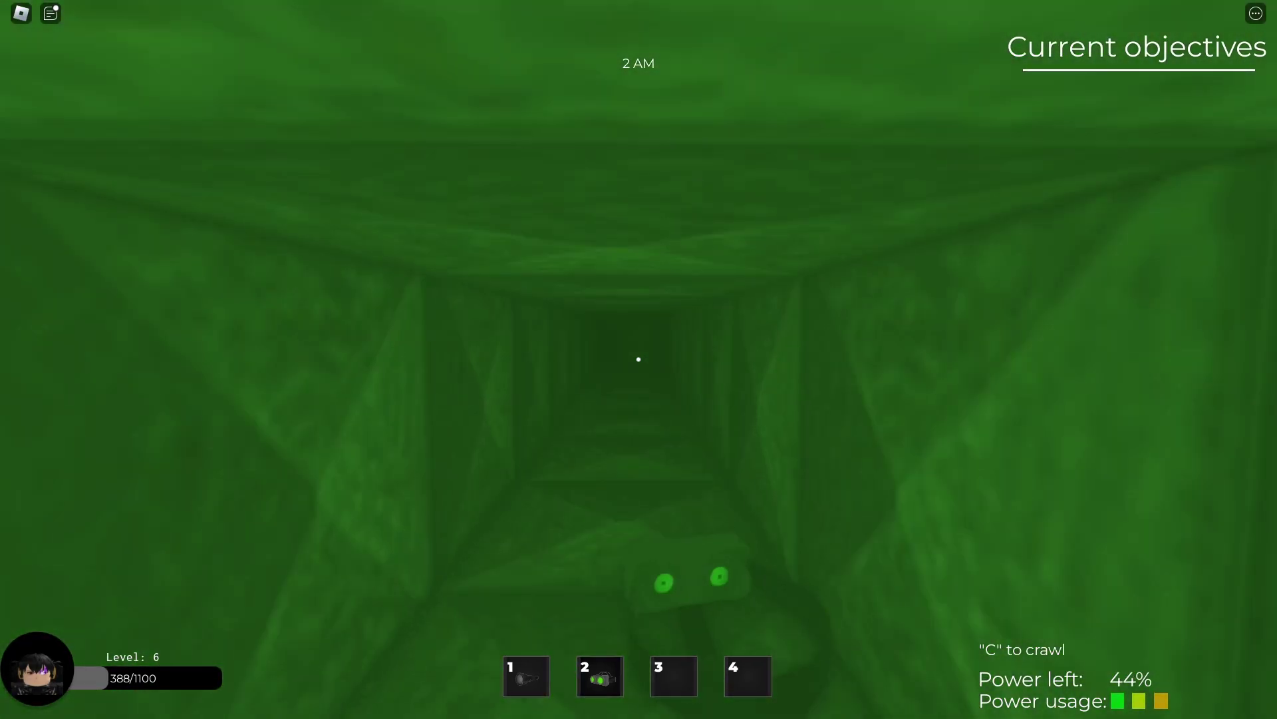
Check a camera feed with the room light on, then leave the cameras.
{"action": "key", "text": "e"}
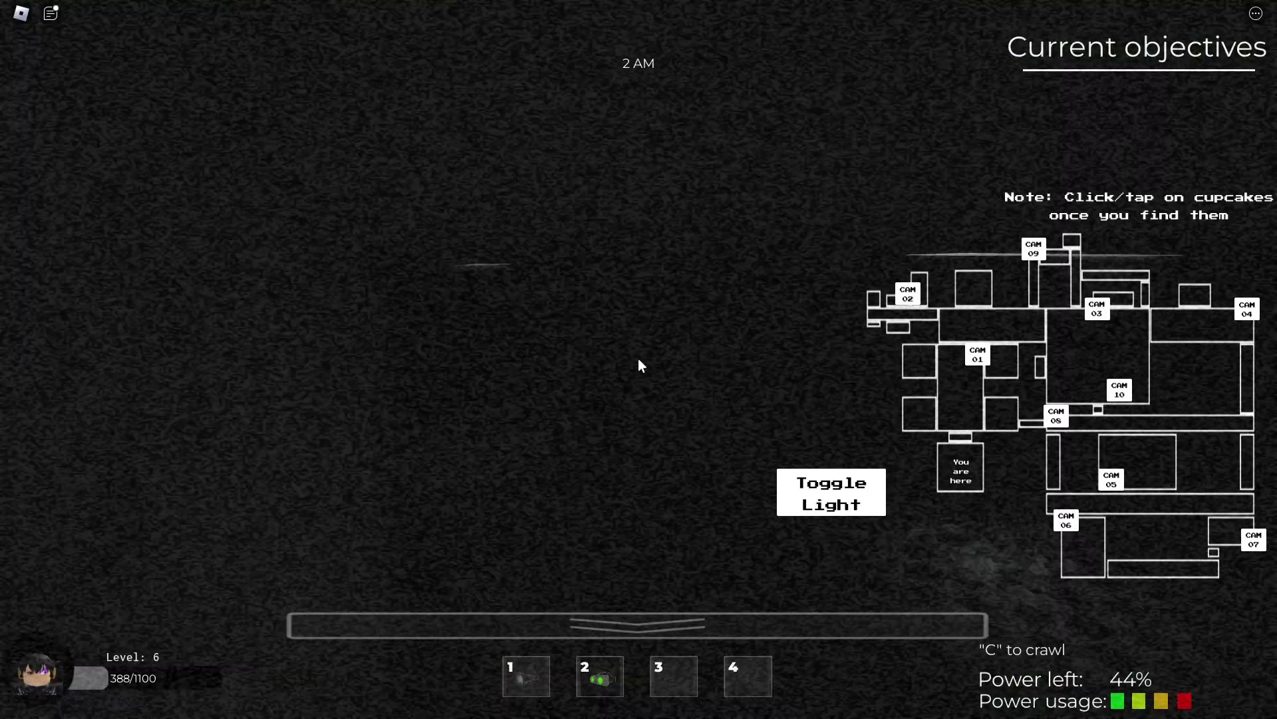
{"action": "key", "text": "e"}
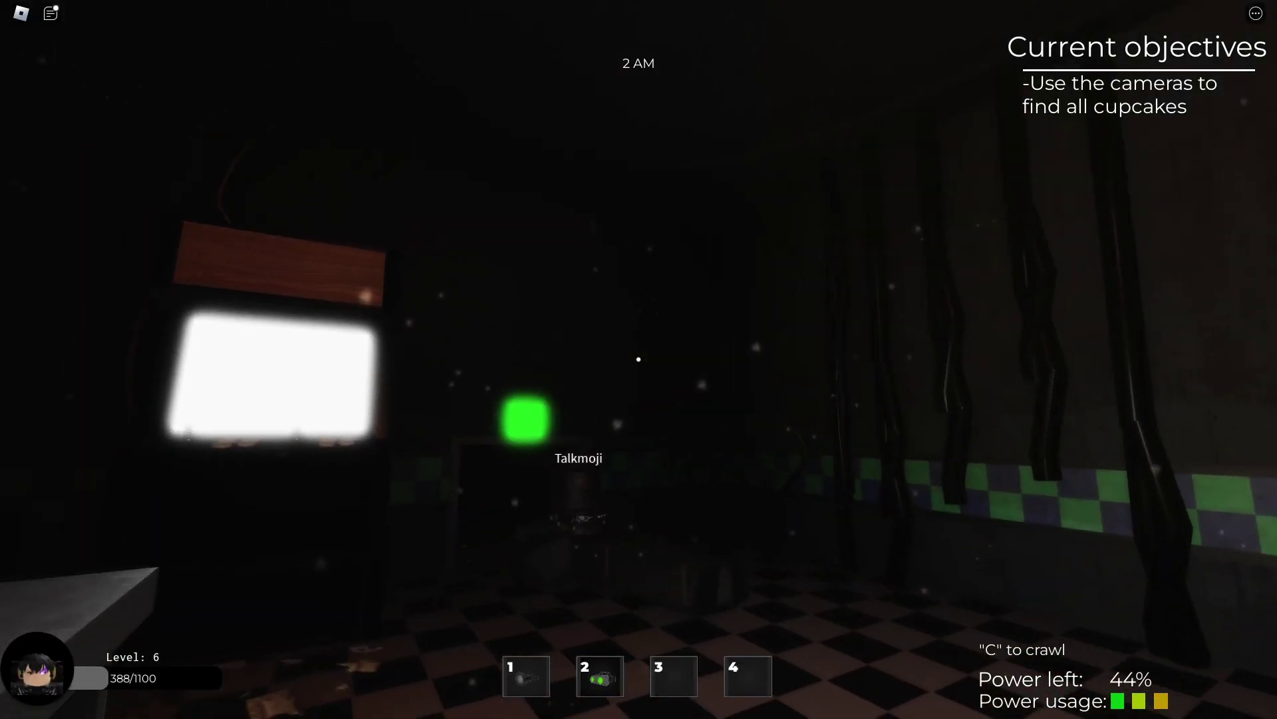
{"action": "key", "text": "e"}
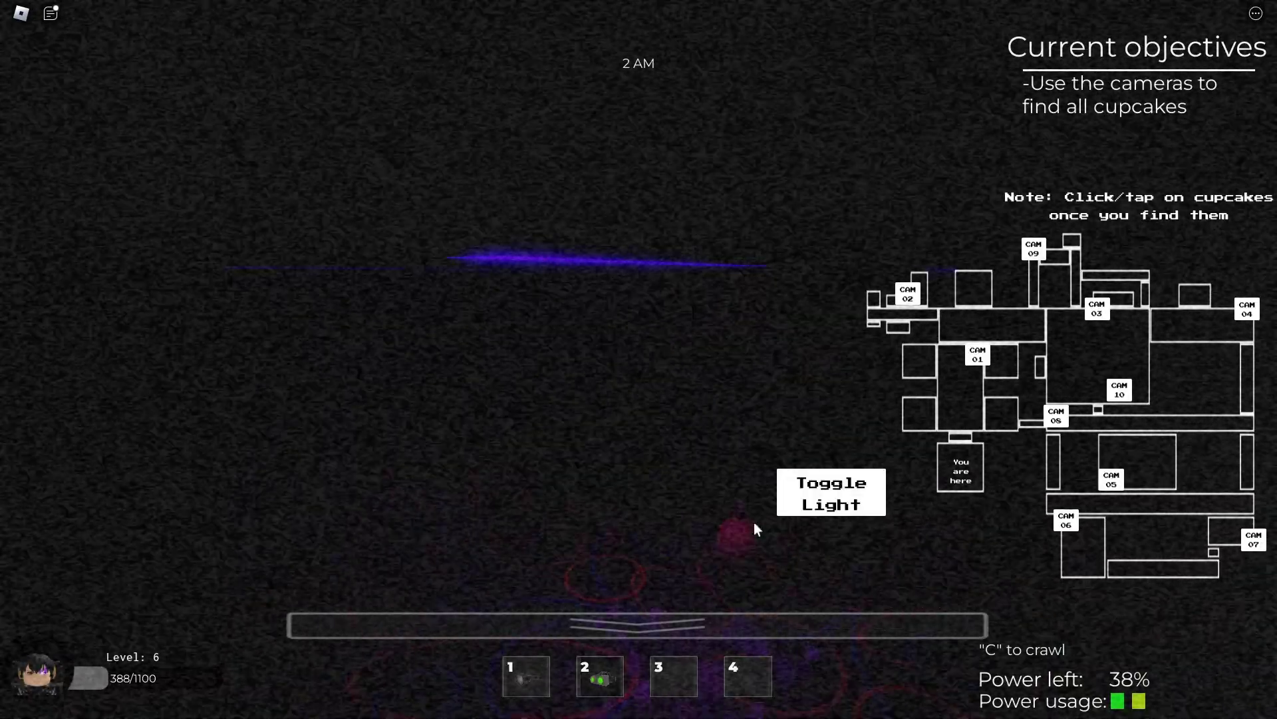
{"action": "left_click", "coordinate": [845, 497]}
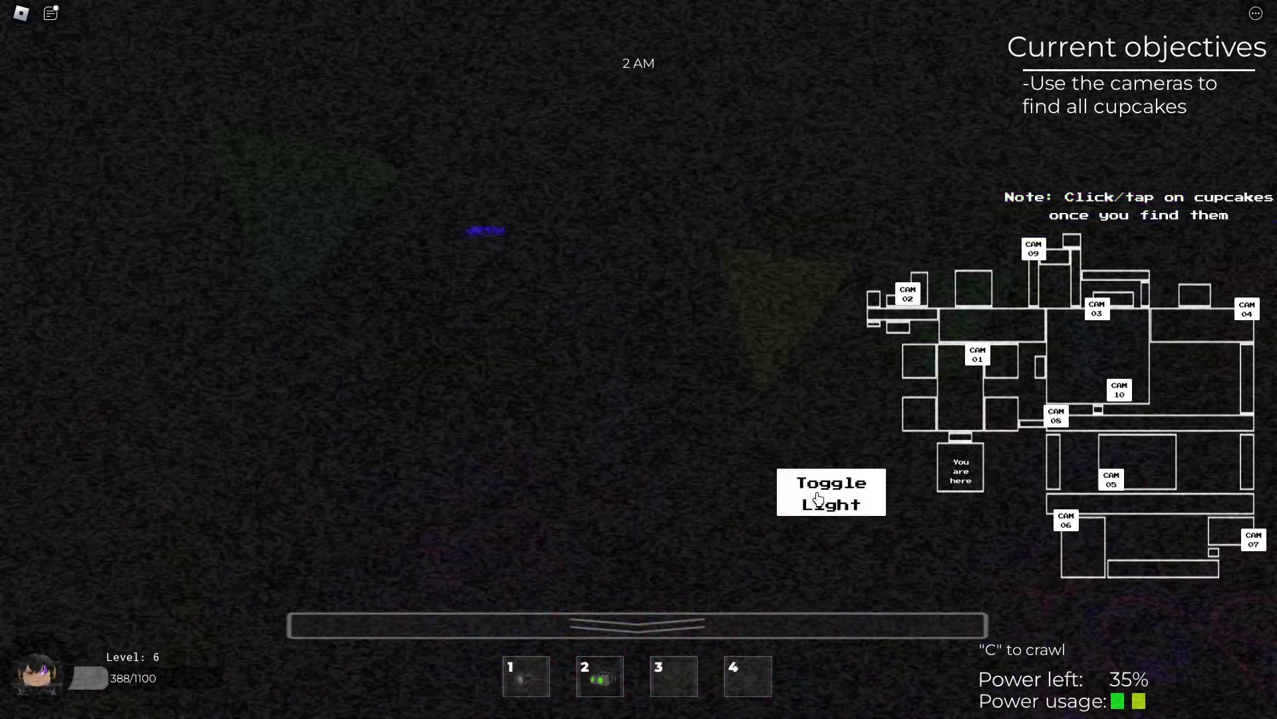
{"action": "left_click", "coordinate": [748, 622]}
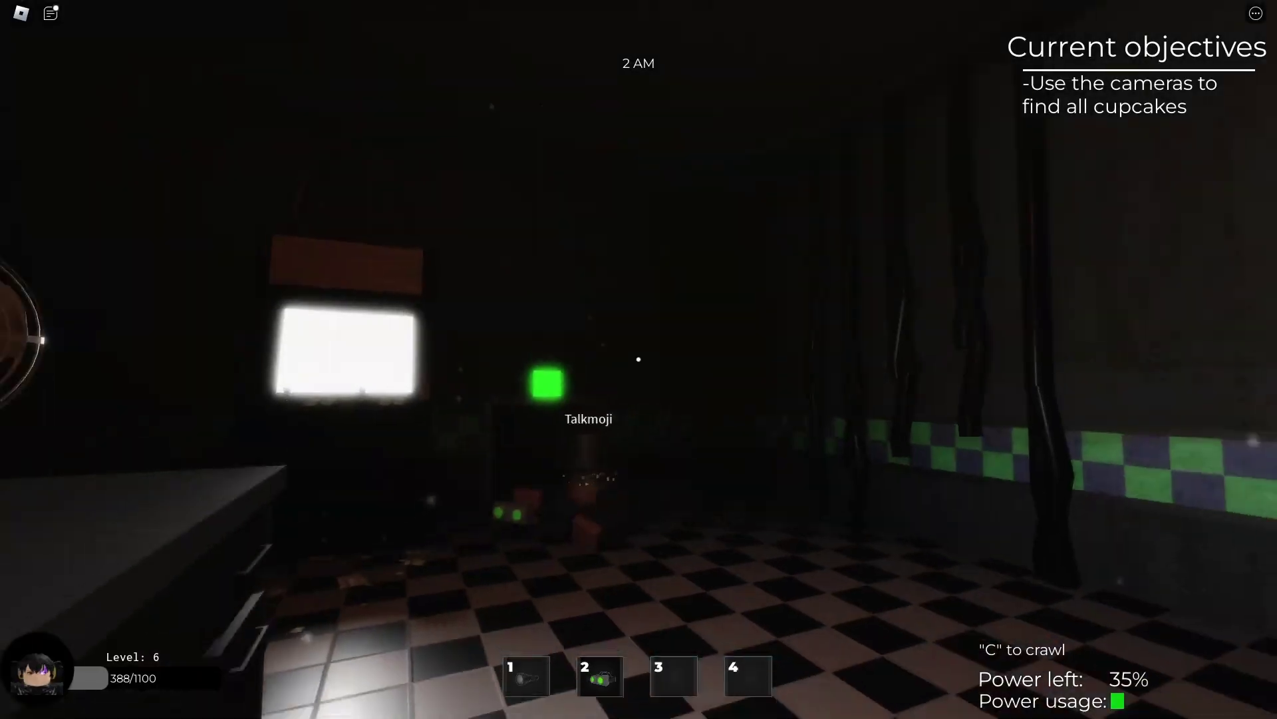
Turn on night vision, flip the back-wall switch, and return to the desk monitor.
{"action": "left_click", "coordinate": [639, 359]}
{"action": "key", "text": "w"}
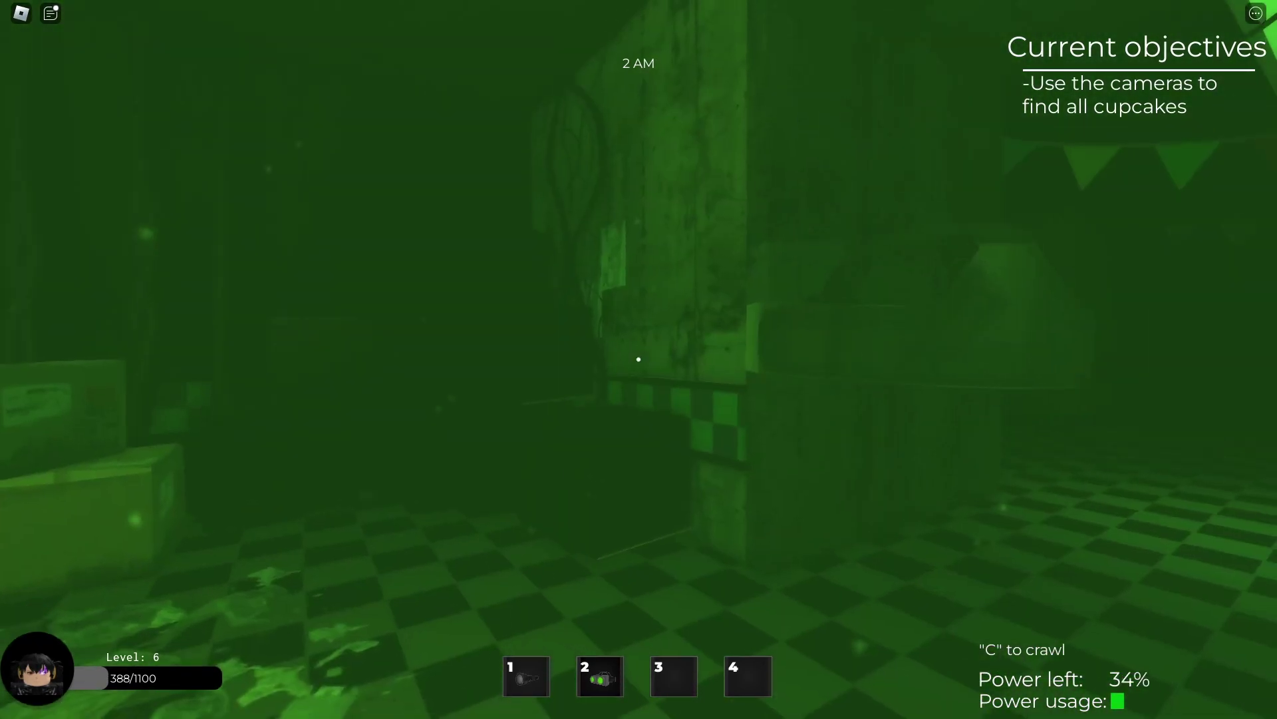
{"action": "key", "text": "w"}
{"action": "key", "text": "e"}
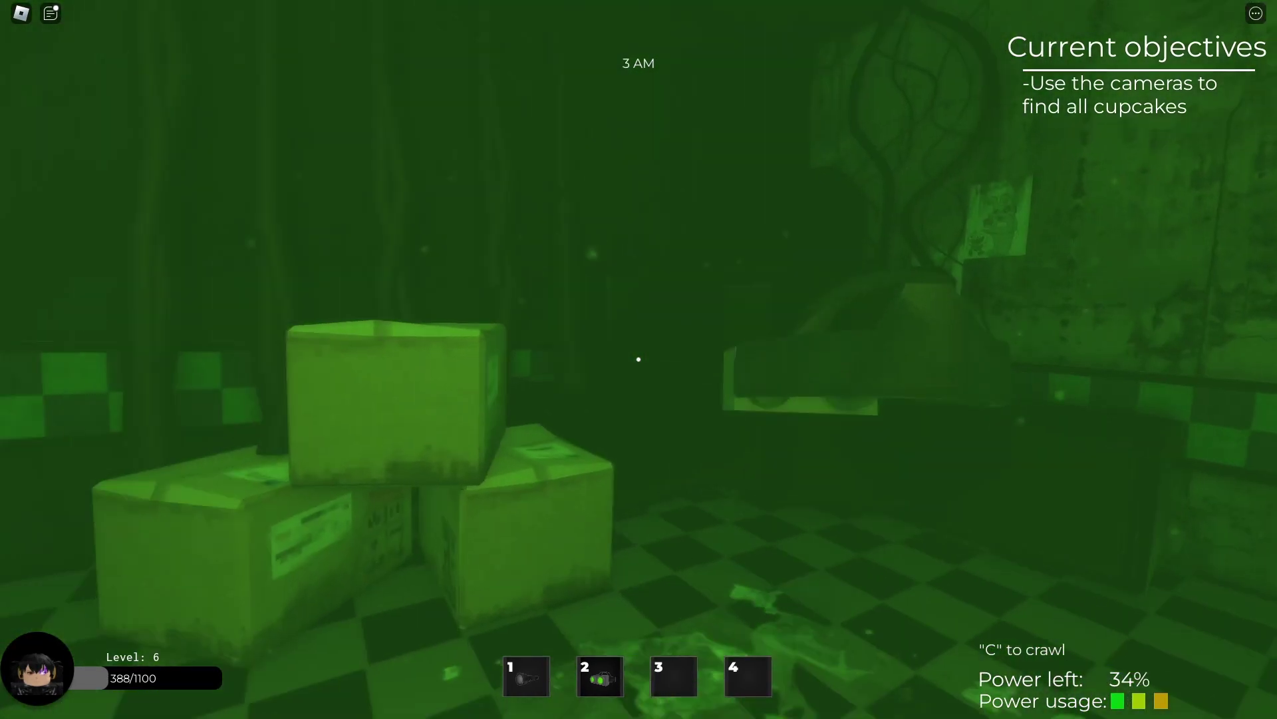
{"action": "key", "text": "w"}
Light up the CAM 05 feed, then recover from the jumpscare with night vision.
{"action": "key", "text": "e"}
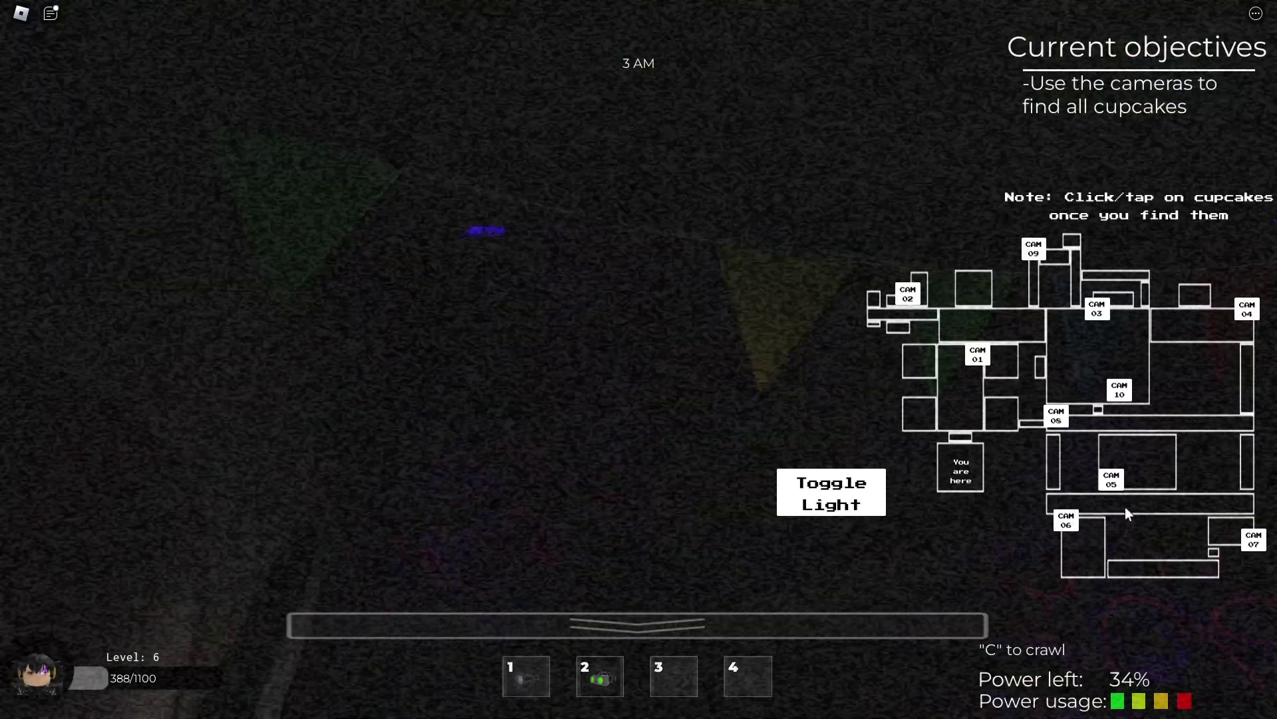
{"action": "left_click", "coordinate": [1112, 483]}
{"action": "left_click", "coordinate": [831, 486]}
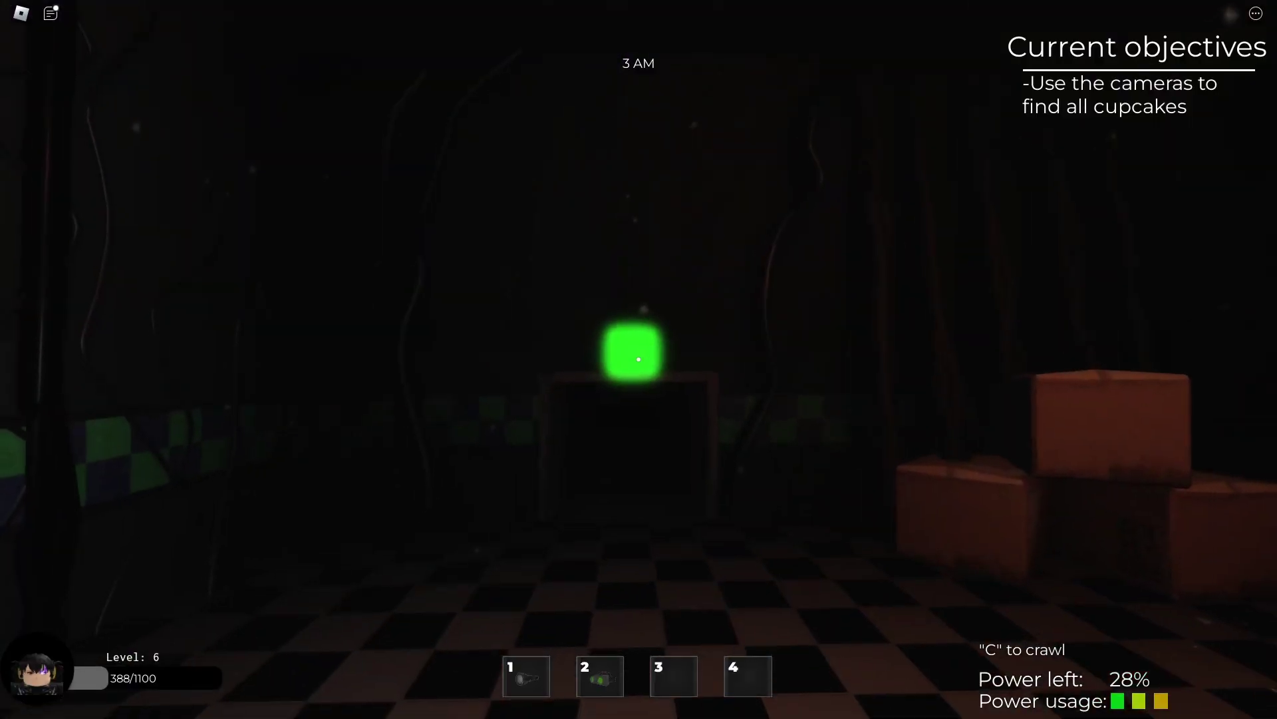
{"action": "left_click", "coordinate": [639, 360]}
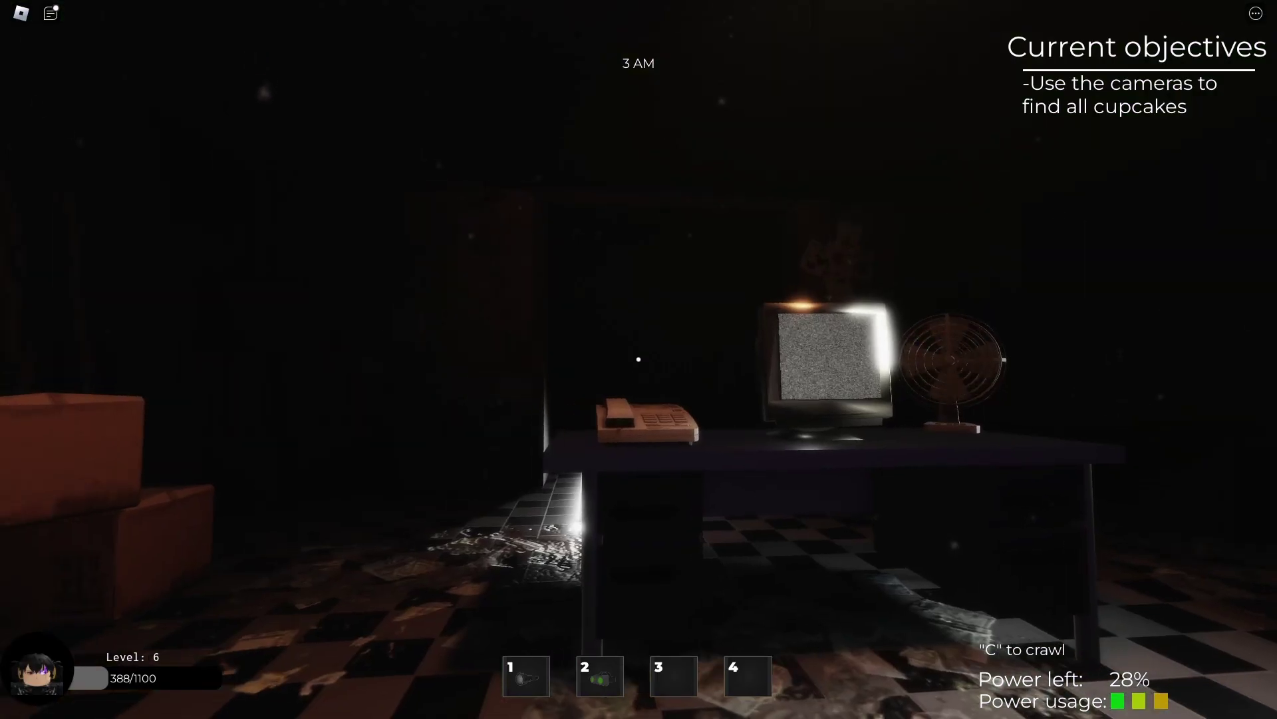
{"action": "left_click", "coordinate": [638, 360]}
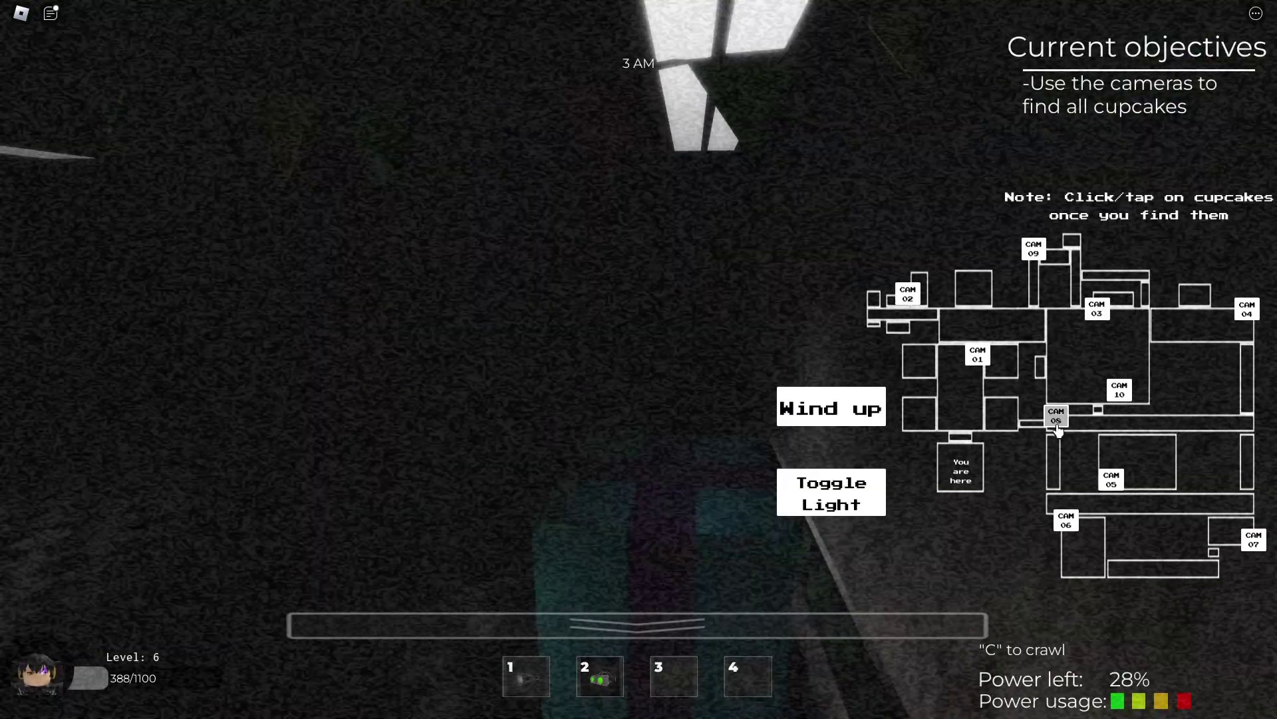
Light the CAM 08 feed, tap the spotted cupcake, and return to the office.
{"action": "left_click", "coordinate": [1057, 418]}
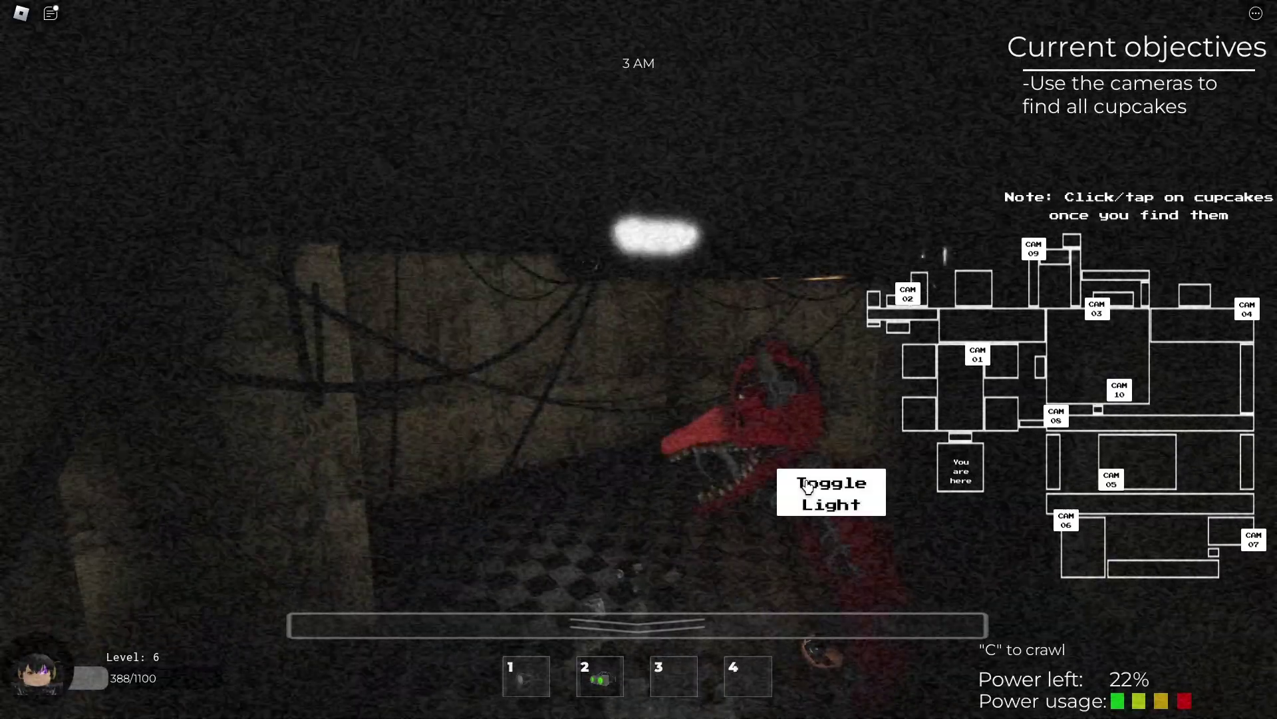
{"action": "left_click", "coordinate": [837, 489]}
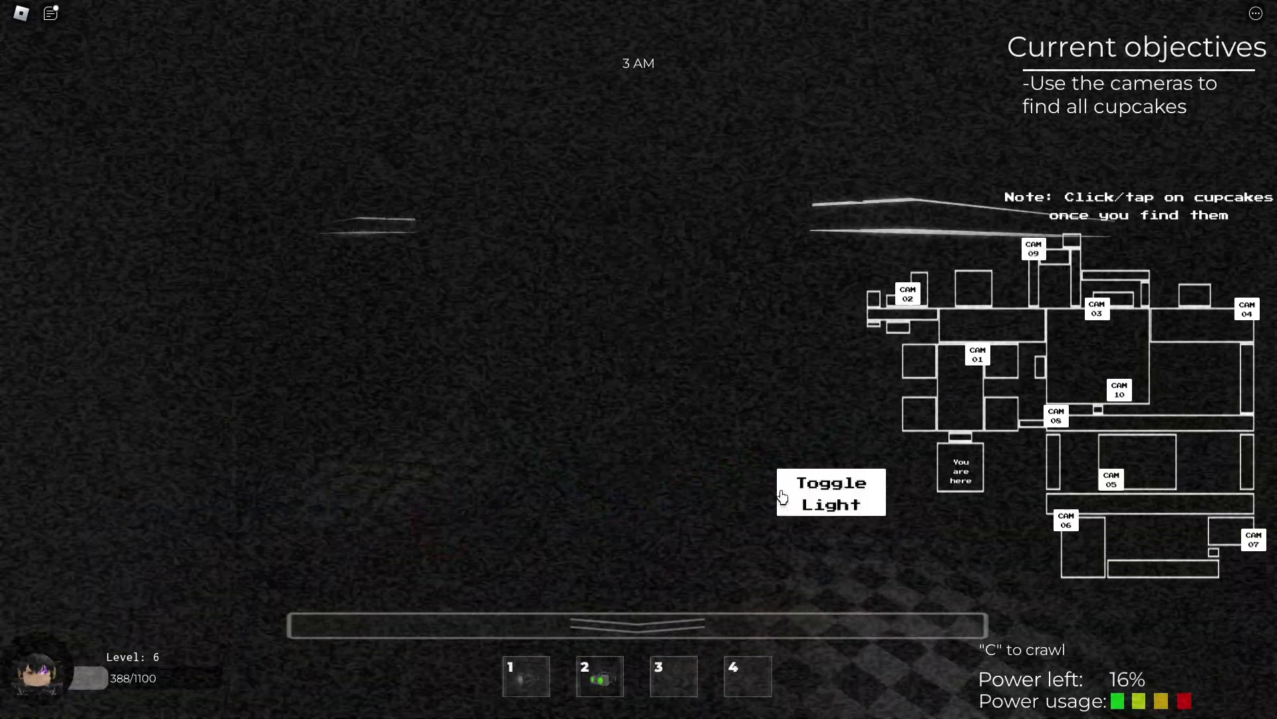
{"action": "left_click", "coordinate": [829, 505]}
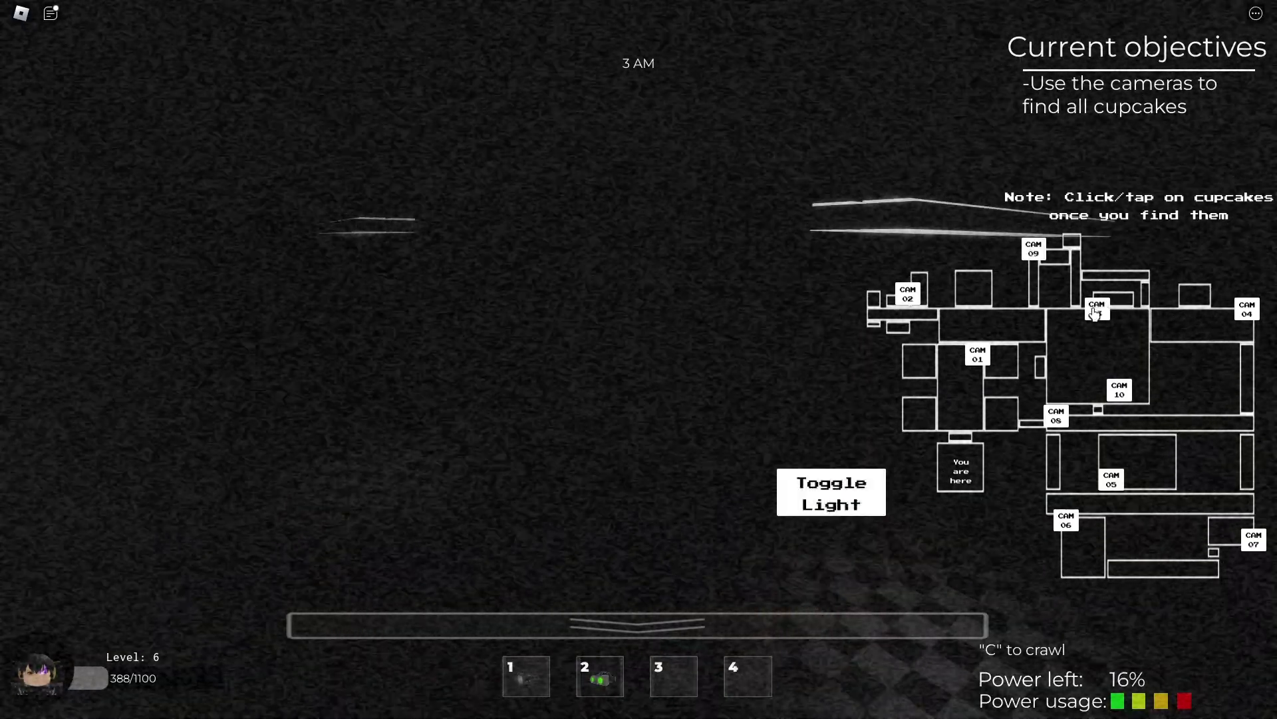
{"action": "left_click", "coordinate": [849, 491]}
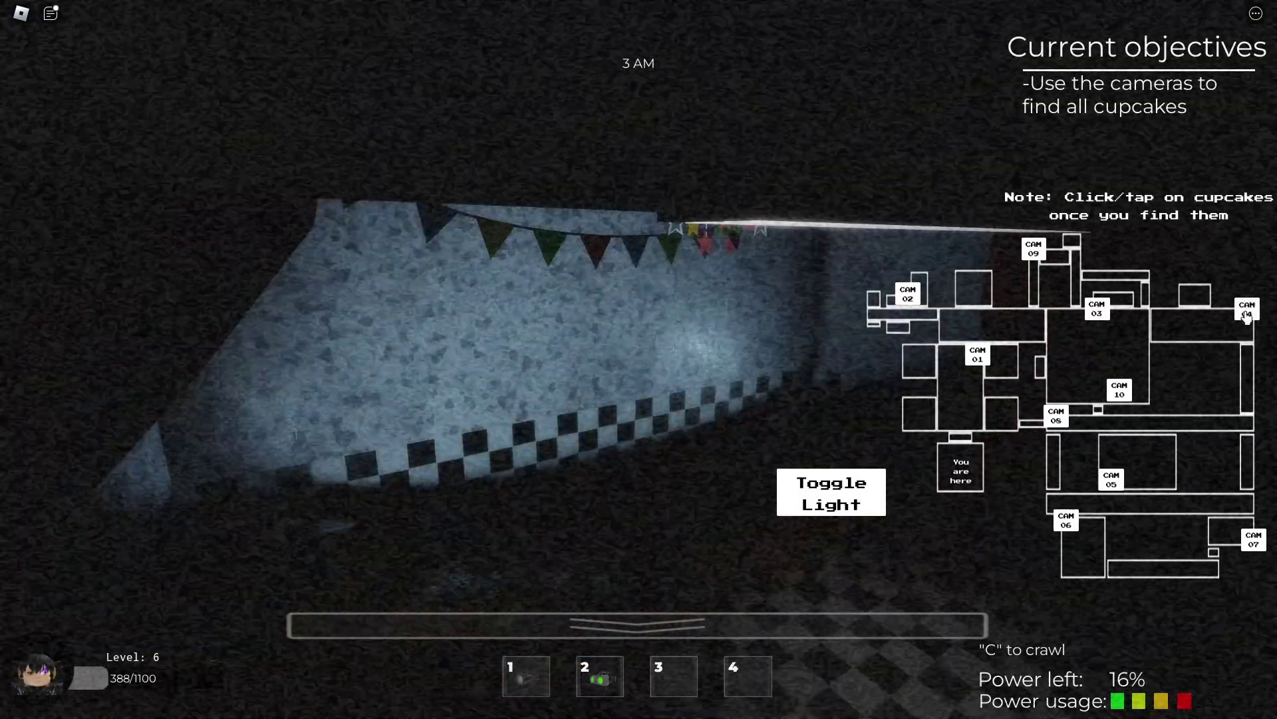
{"action": "left_click", "coordinate": [1245, 315]}
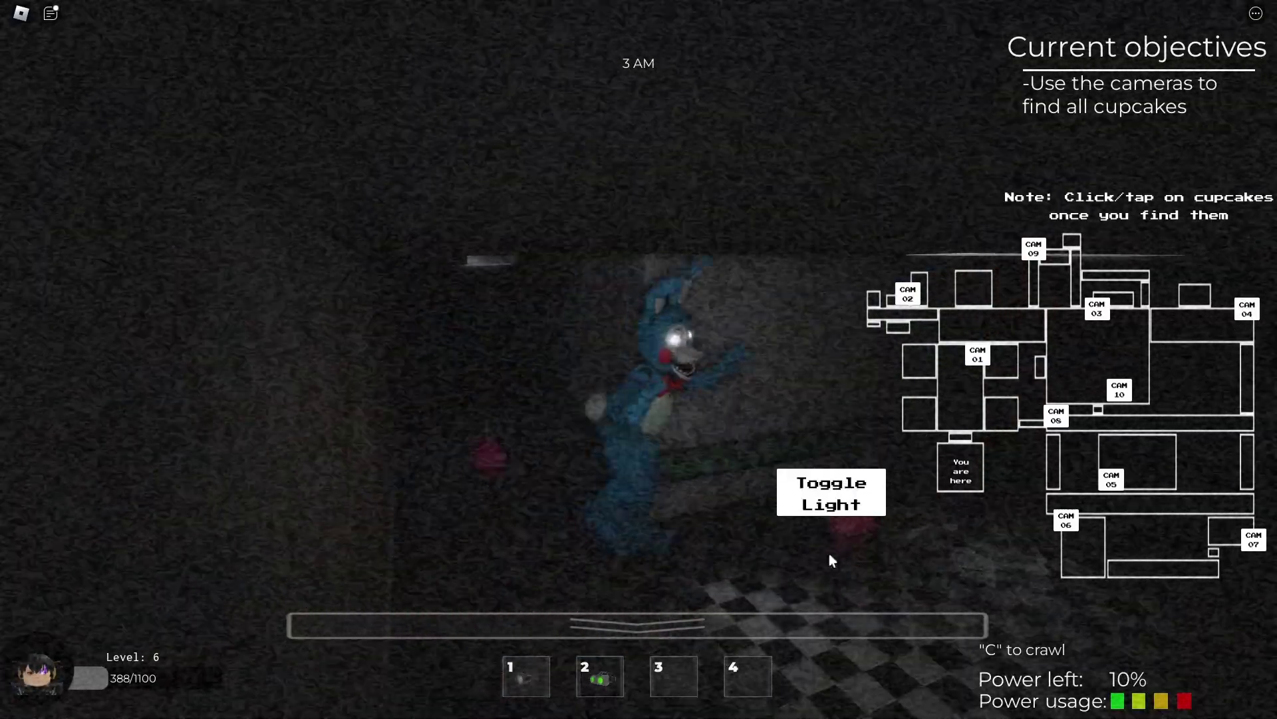
{"action": "left_click", "coordinate": [700, 624]}
Turn on night vision and activate the door panel by the doorway.
{"action": "key", "text": "2"}
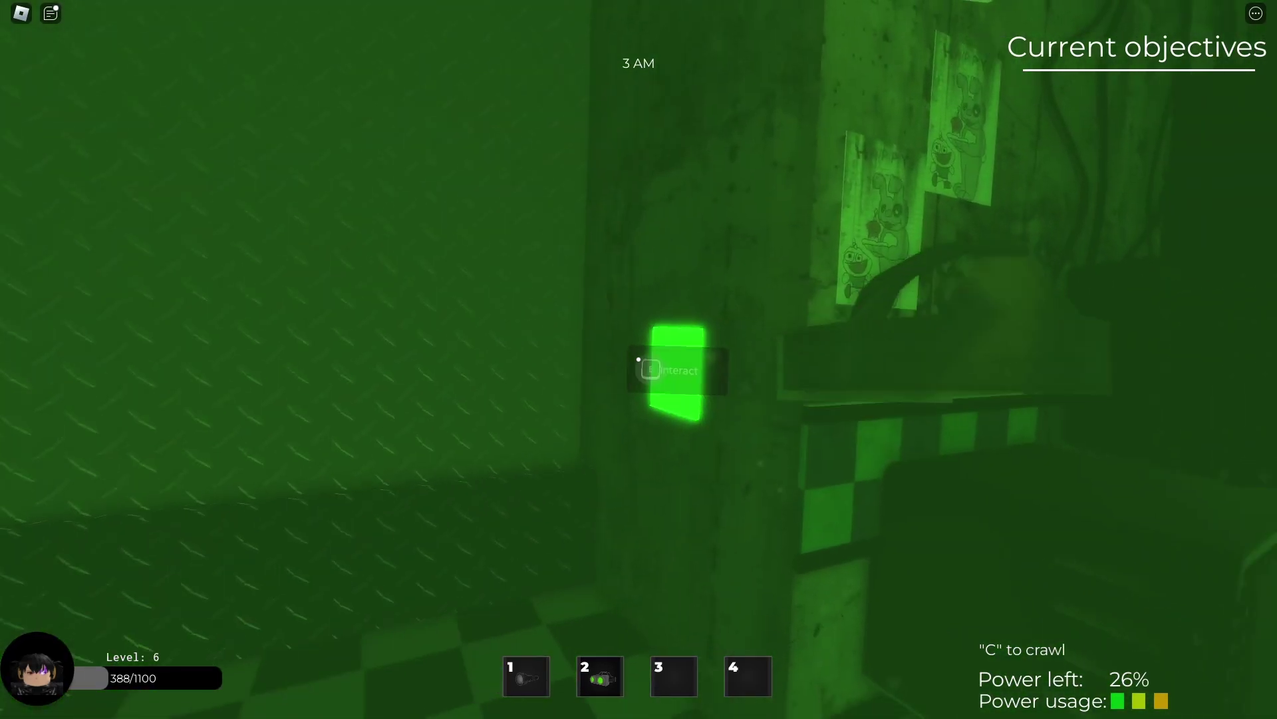
{"action": "key", "text": "e"}
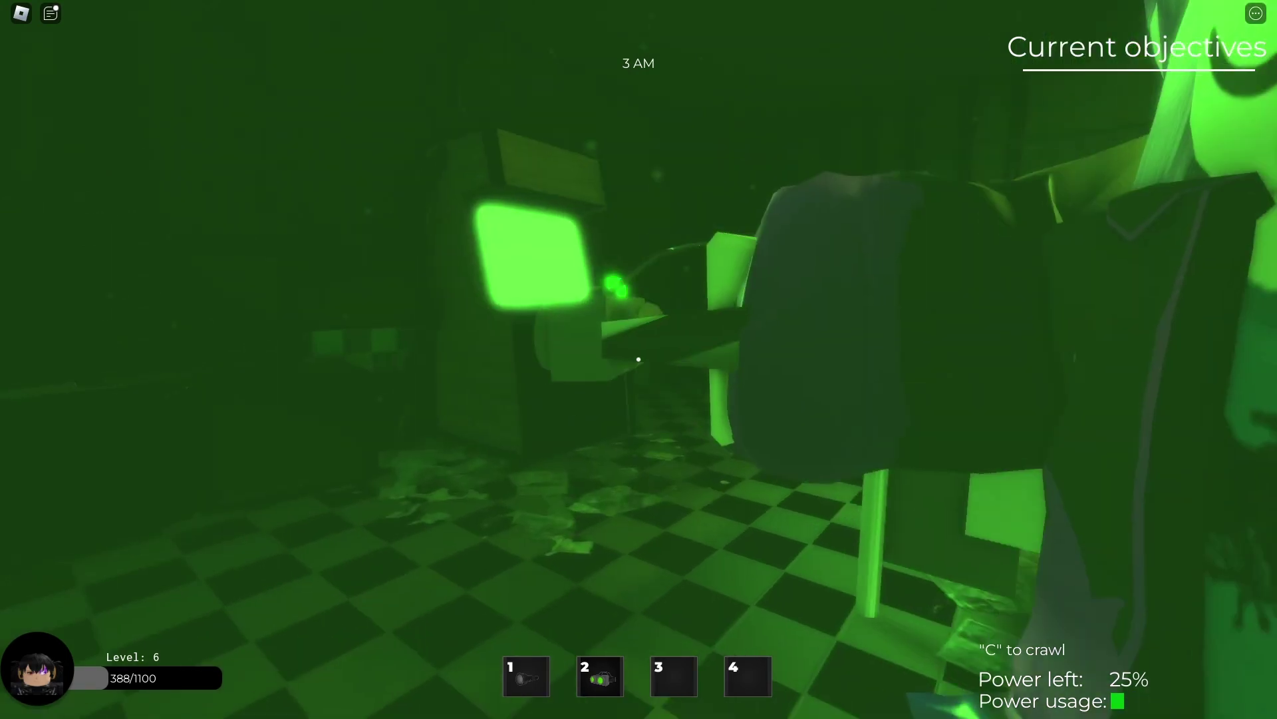
{"action": "key", "text": "w"}
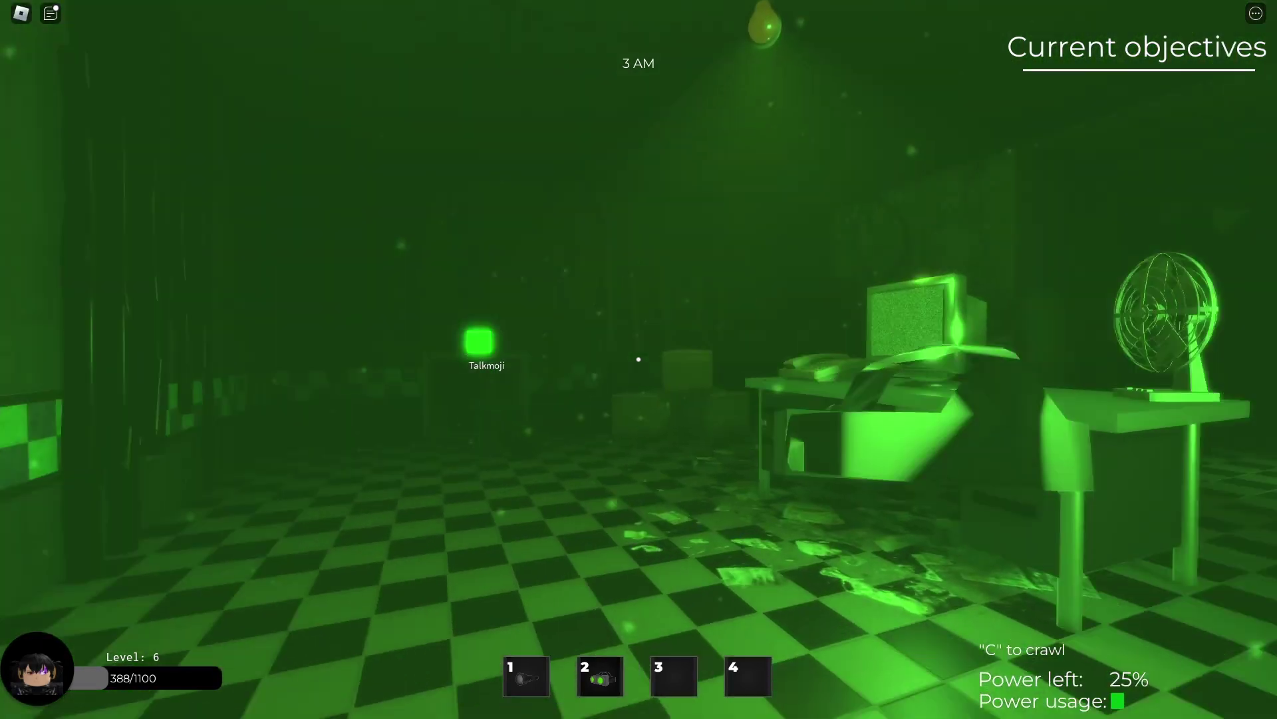
Move around the desk beside the other player, then crawl into the office vent.
{"action": "key", "text": "e"}
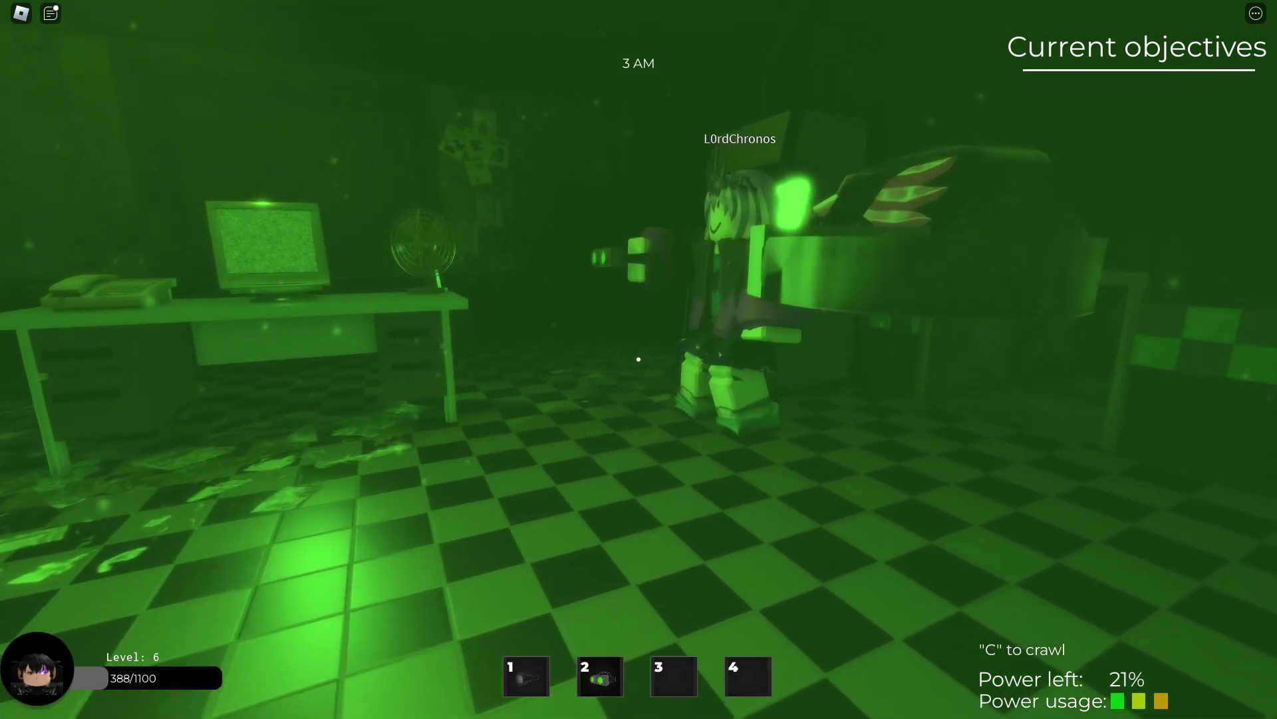
{"action": "key", "text": "w"}
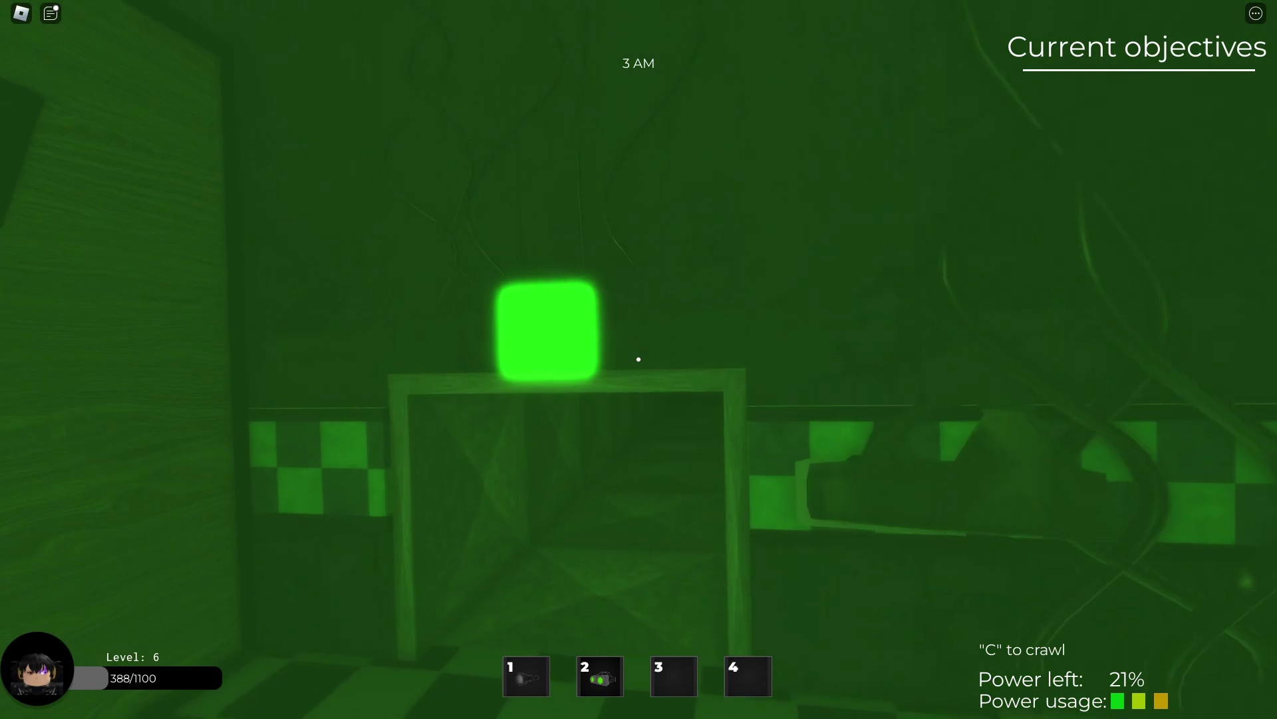
{"action": "key", "text": "w"}
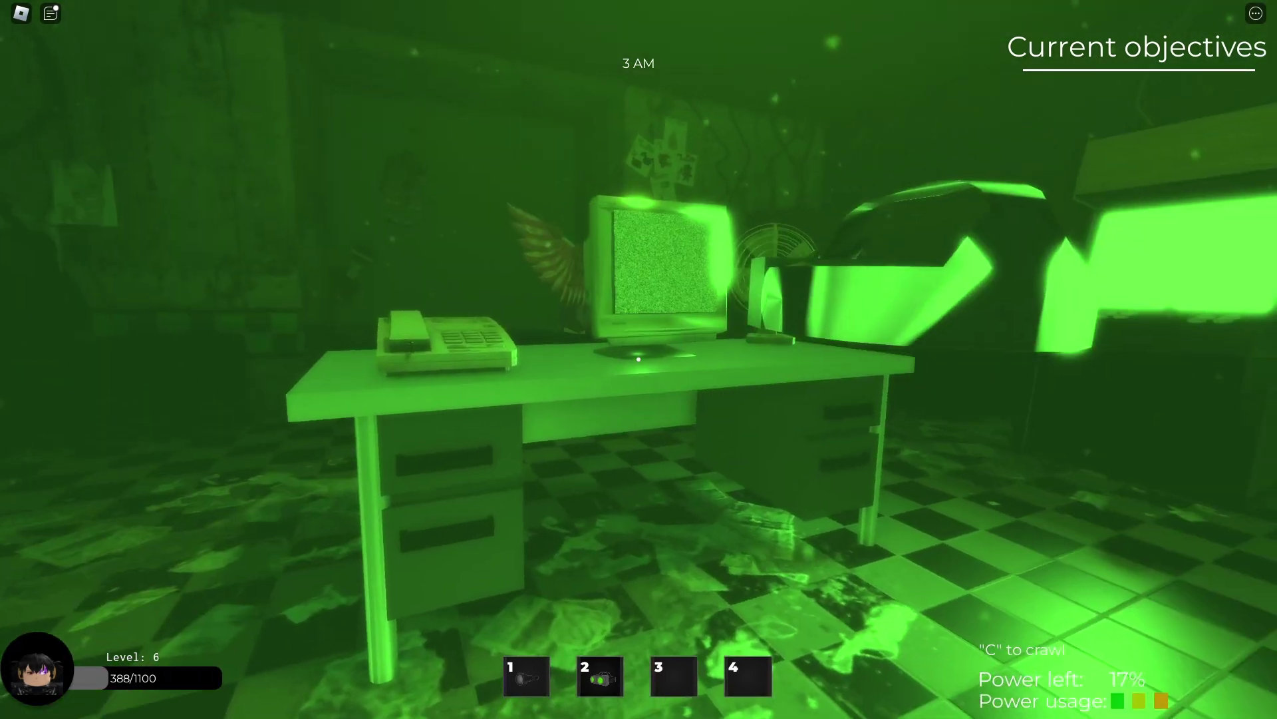
{"action": "key", "text": "w"}
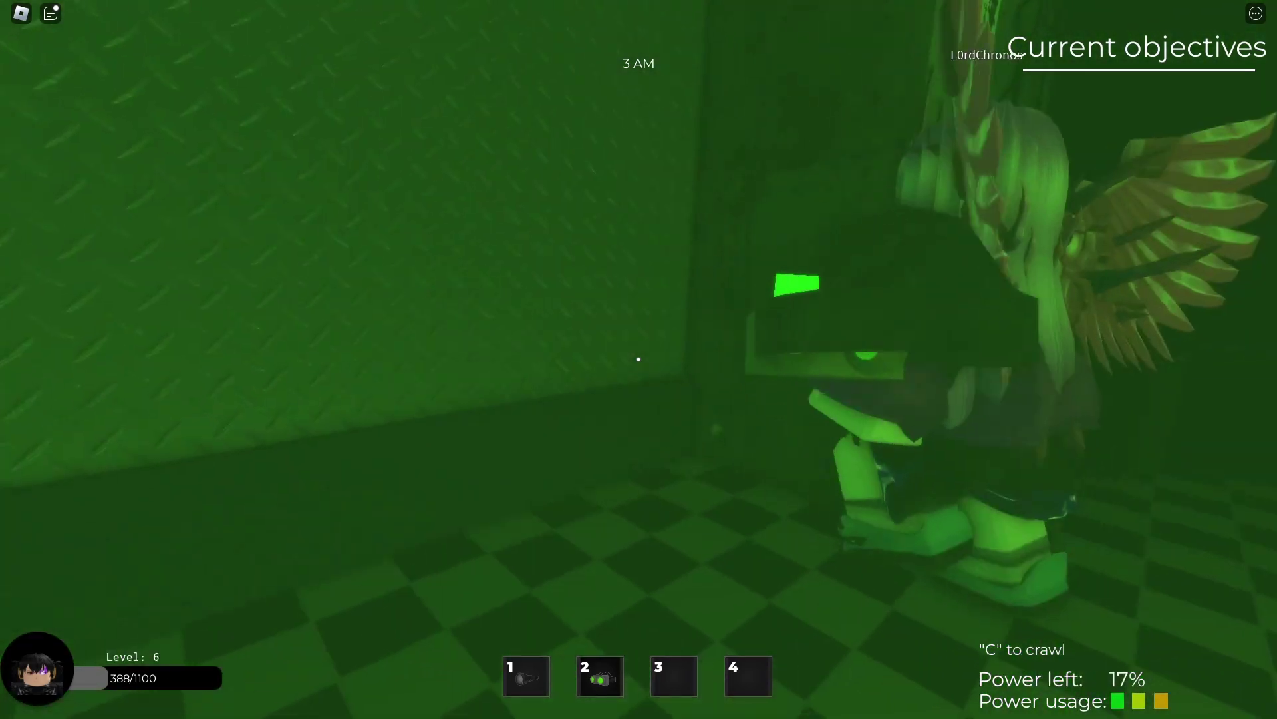
{"action": "key", "text": "w"}
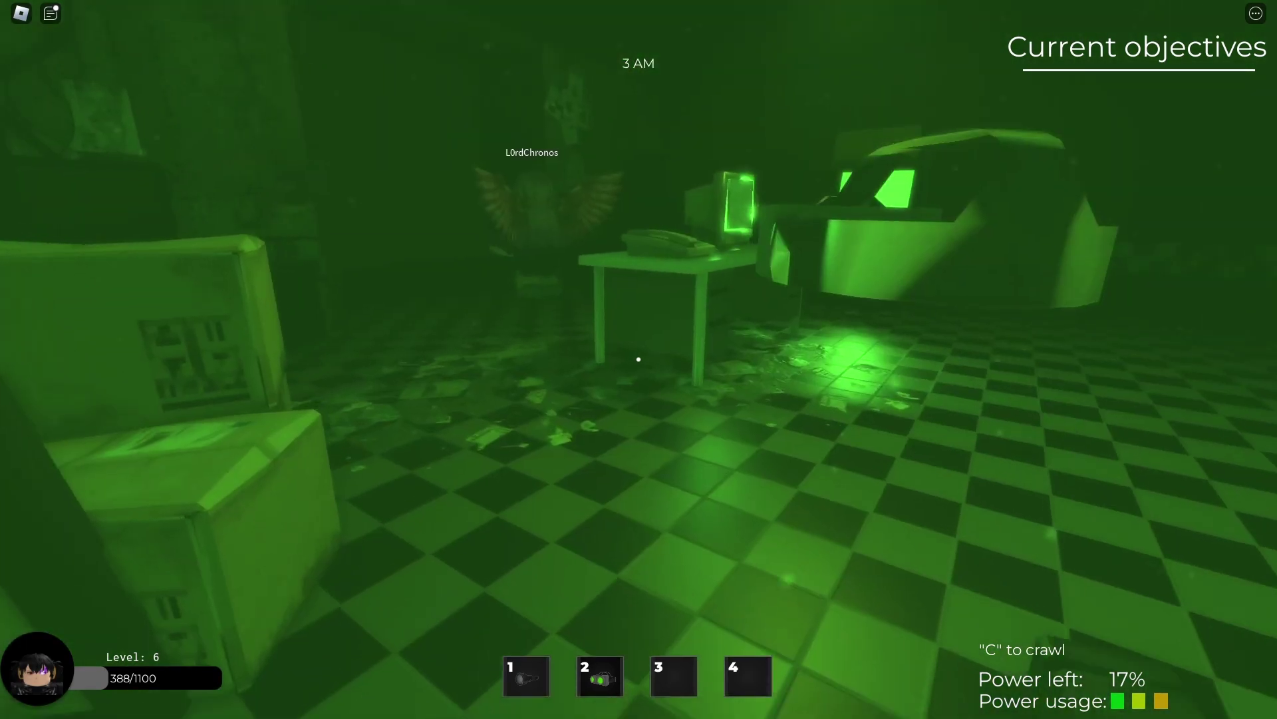
{"action": "key", "text": "w"}
{"action": "key", "text": "c"}
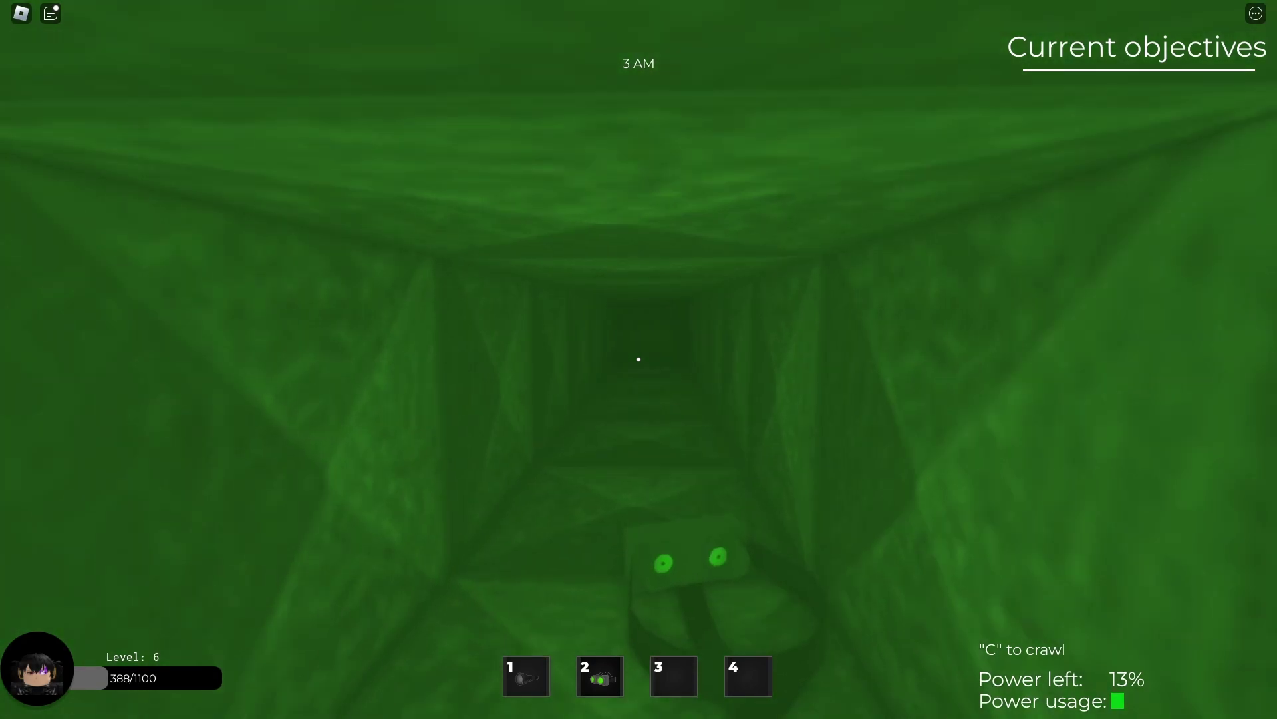
Move back and forth between the office desk and the vent tunnel.
{"action": "key", "text": "w"}
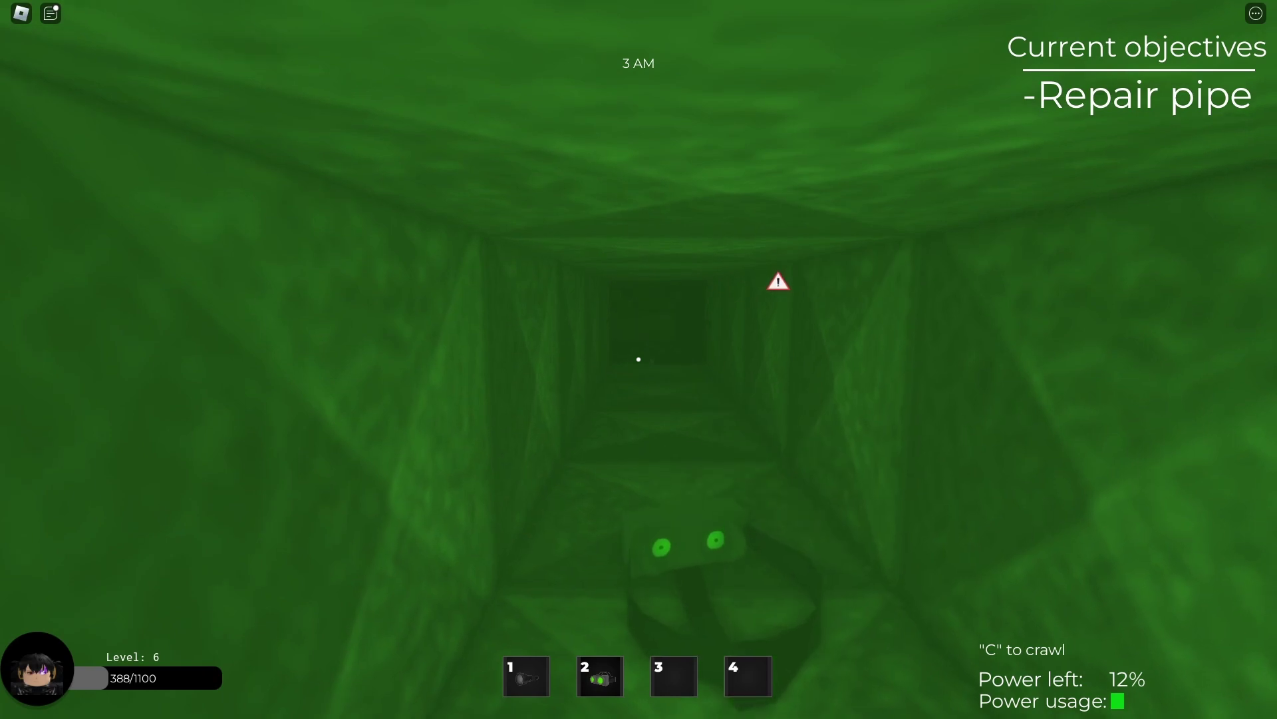
{"action": "key", "text": "w"}
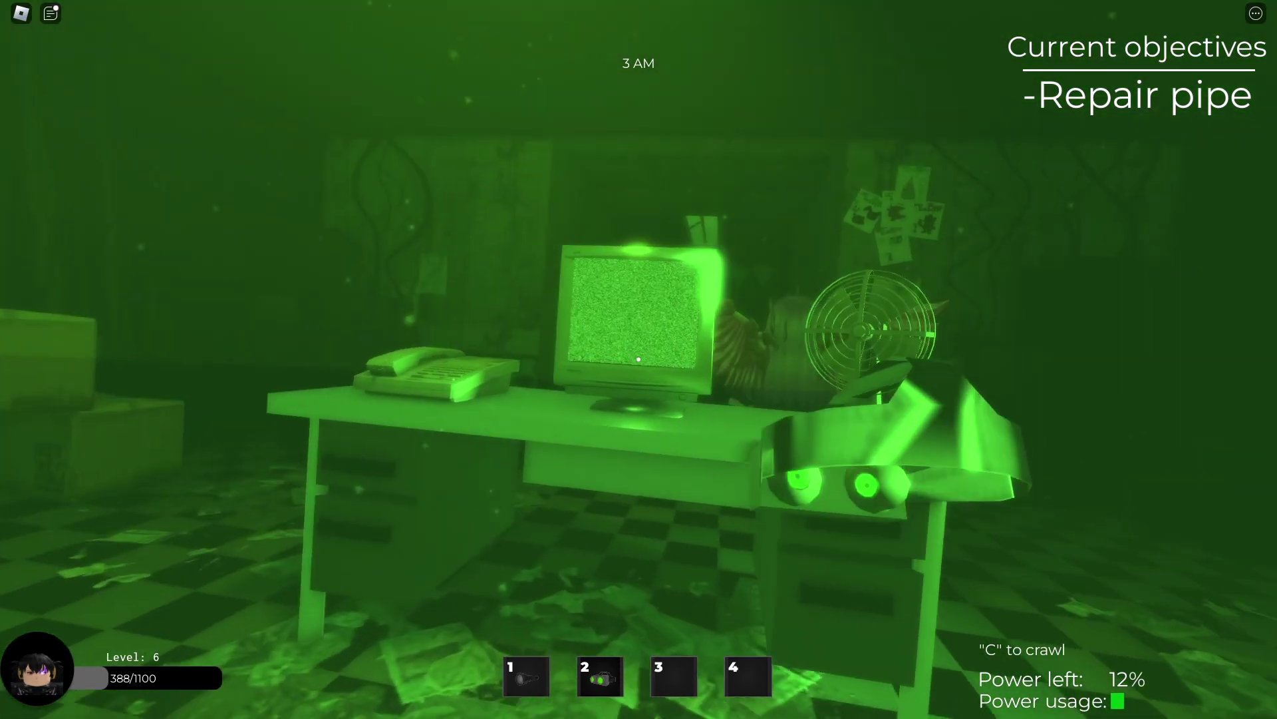
{"action": "key", "text": "w"}
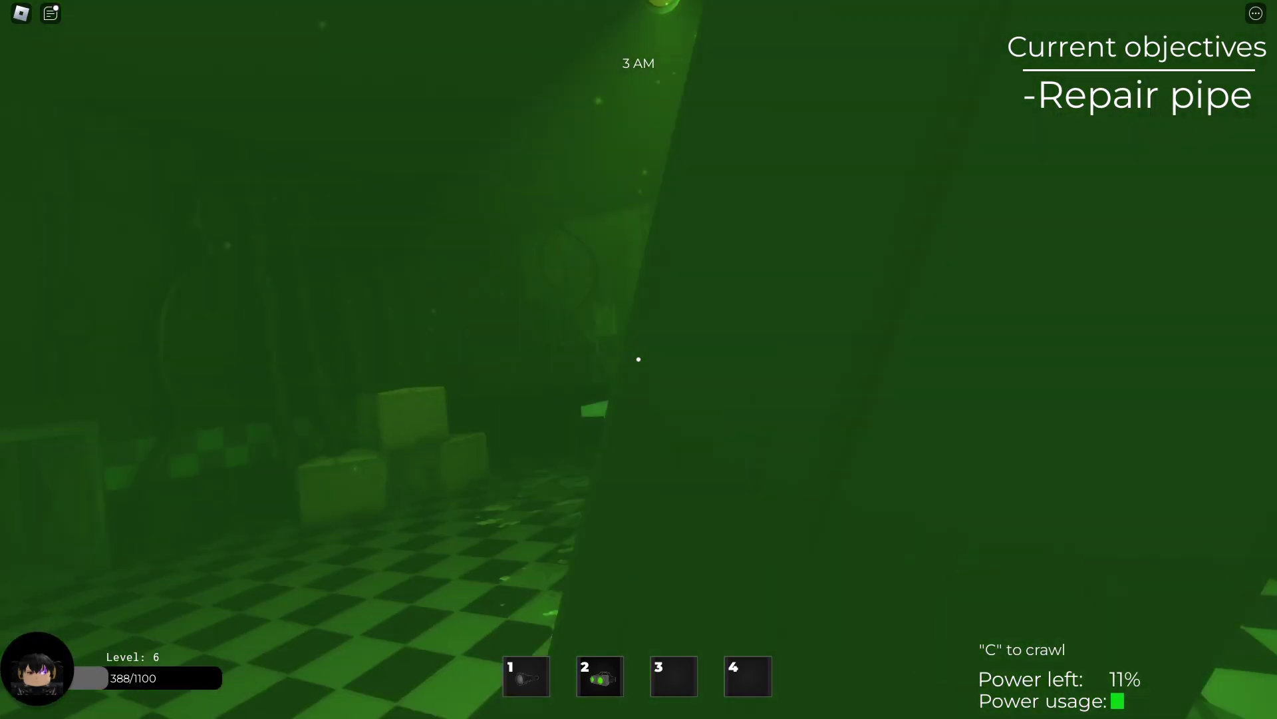
{"action": "key", "text": "w"}
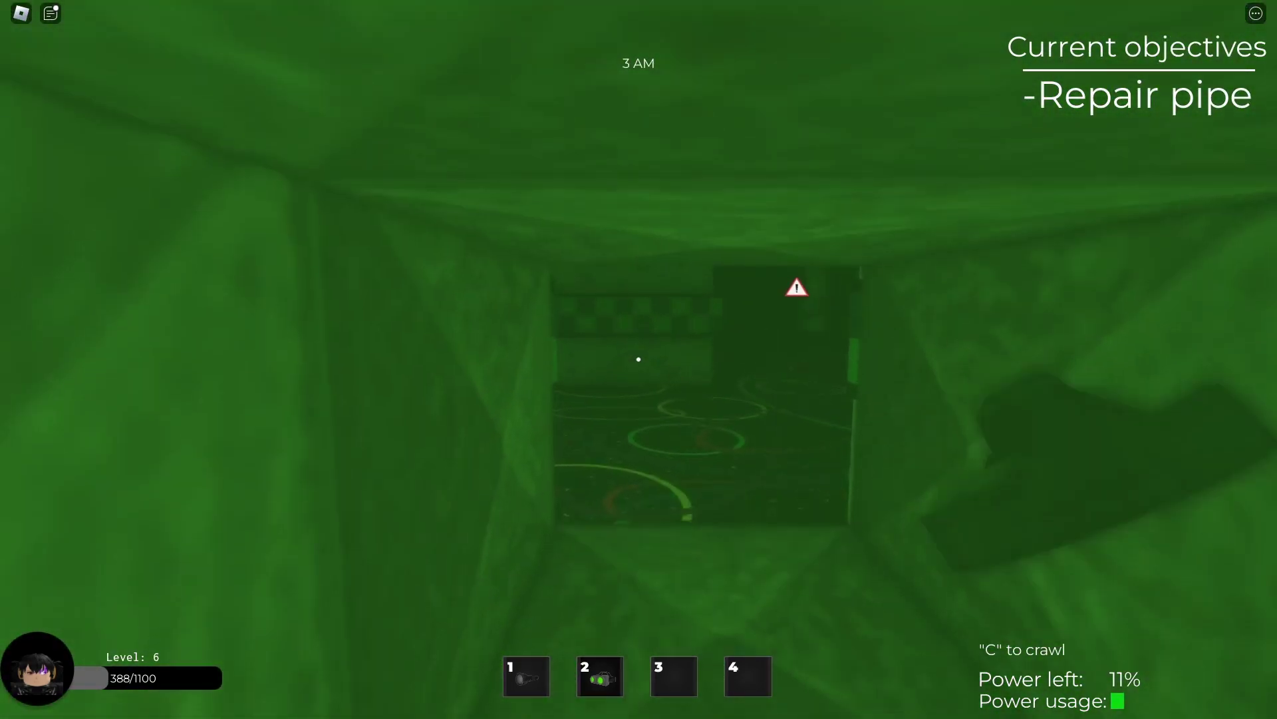
{"action": "key", "text": "s"}
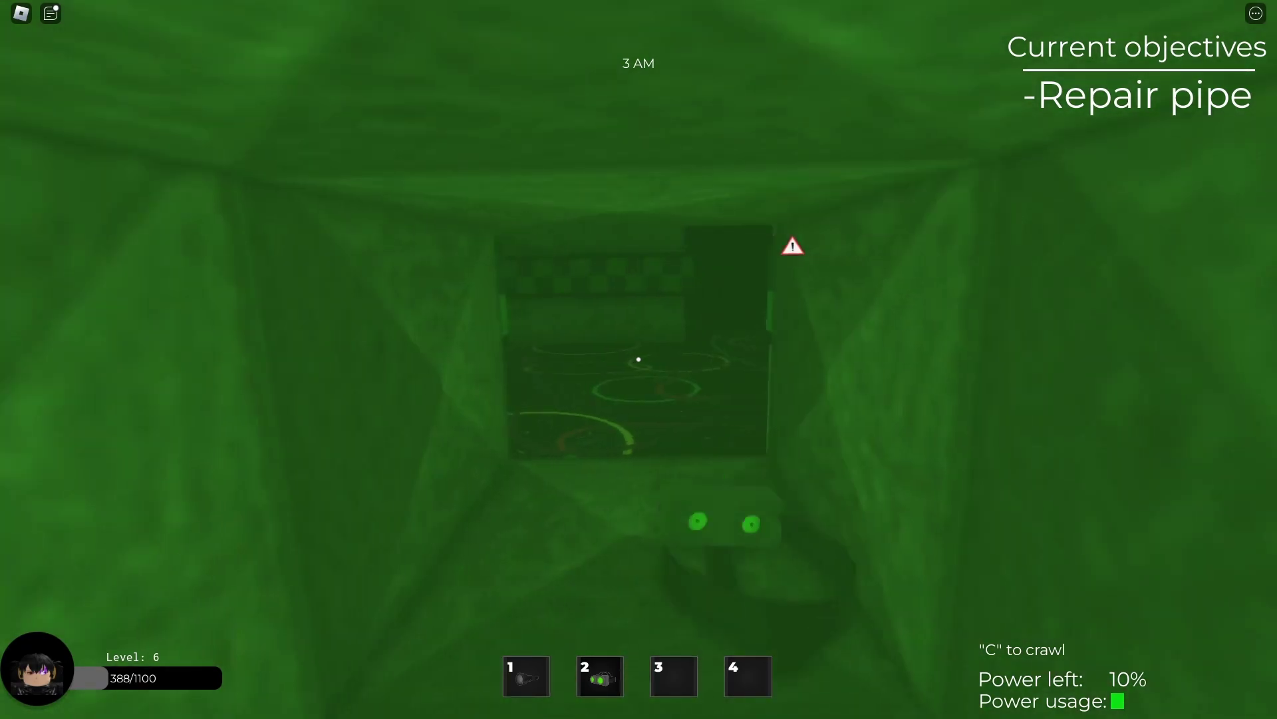
{"action": "key", "text": "w"}
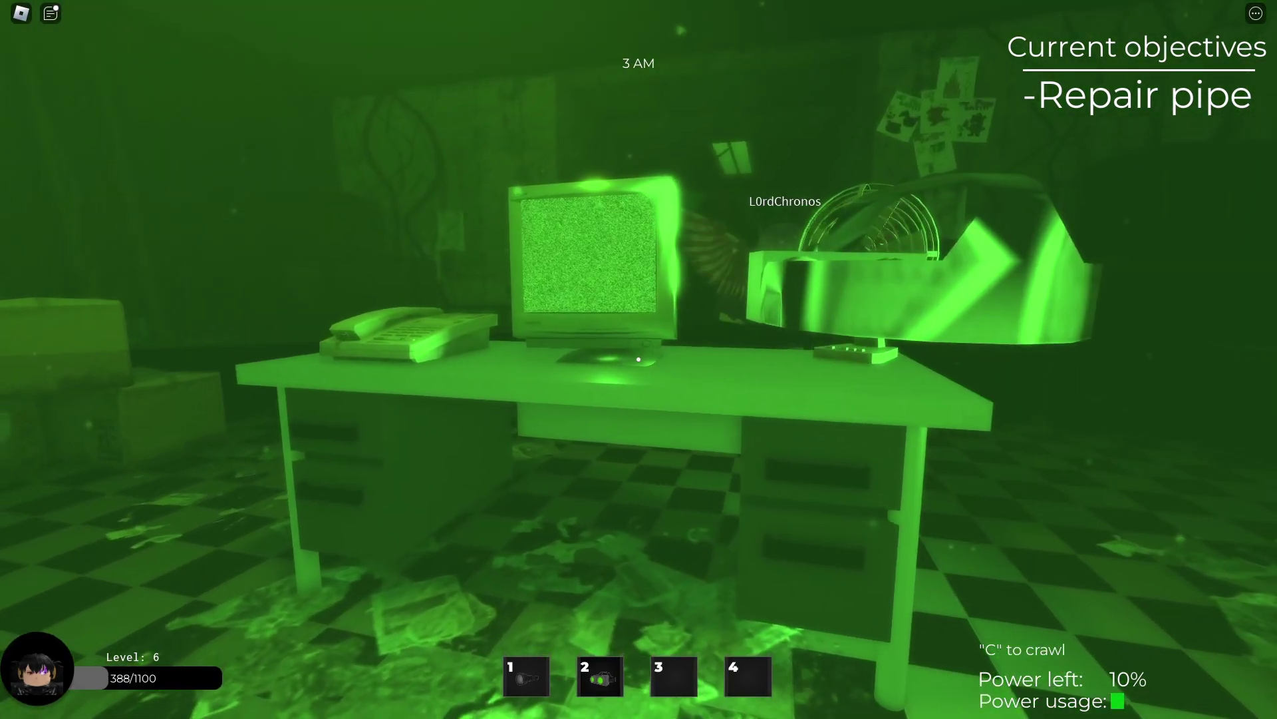
{"action": "key", "text": "w"}
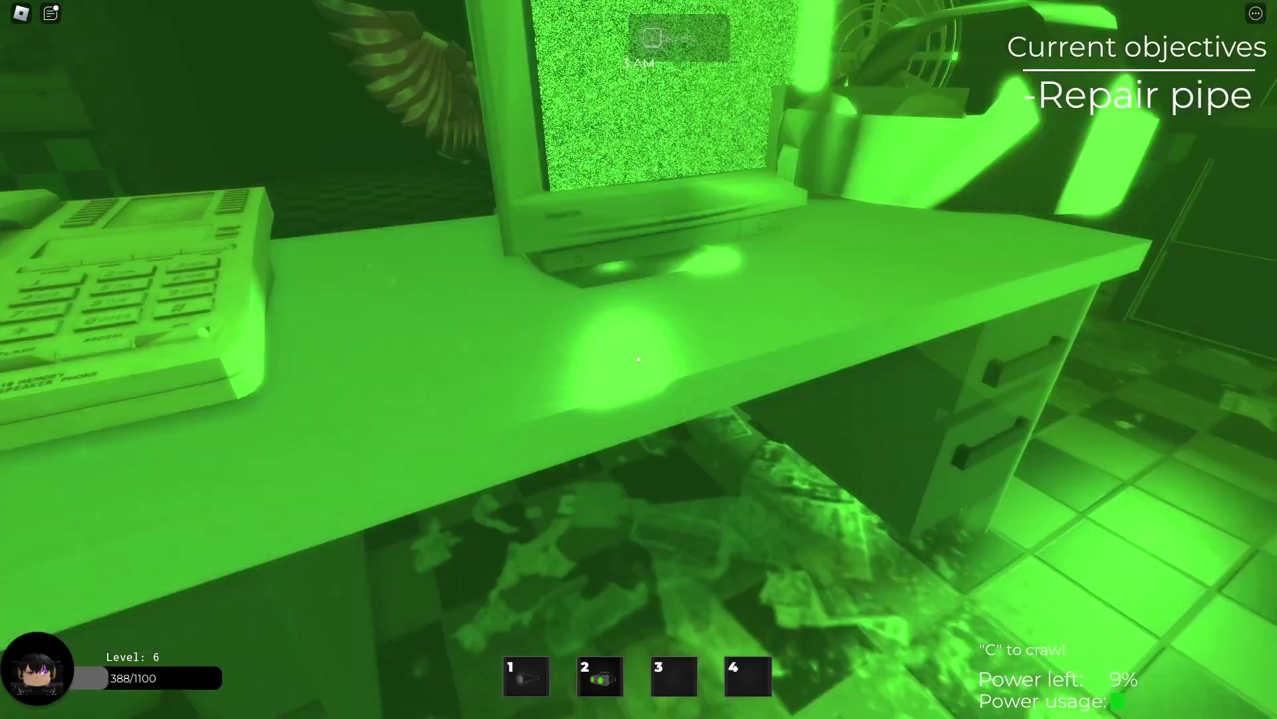
{"action": "key", "text": "w"}
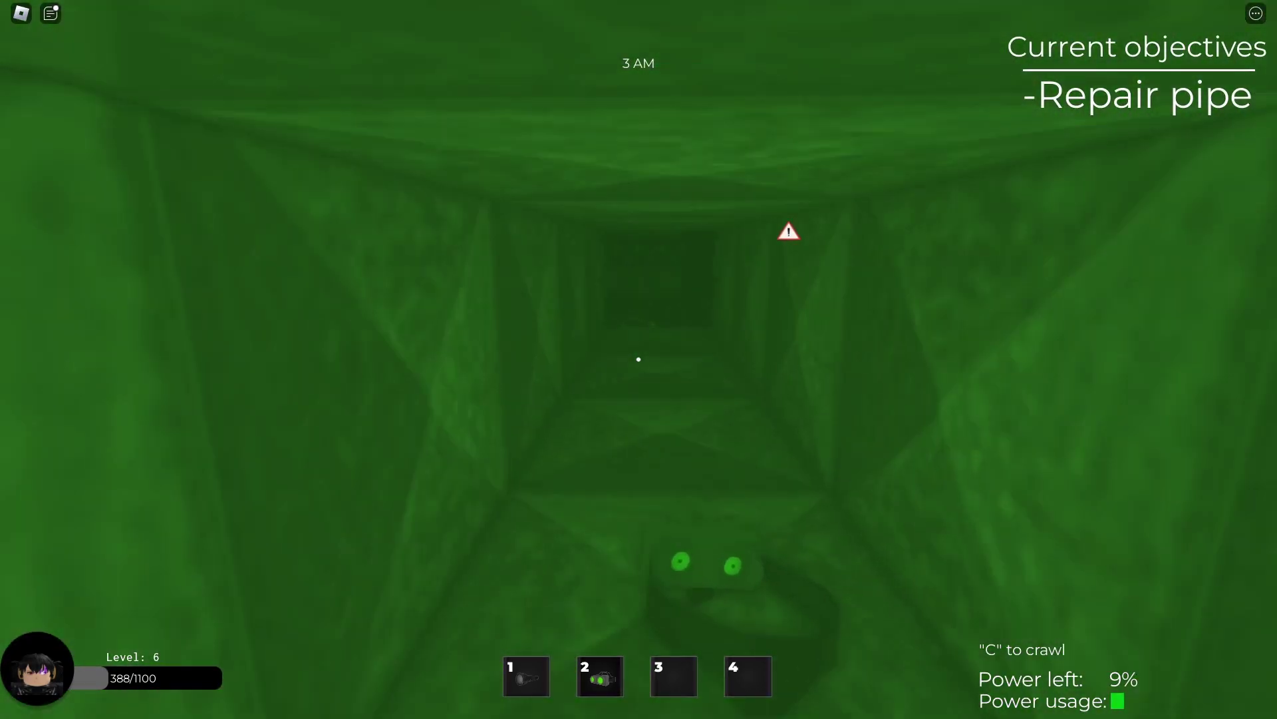
Crawl through another vent tunnel and walk past the green counter into the checkered corridor.
{"action": "key", "text": "w"}
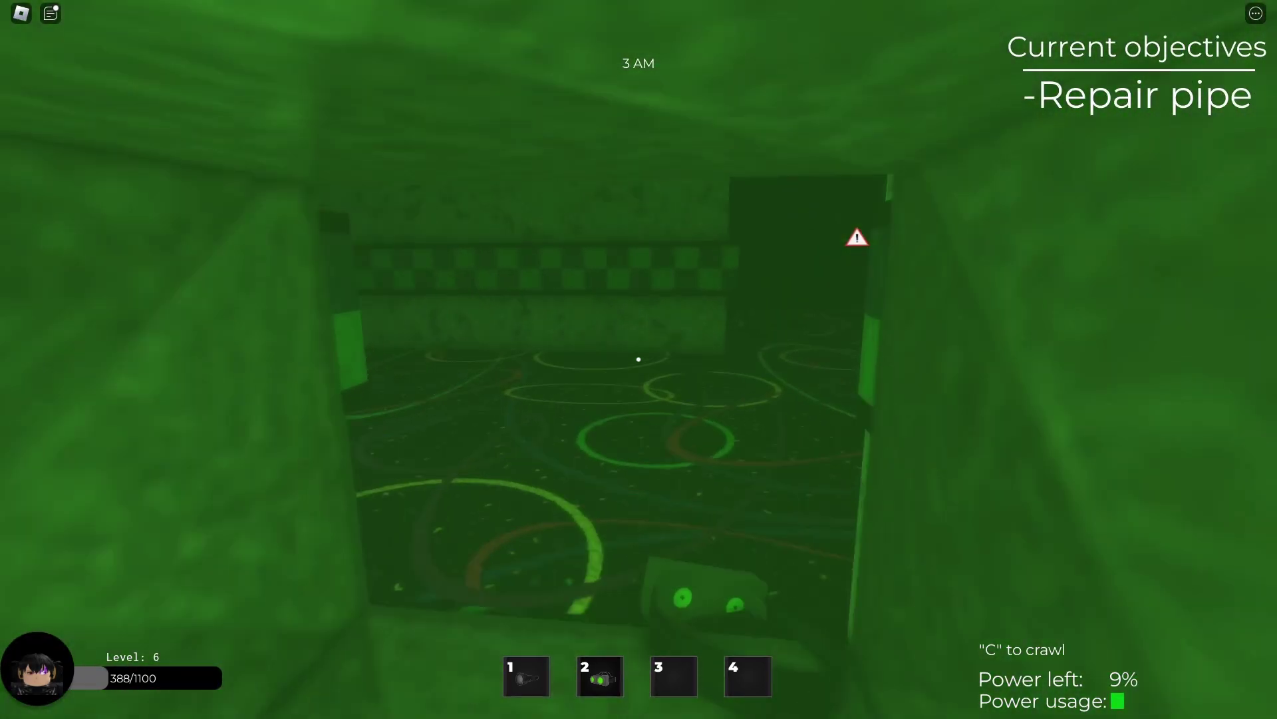
{"action": "key", "text": "w"}
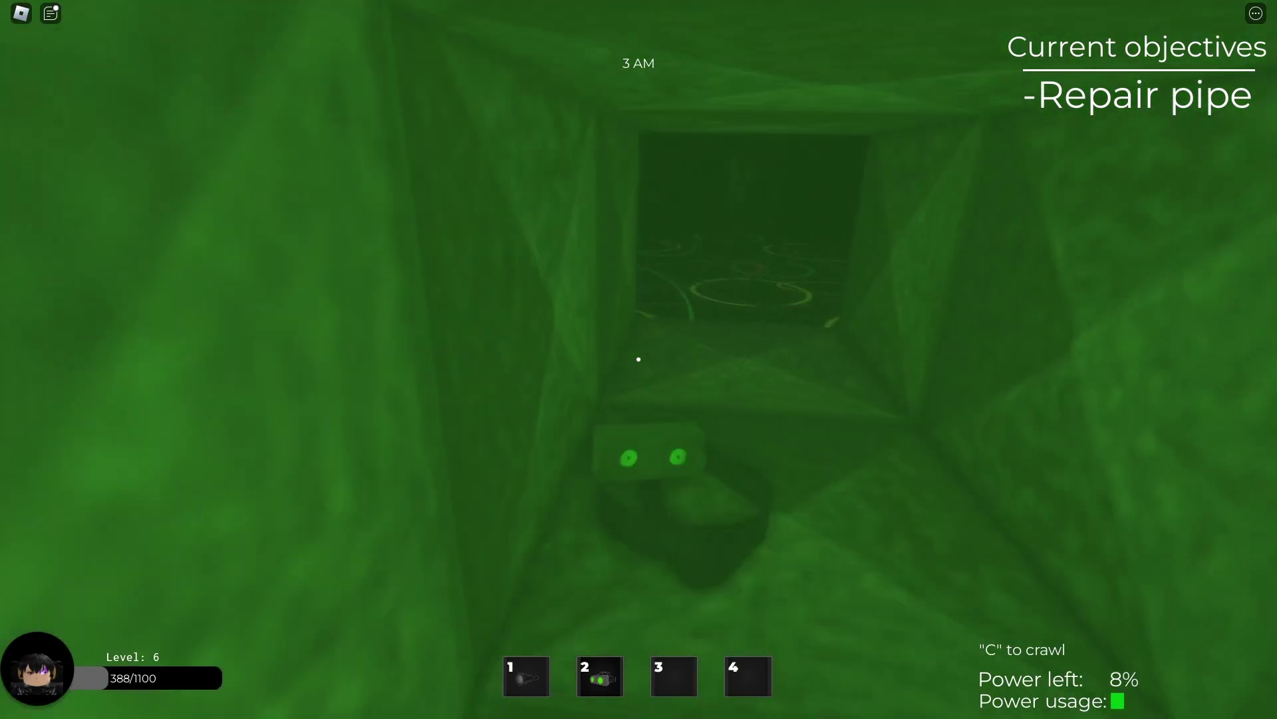
{"action": "key", "text": "w"}
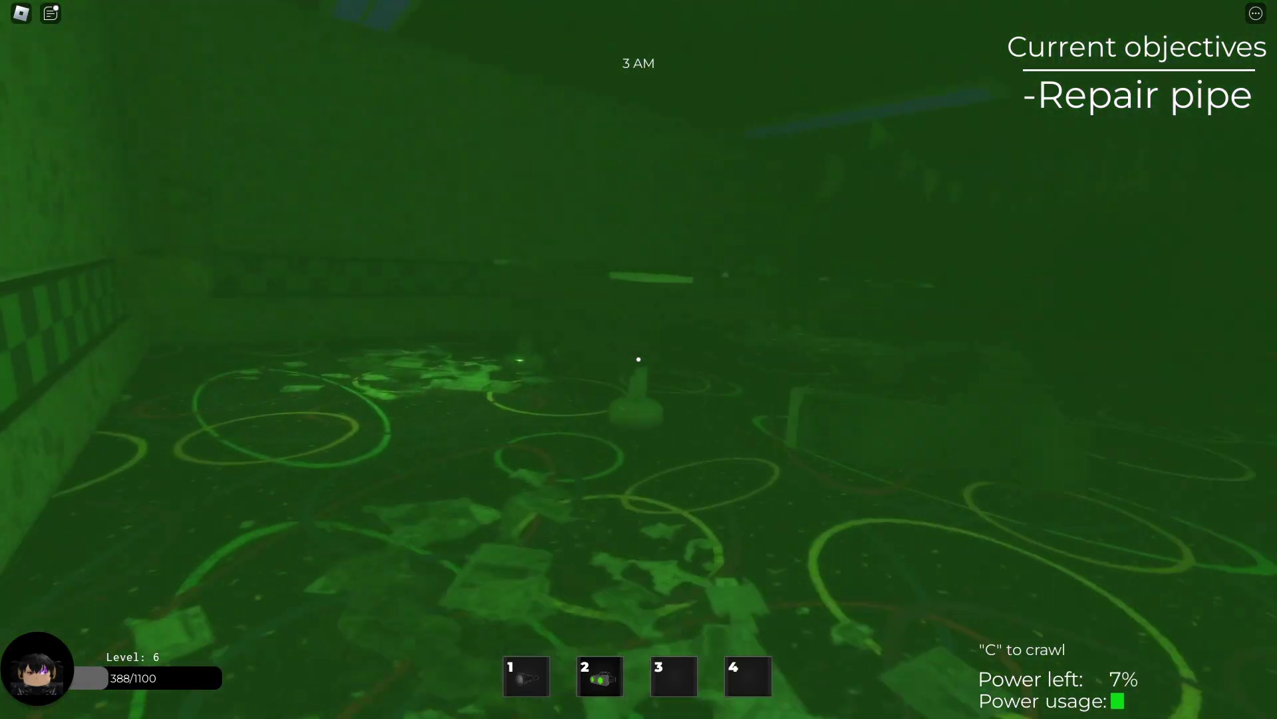
{"action": "key", "text": "w"}
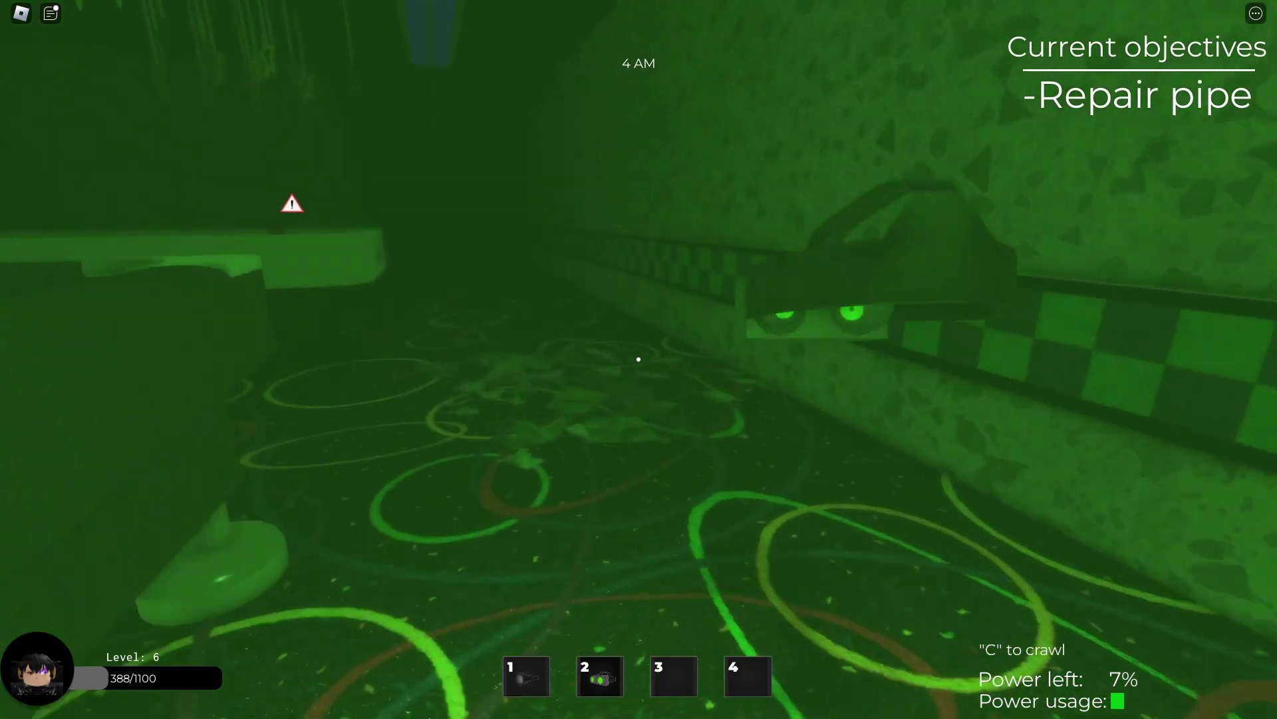
{"action": "key", "text": "w"}
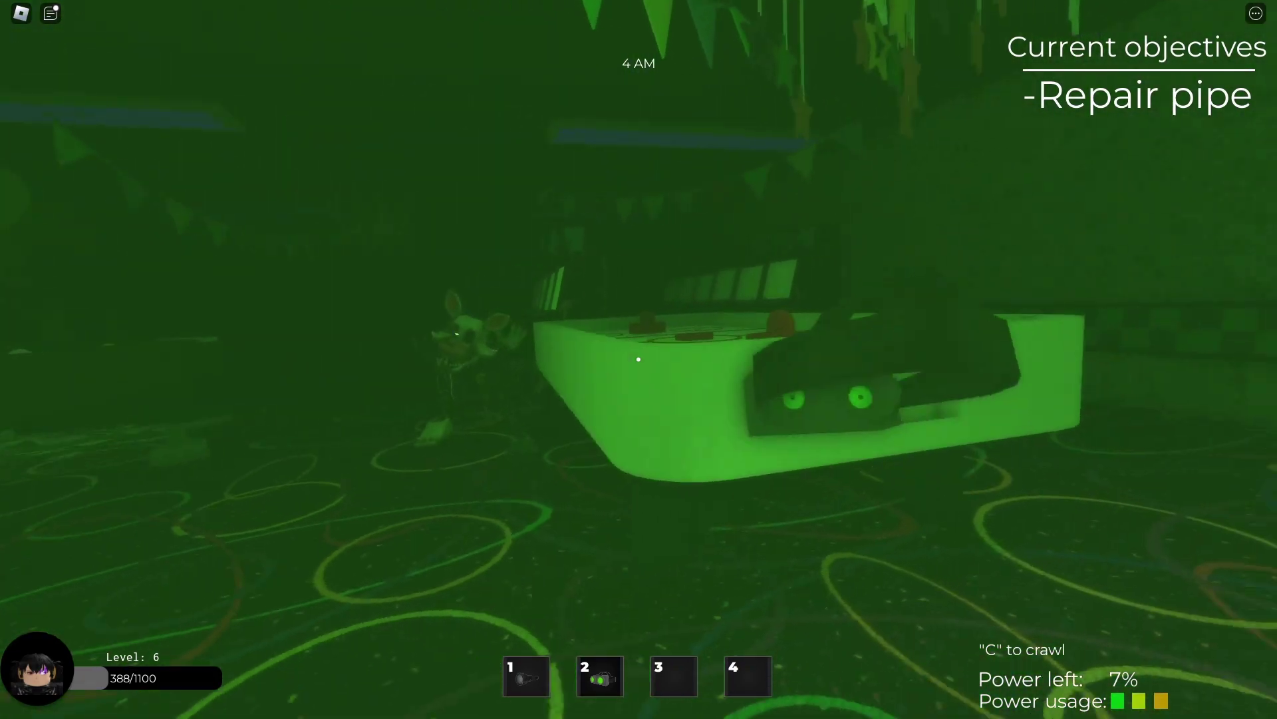
{"action": "key", "text": "w"}
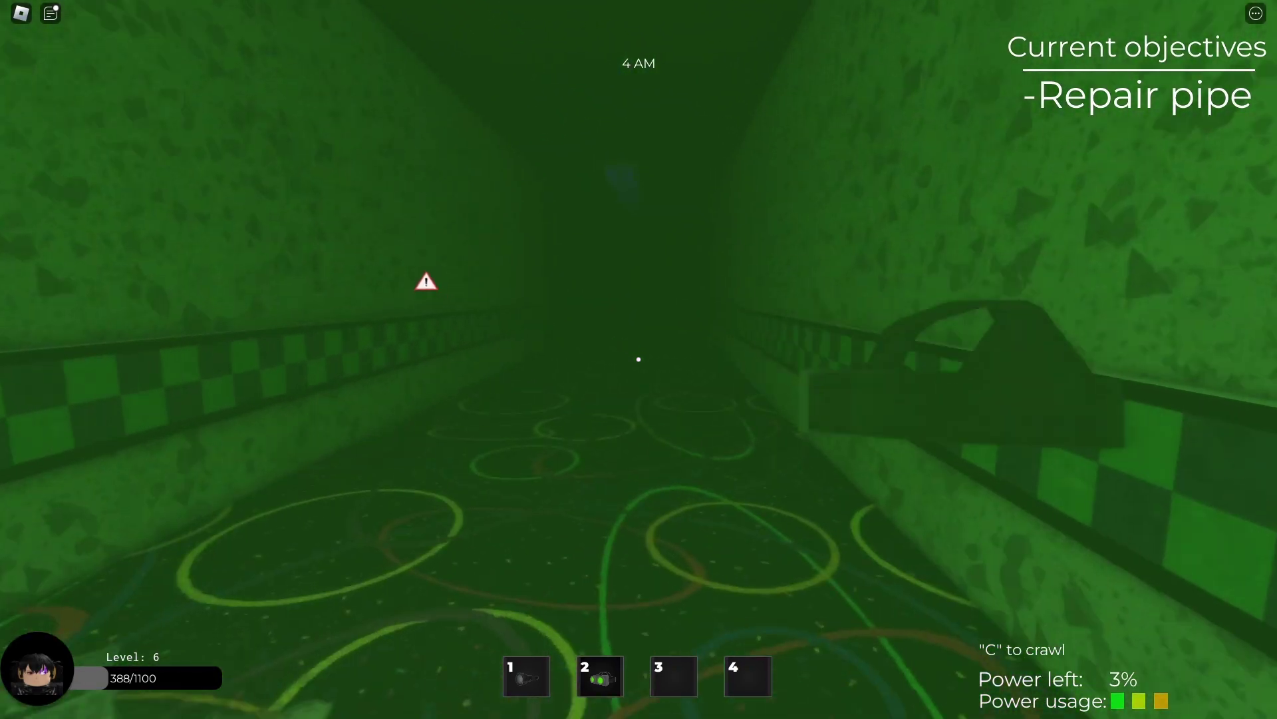
{"action": "key", "text": "w"}
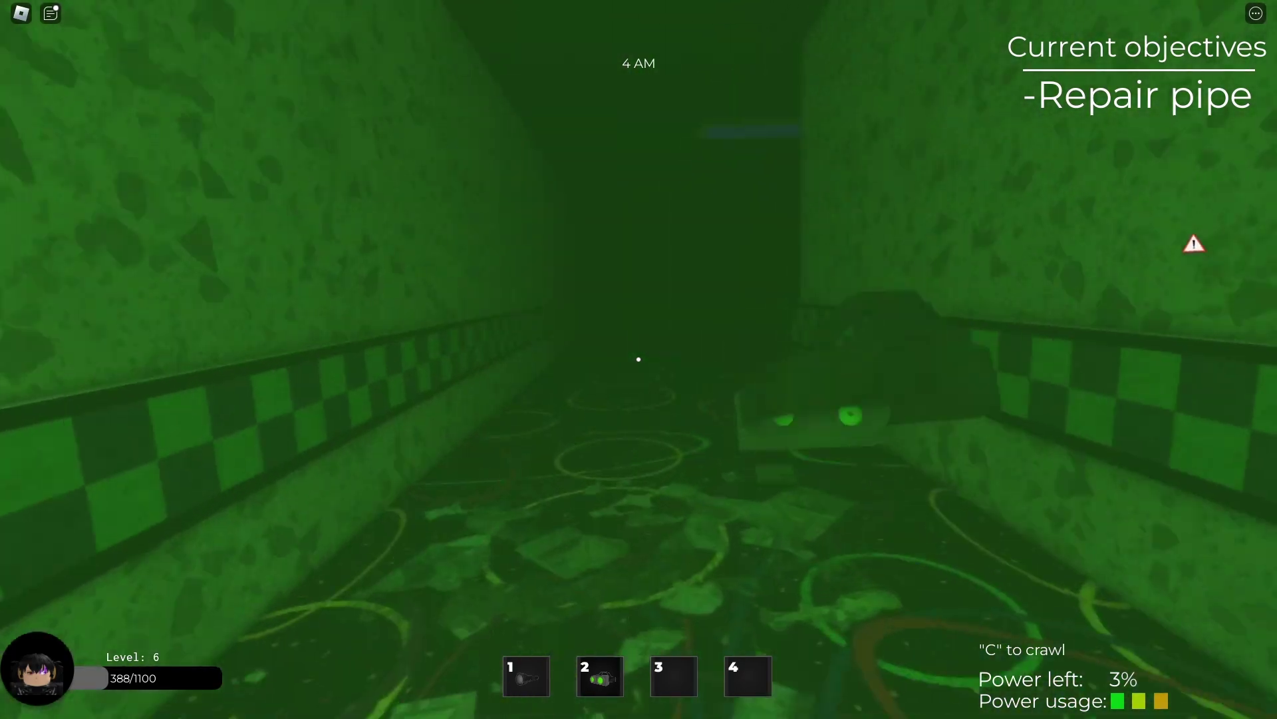
Repair the pipe valve, then swap between flashlight and night vision.
{"action": "key", "text": "w"}
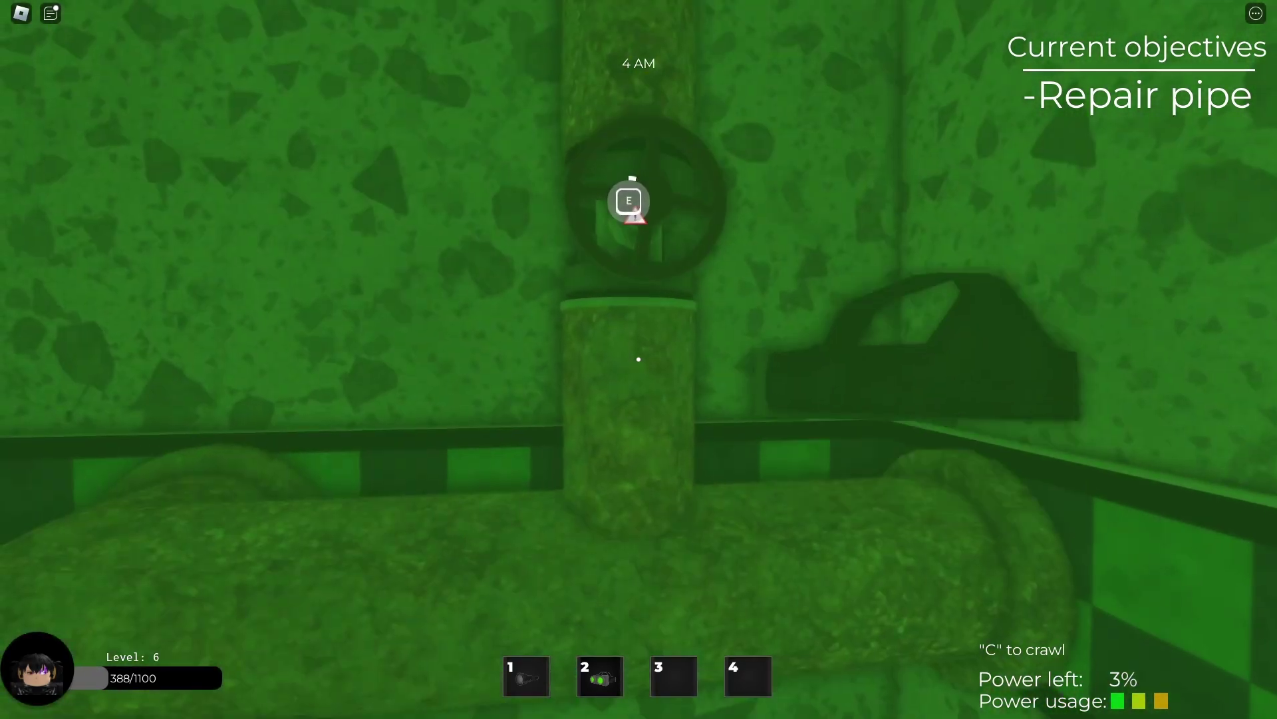
{"action": "key", "text": "e"}
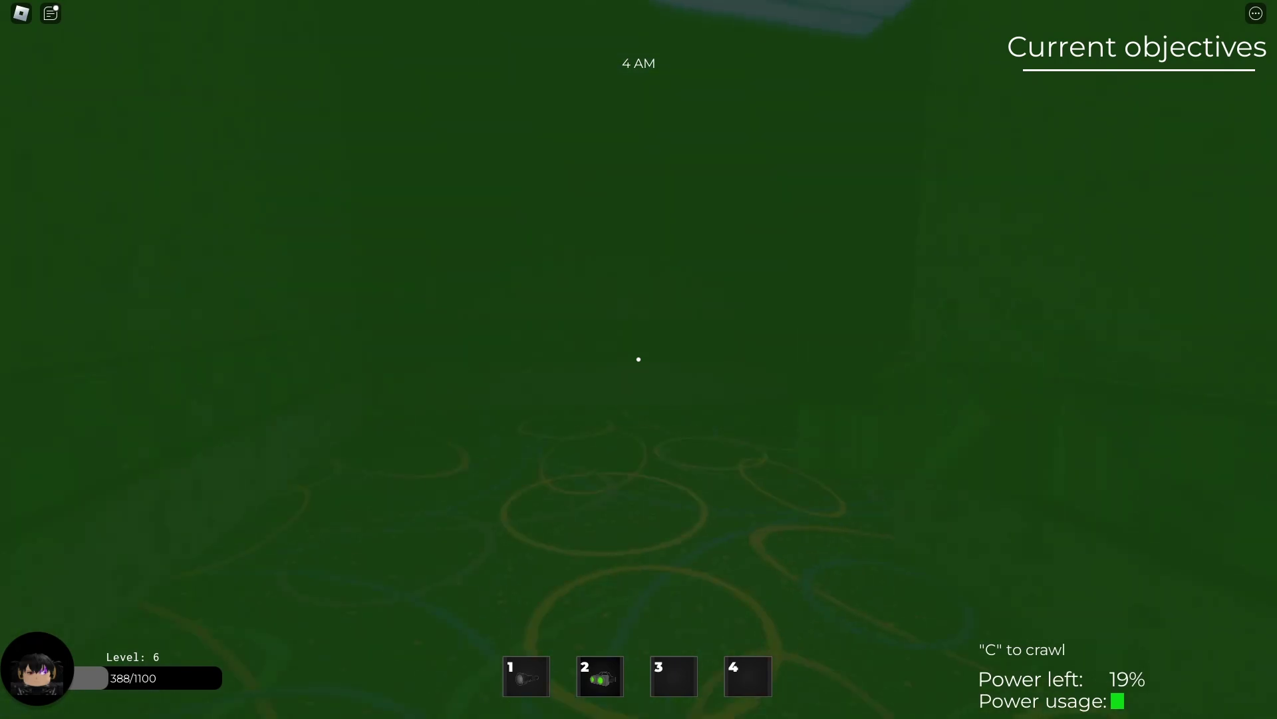
{"action": "key", "text": "1"}
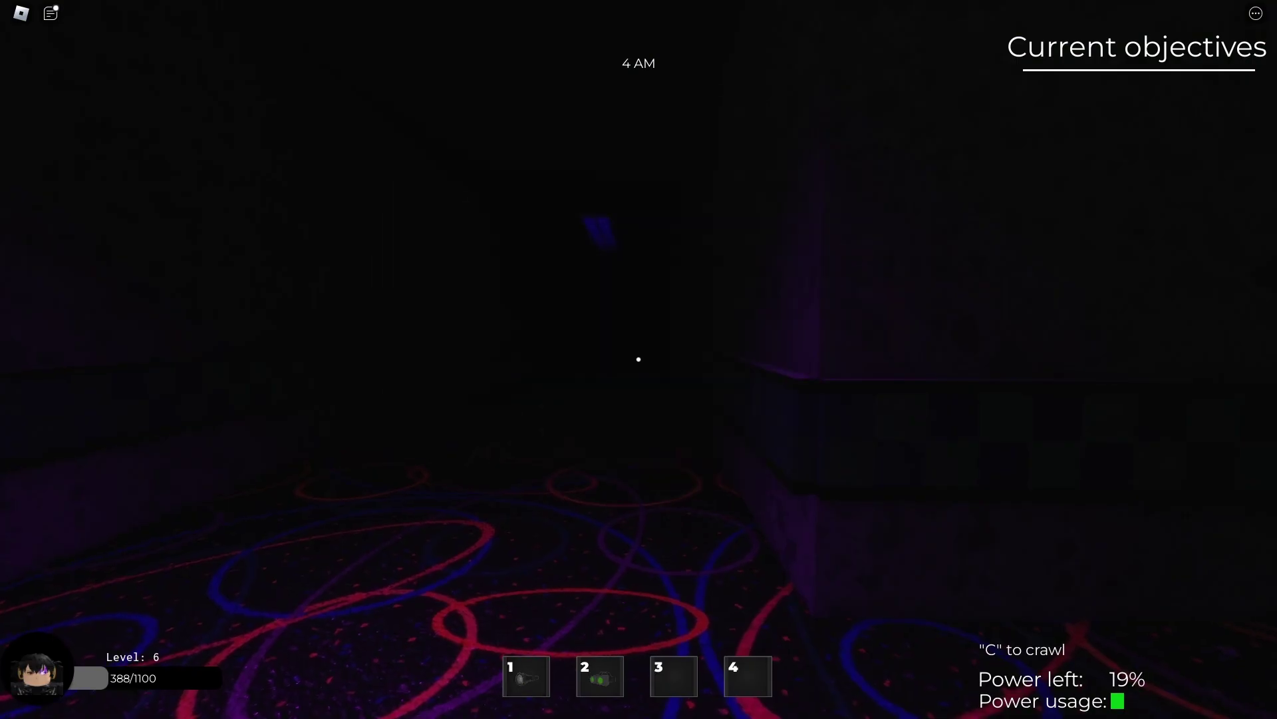
{"action": "key", "text": "2"}
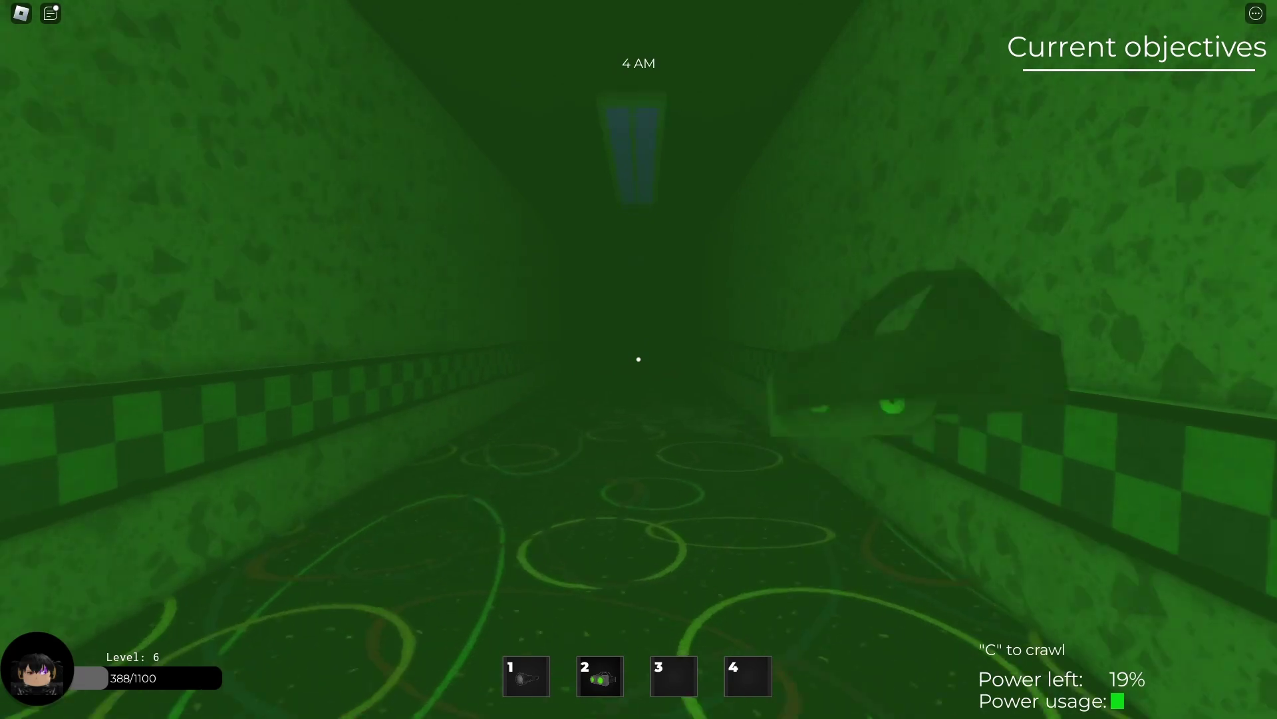
Walk down the hallway to face the creature, then back away to the checkered hallway.
{"action": "key", "text": "w"}
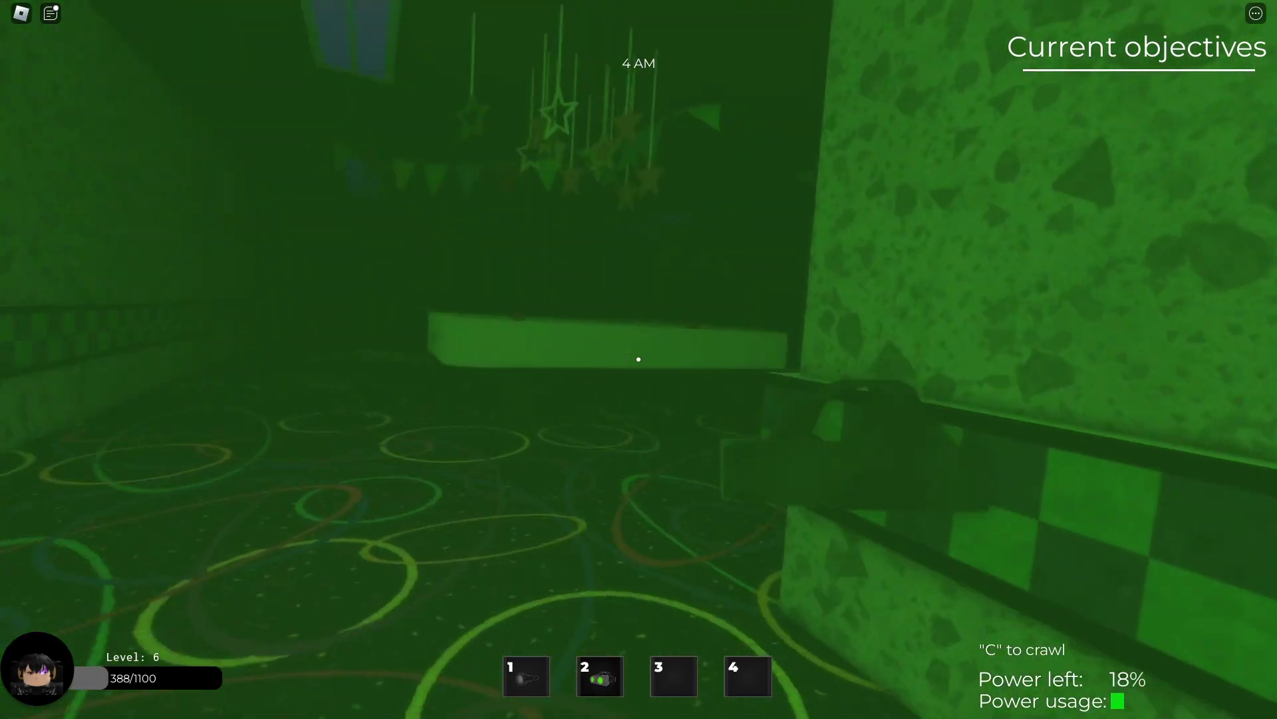
{"action": "key", "text": "w"}
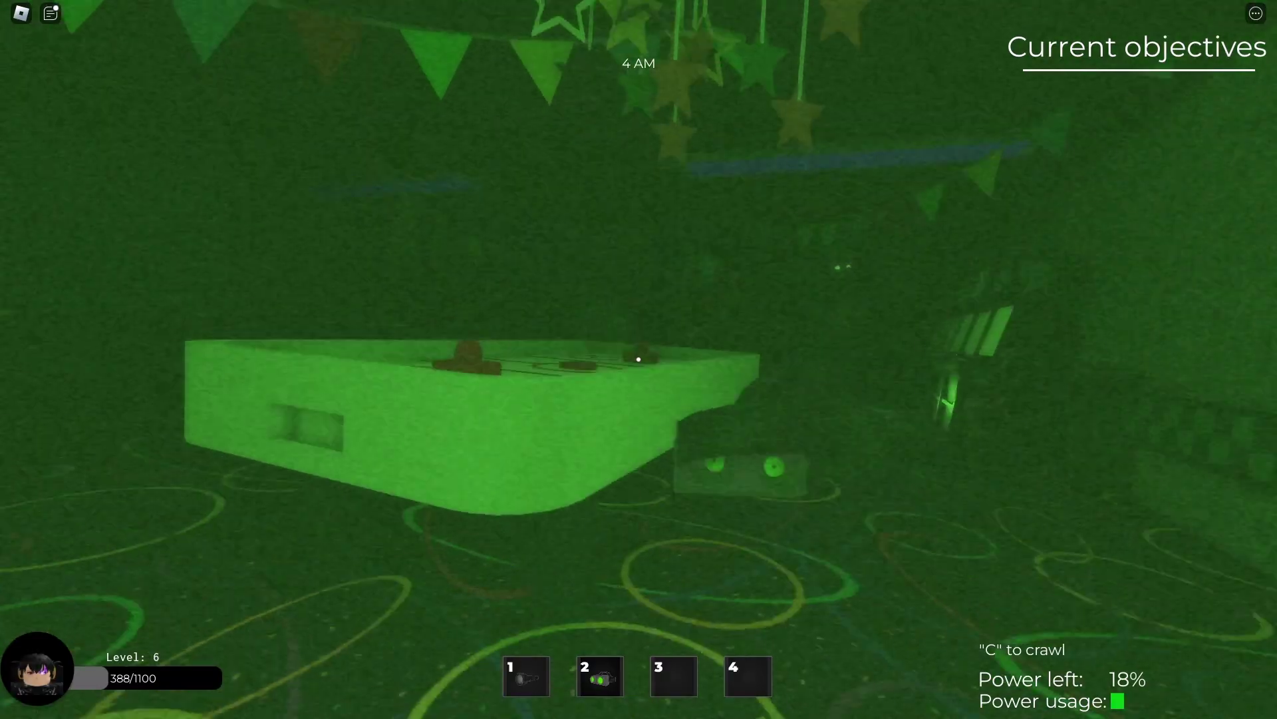
{"action": "key", "text": "s"}
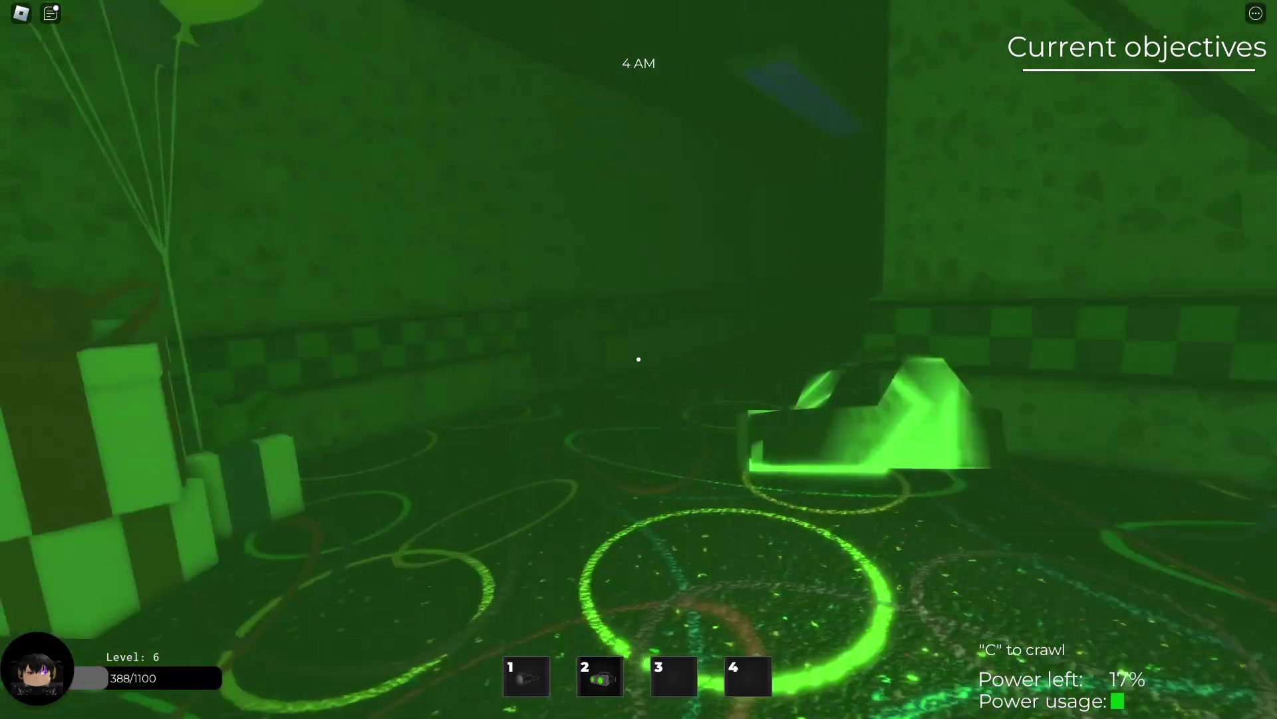
{"action": "key", "text": "w"}
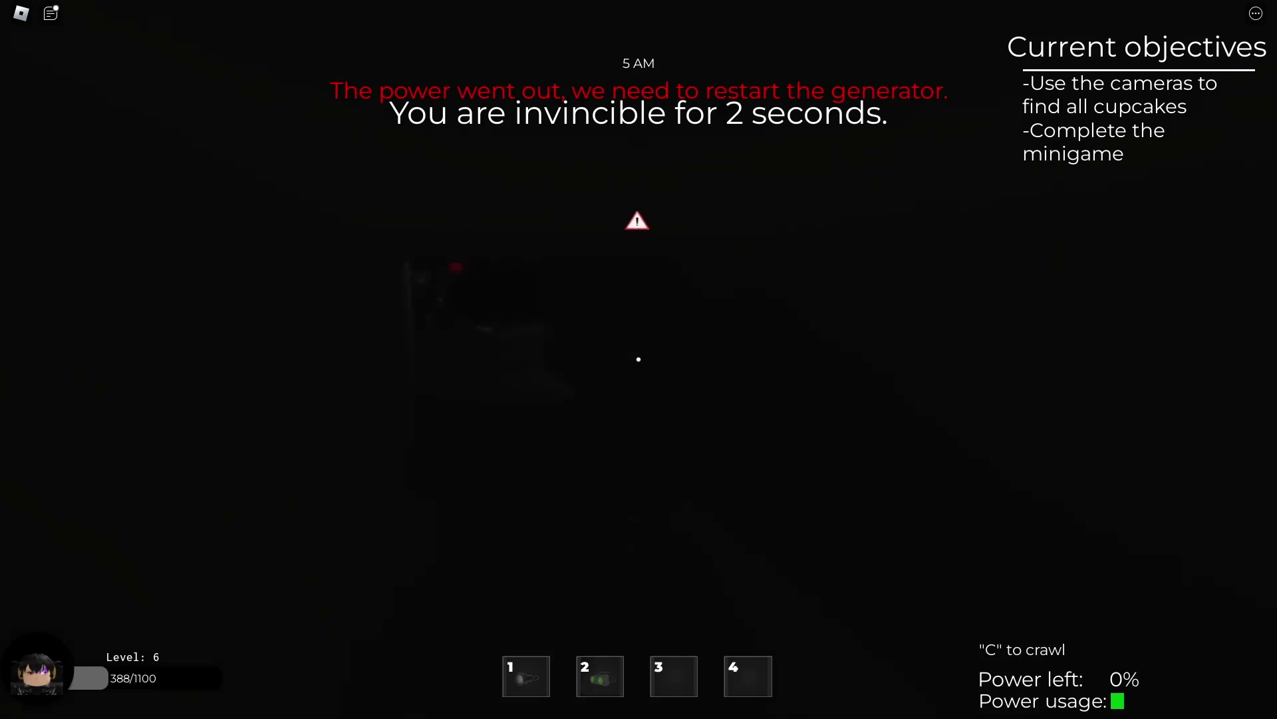
Equip night-vision goggles and crawl past the vent junction and further down the tunnel.
{"action": "key", "text": "2"}
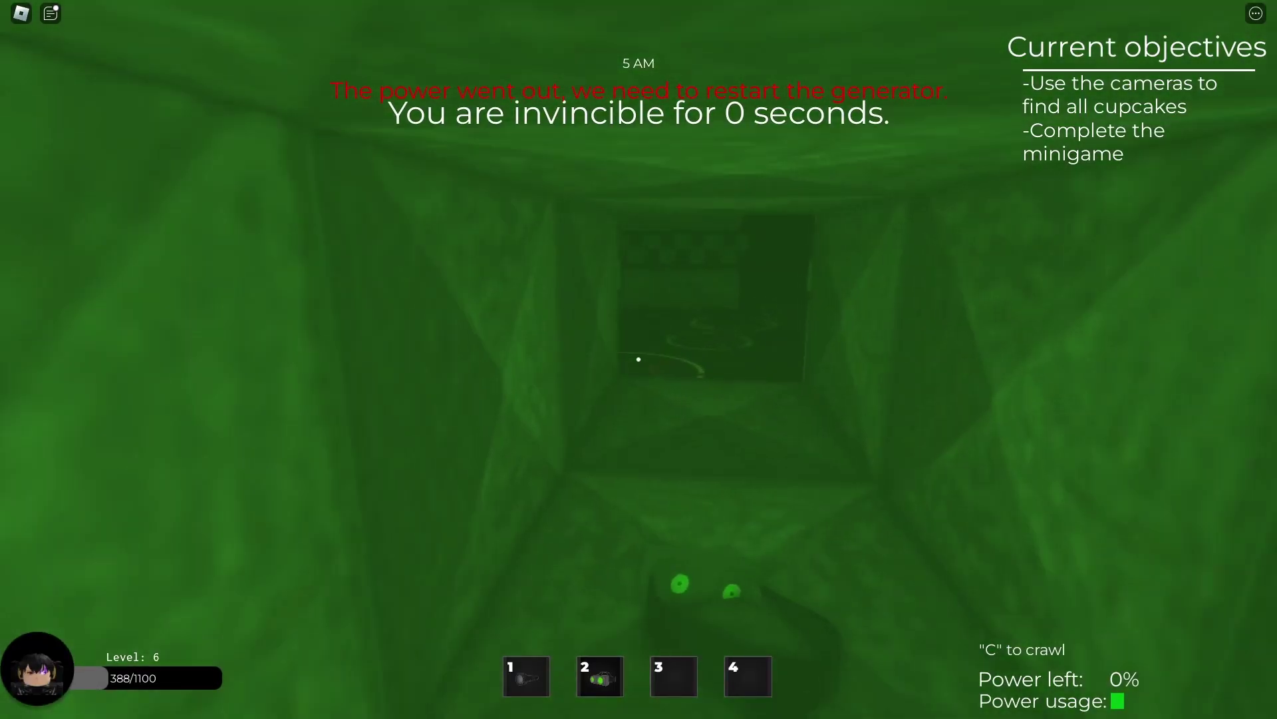
{"action": "key", "text": "w"}
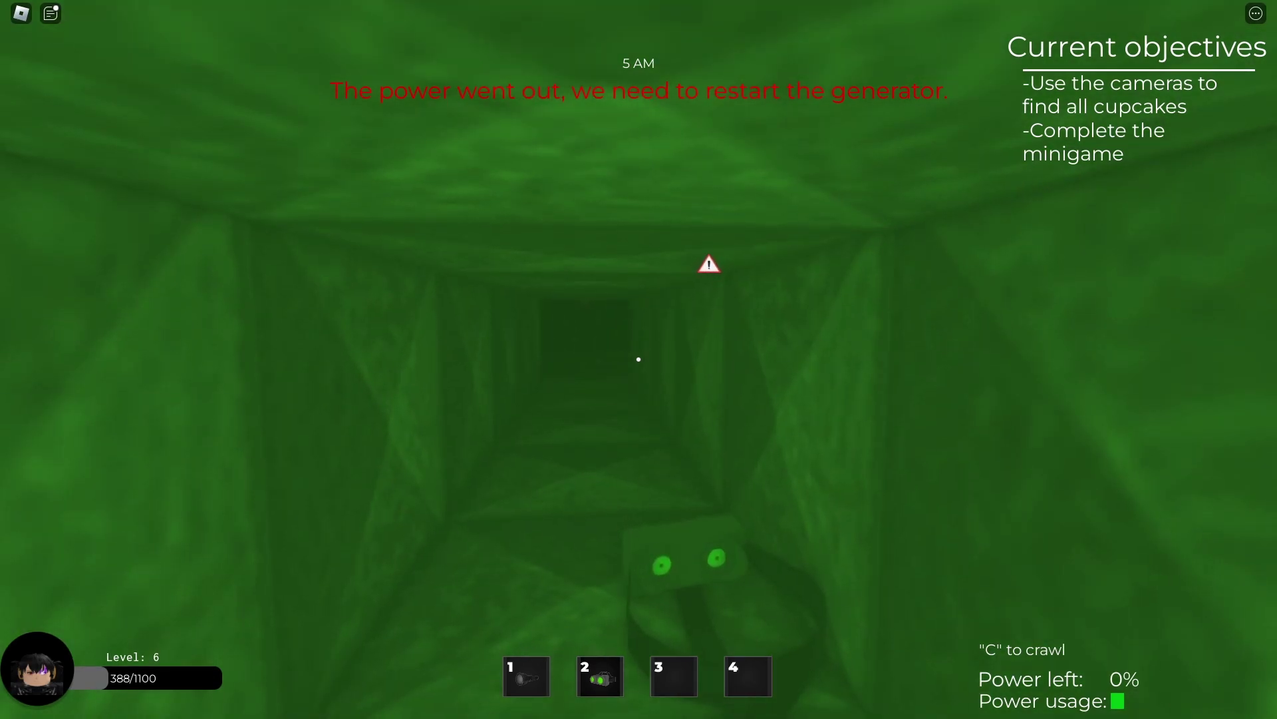
{"action": "key", "text": "w"}
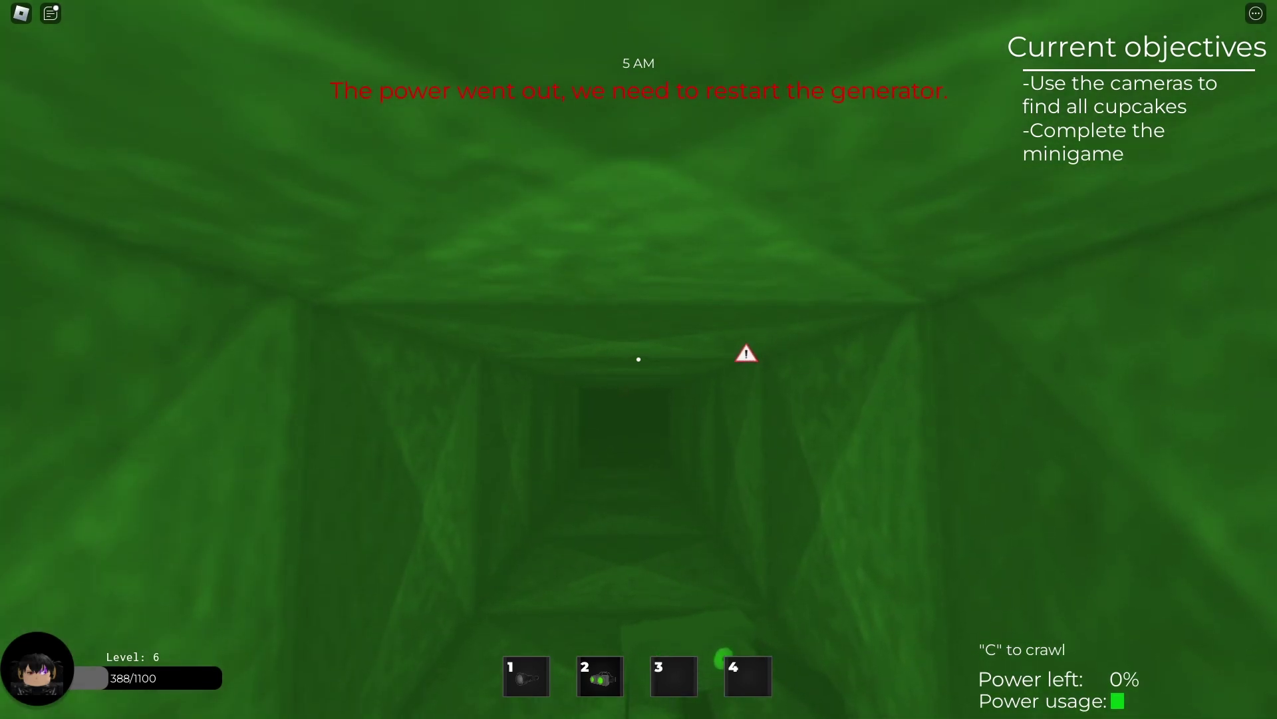
{"action": "key", "text": "w"}
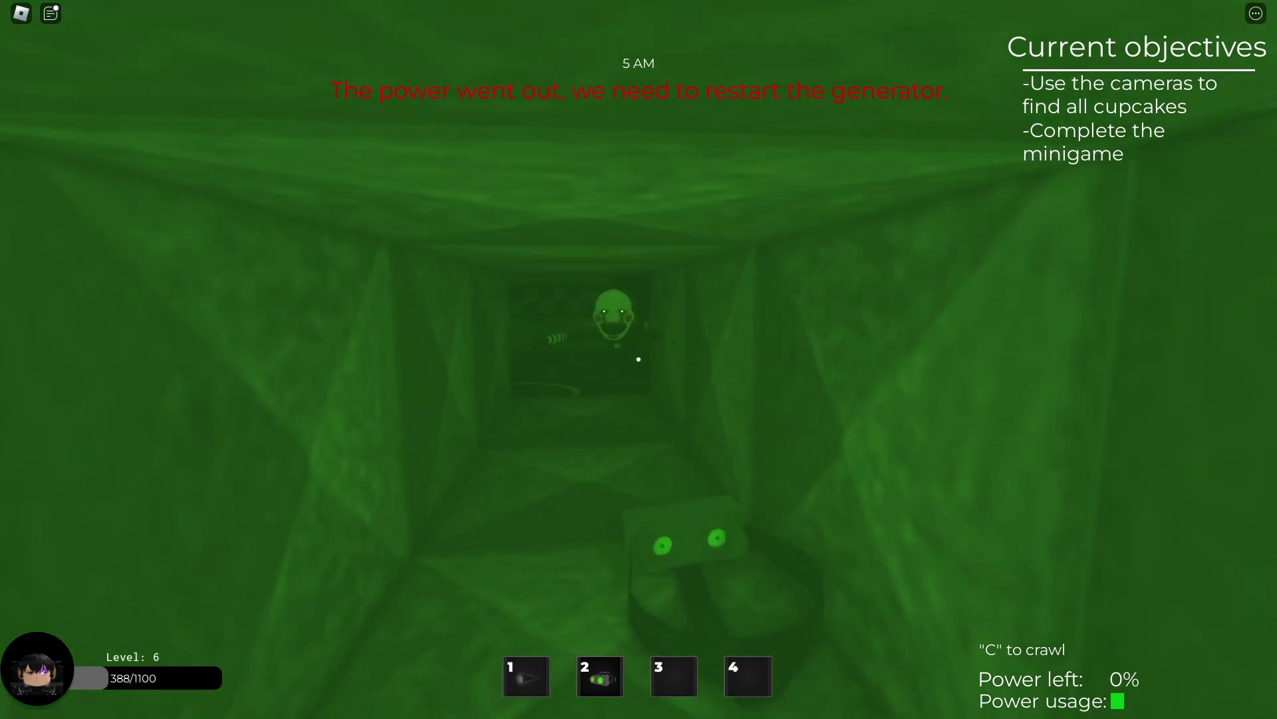